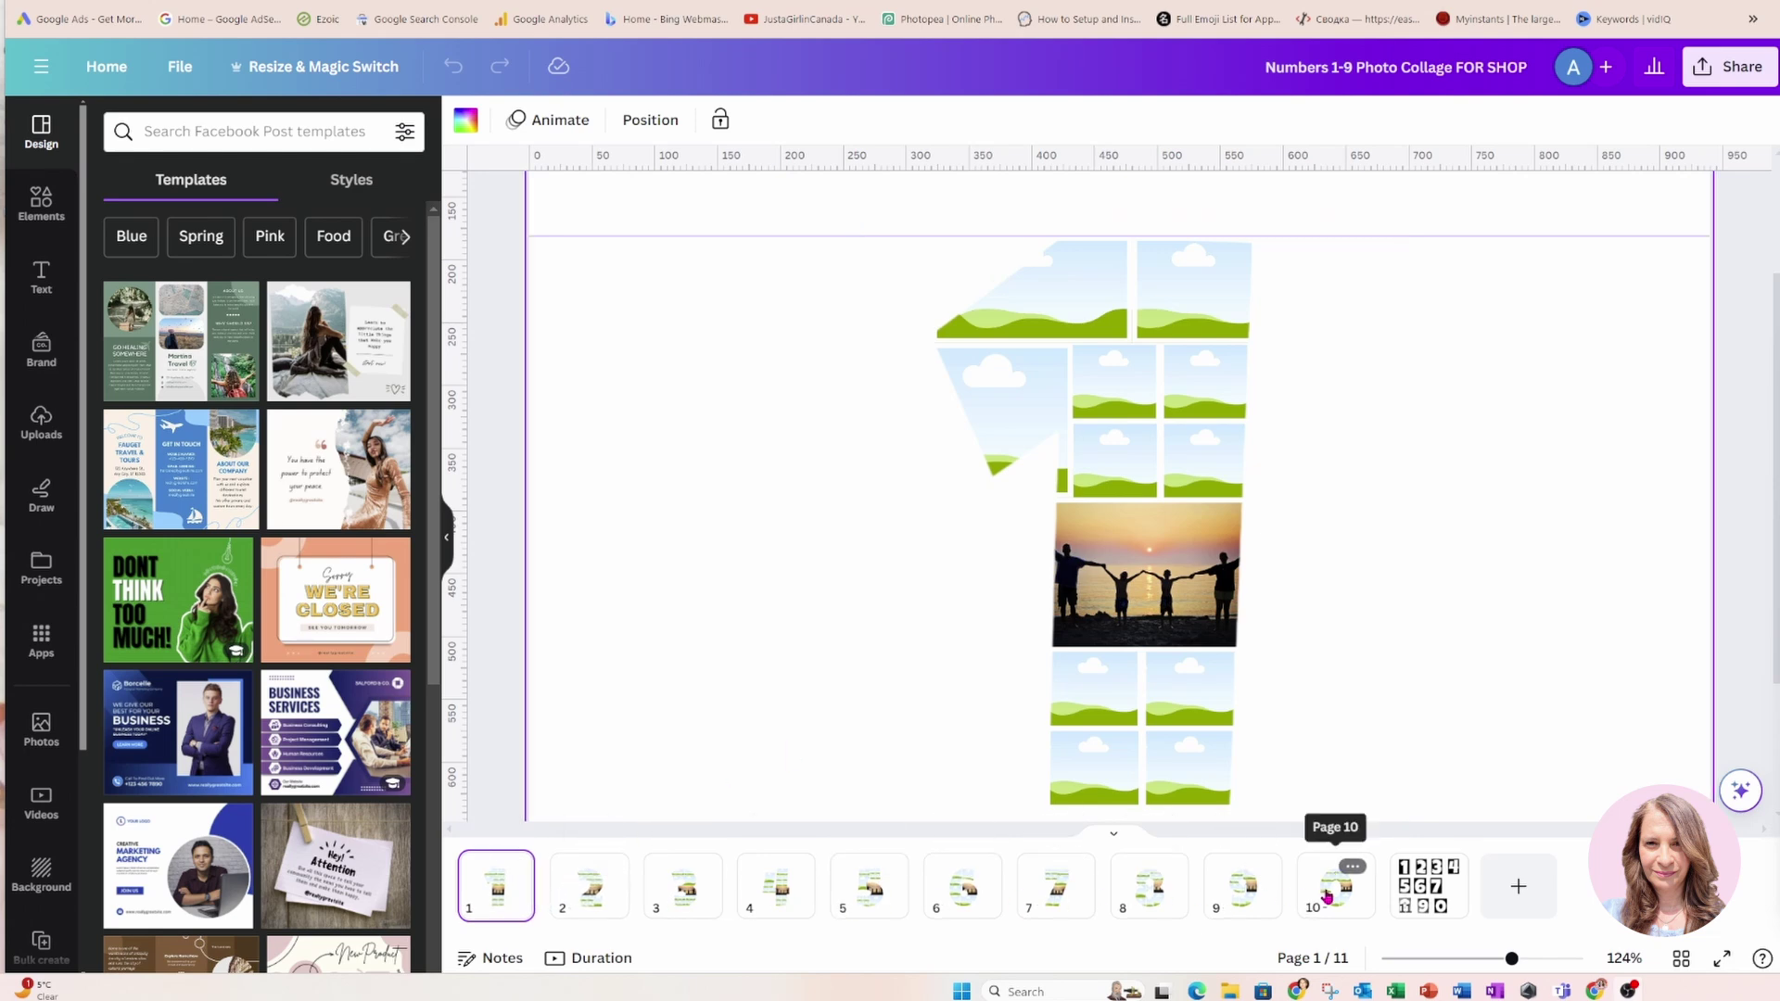
# Browse the existing collage pages, from the numbers sheet back to the number 1 collage
pyautogui.click(1413, 893)
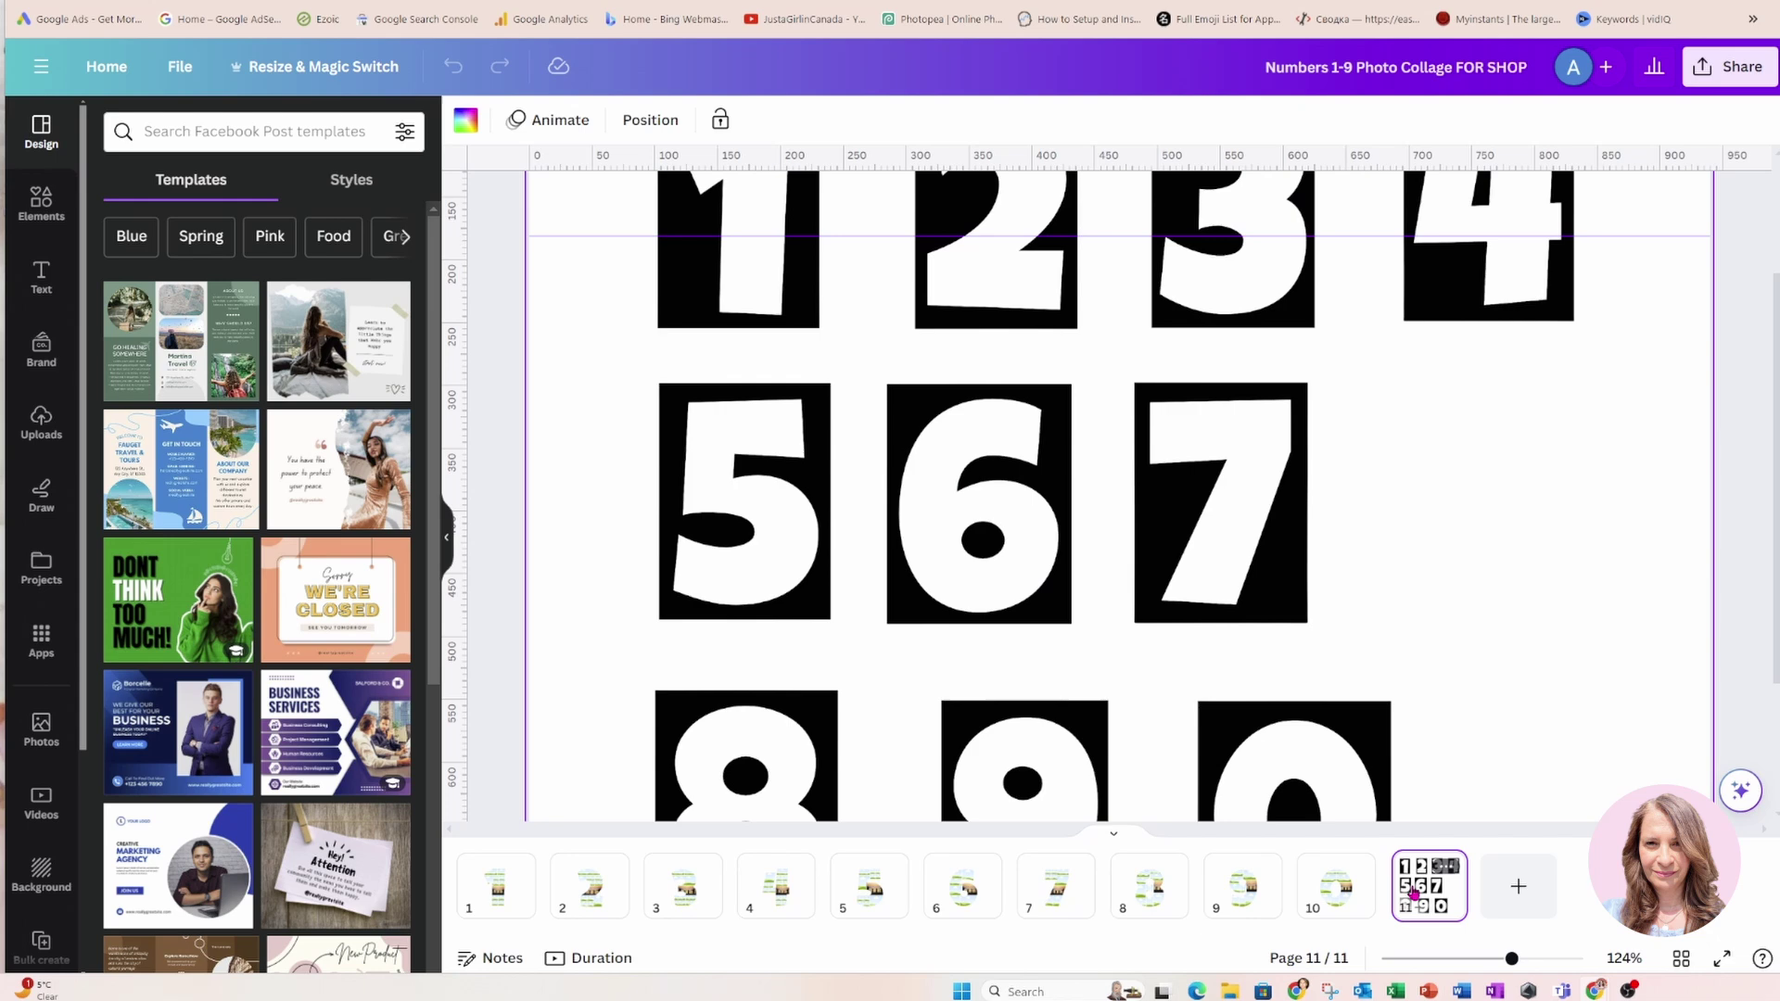
pyautogui.scroll(2, 1401, 733)
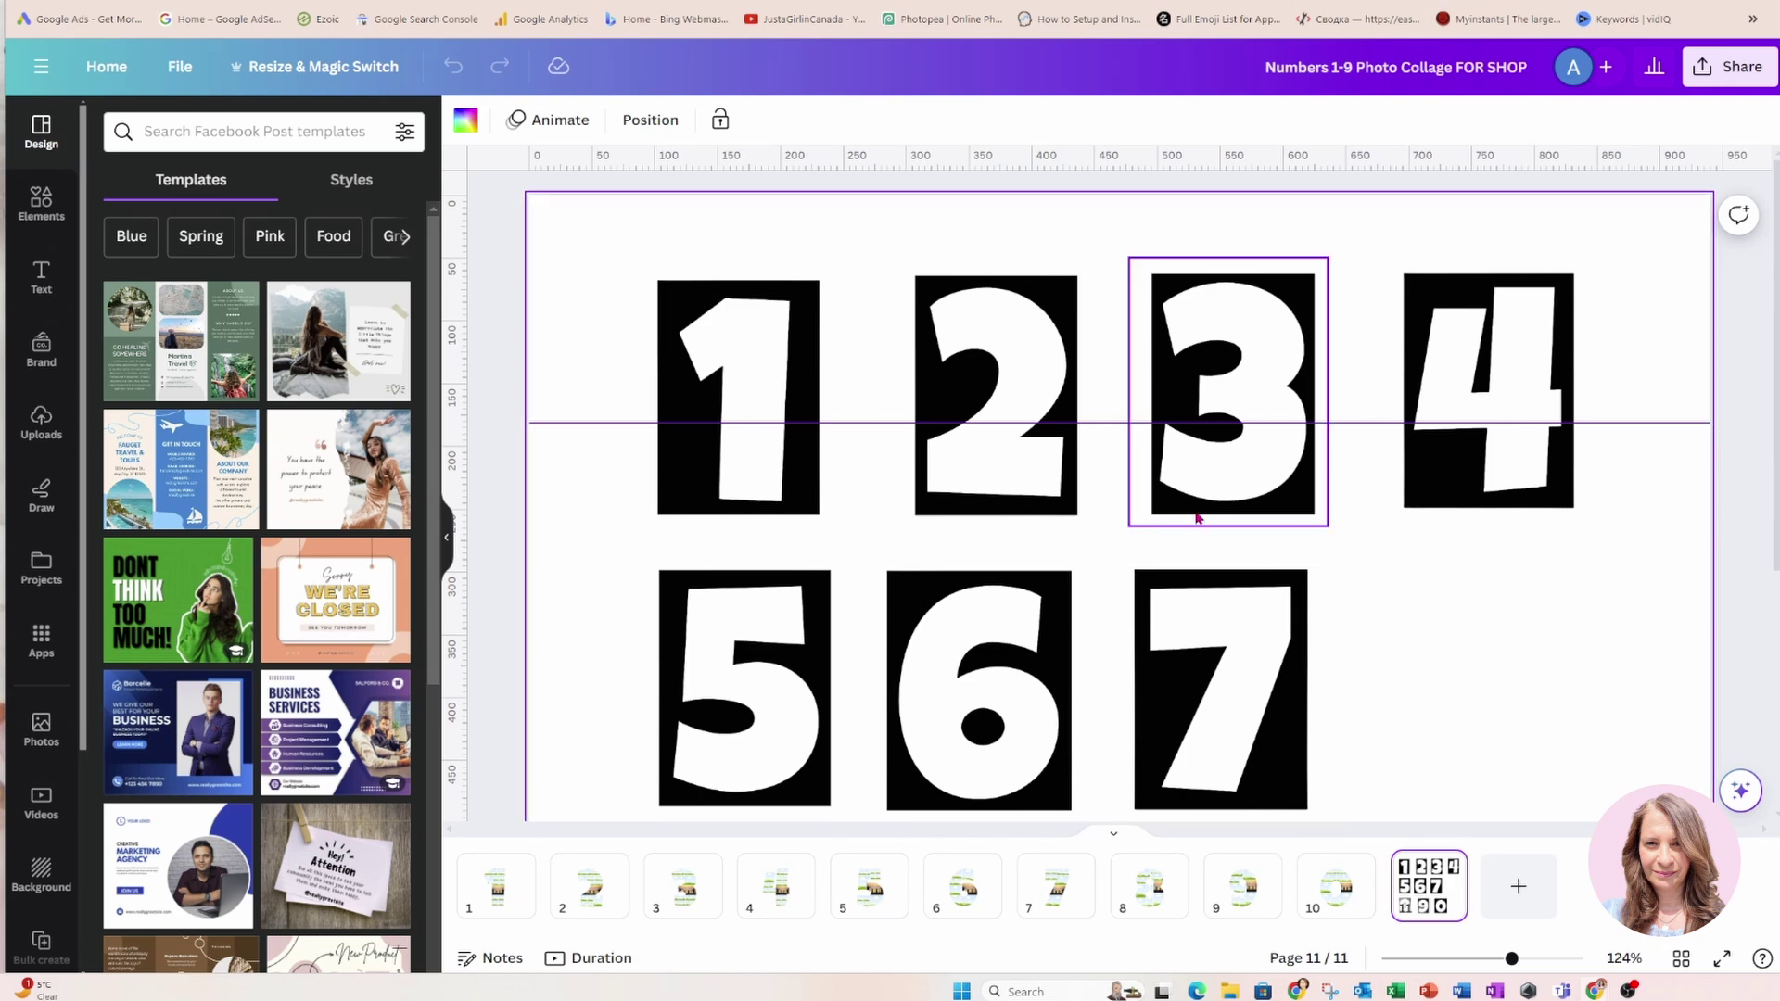
pyautogui.click(509, 895)
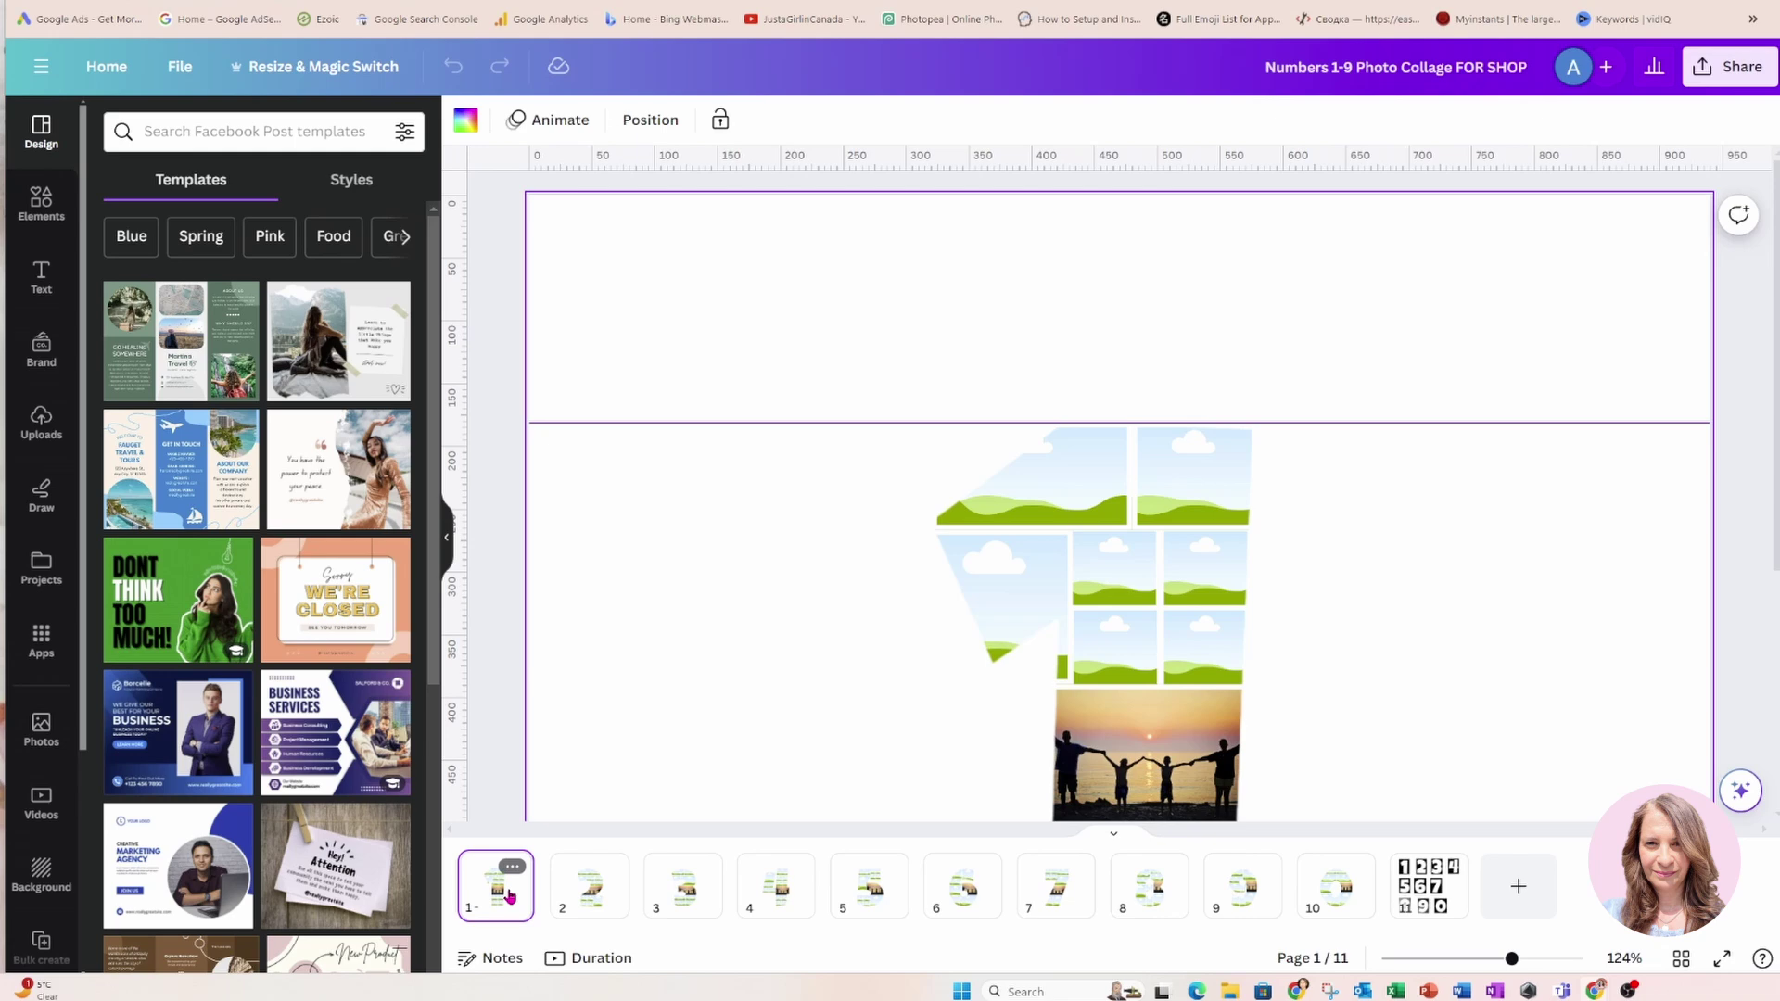
pyautogui.scroll(-3, 1511, 649)
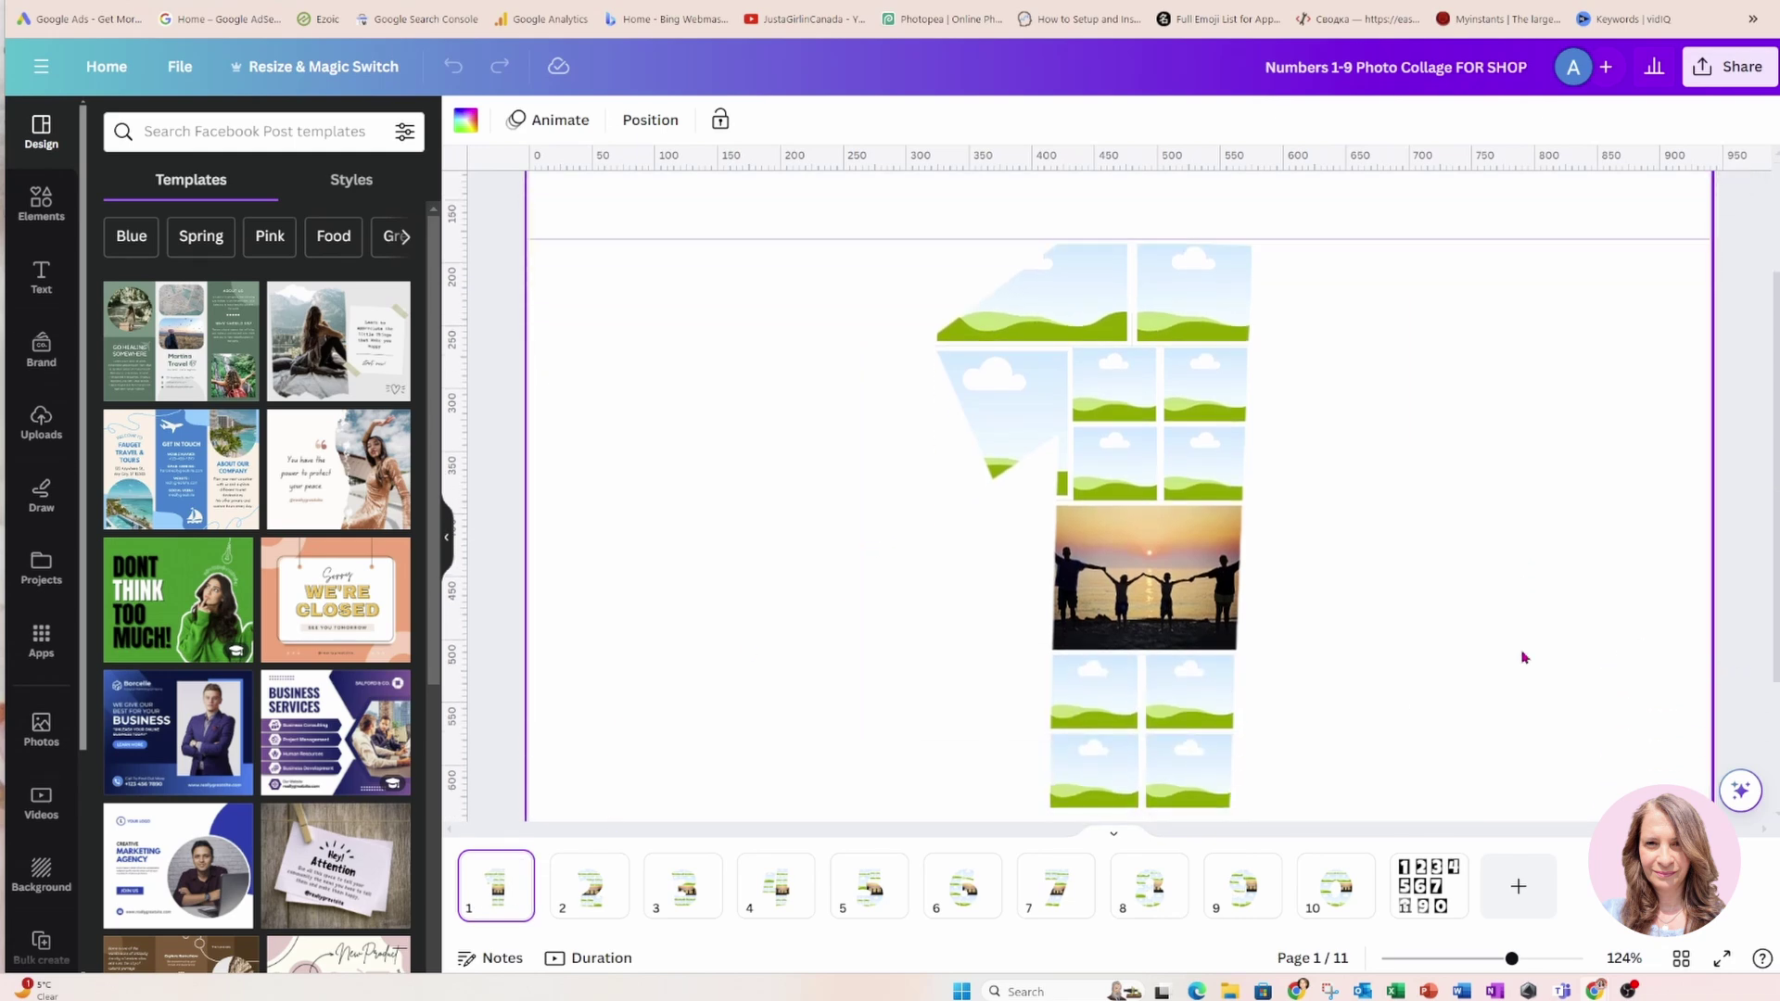
pyautogui.click(1113, 840)
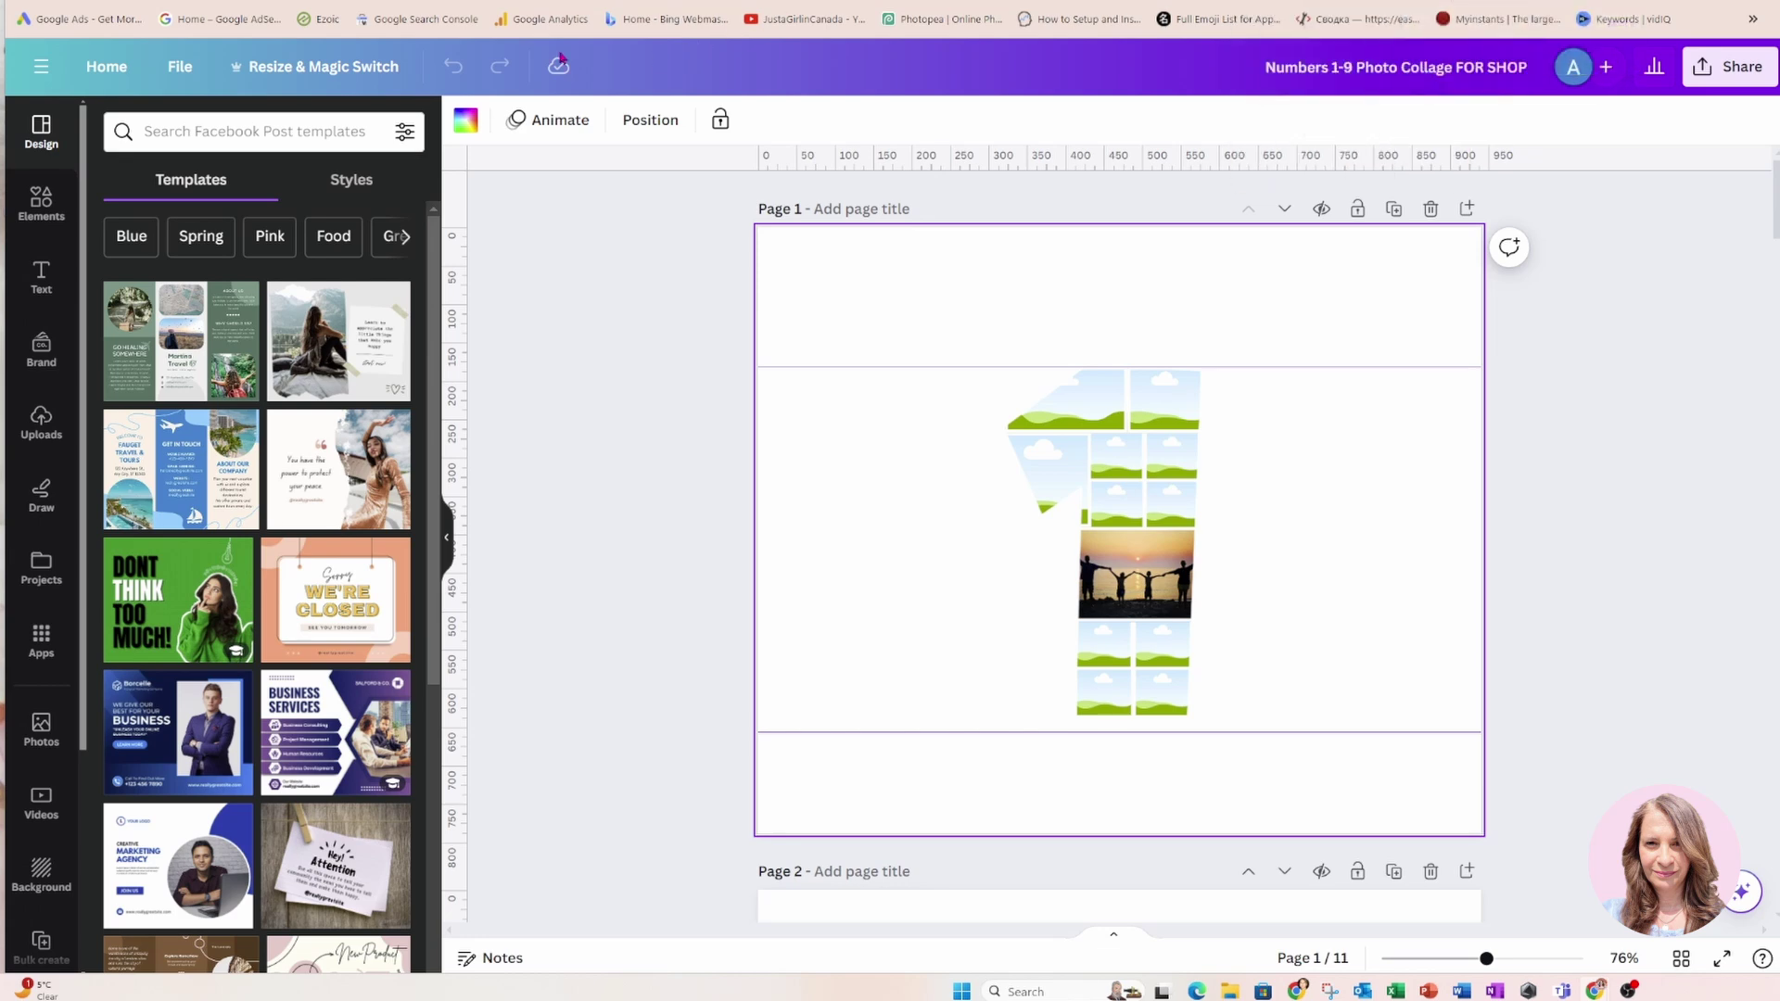
# Create a new landscape Facebook Post design
pyautogui.click(182, 68)
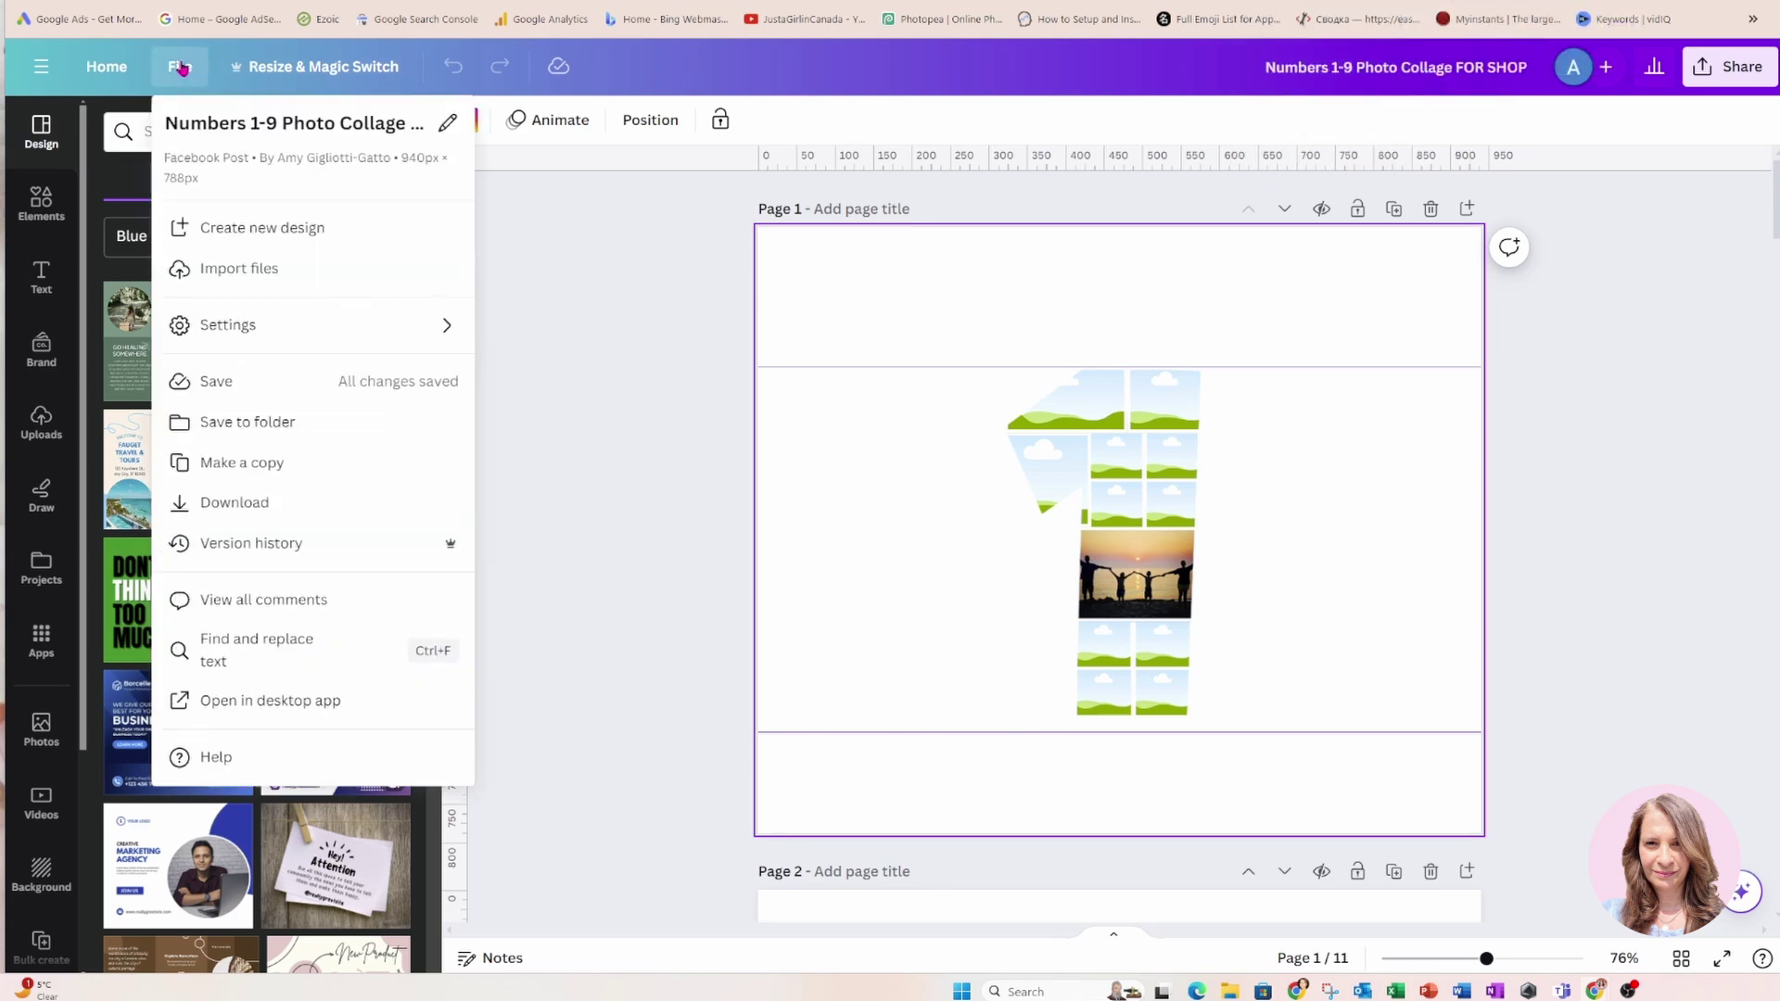
pyautogui.click(208, 227)
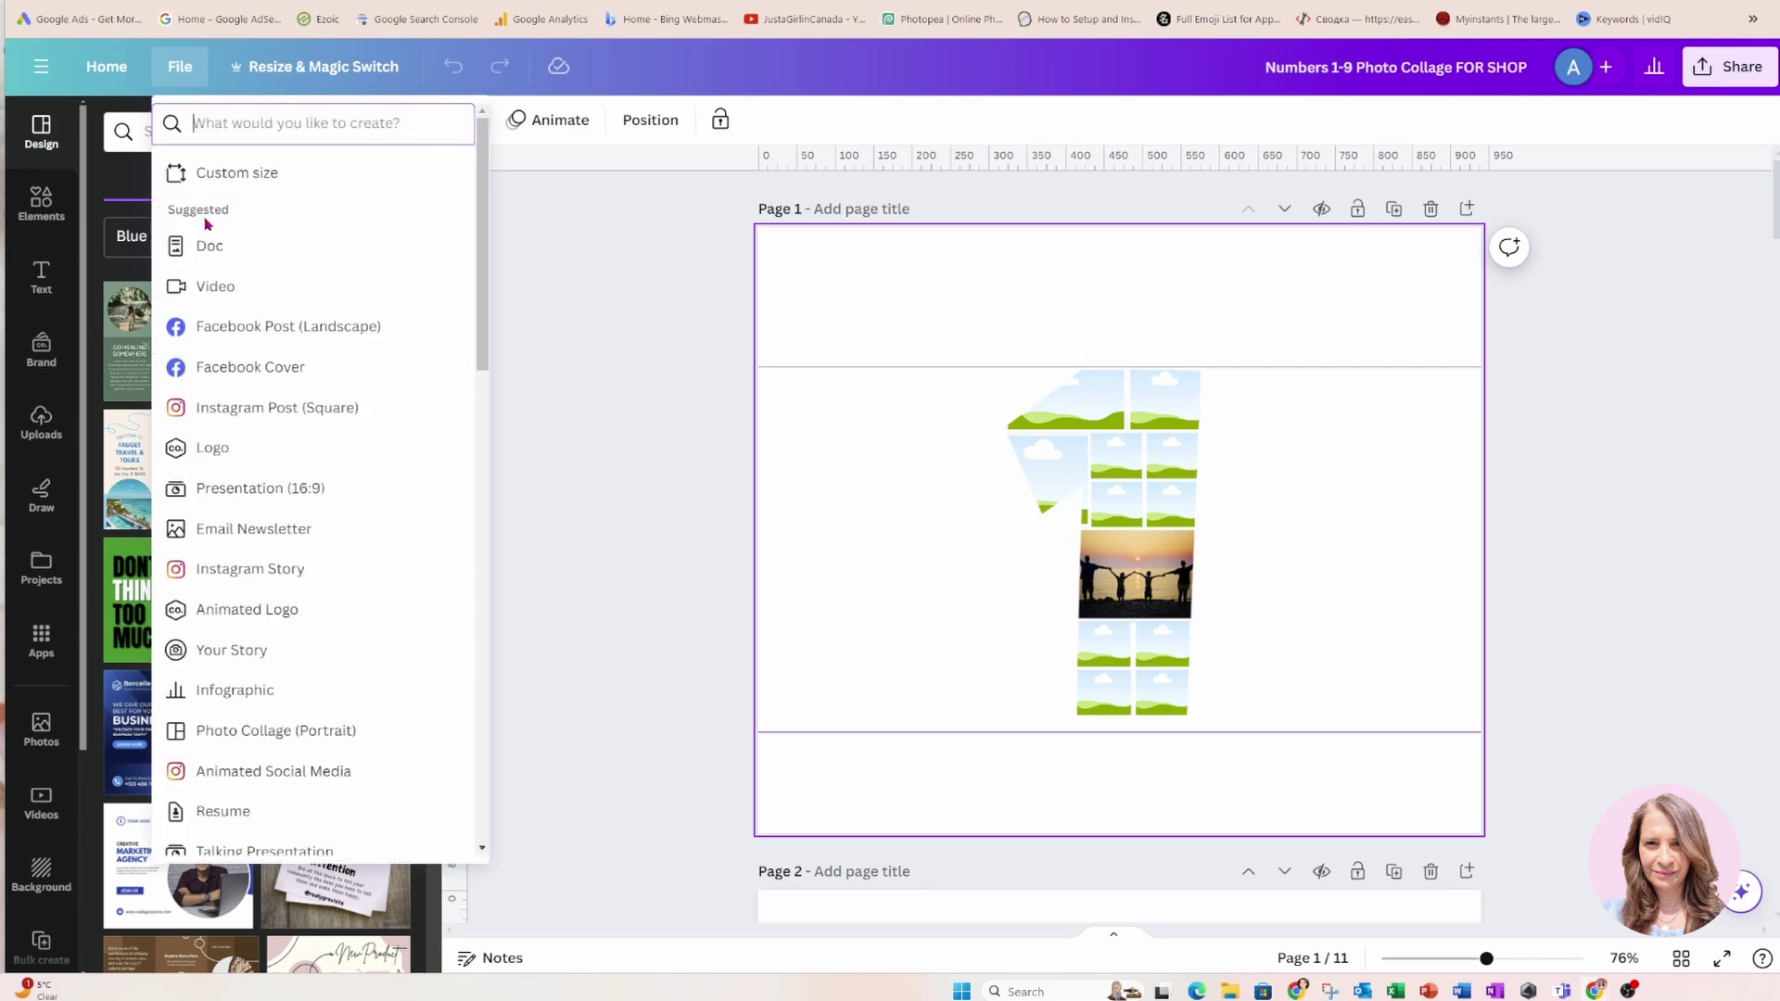
pyautogui.click(207, 329)
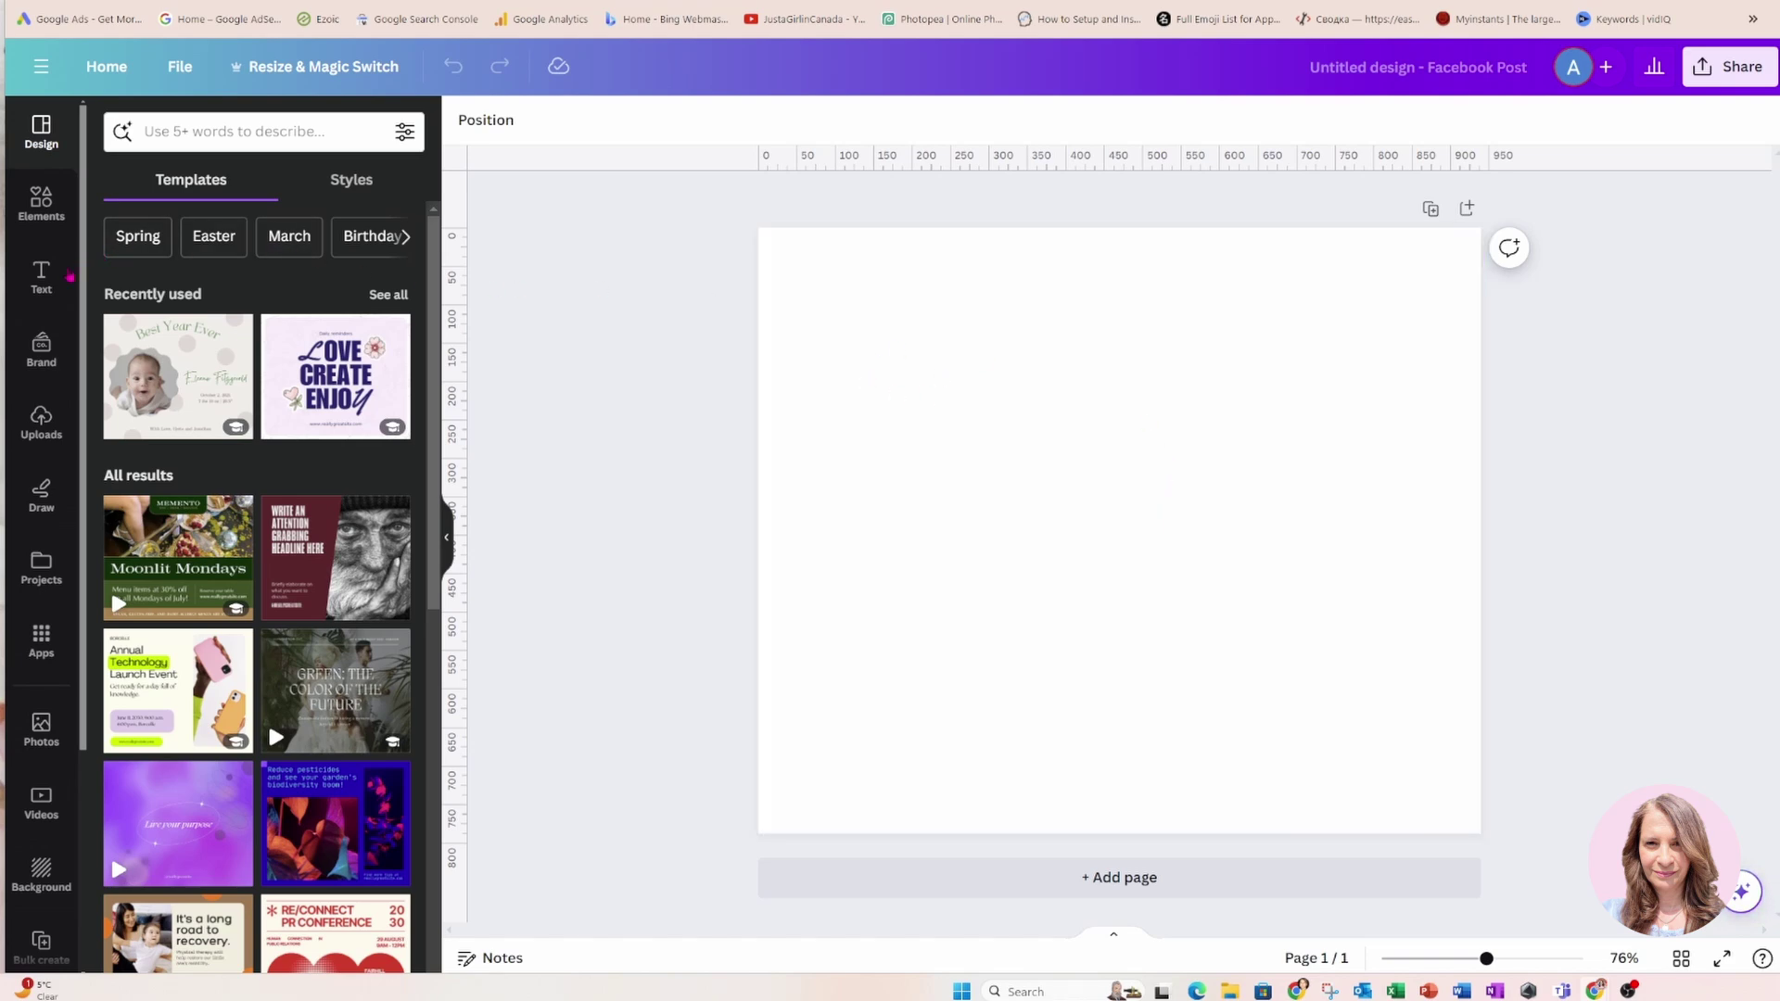
# Add a heading reading '1', enlarge it to font size 468, and centre it
pyautogui.click(39, 292)
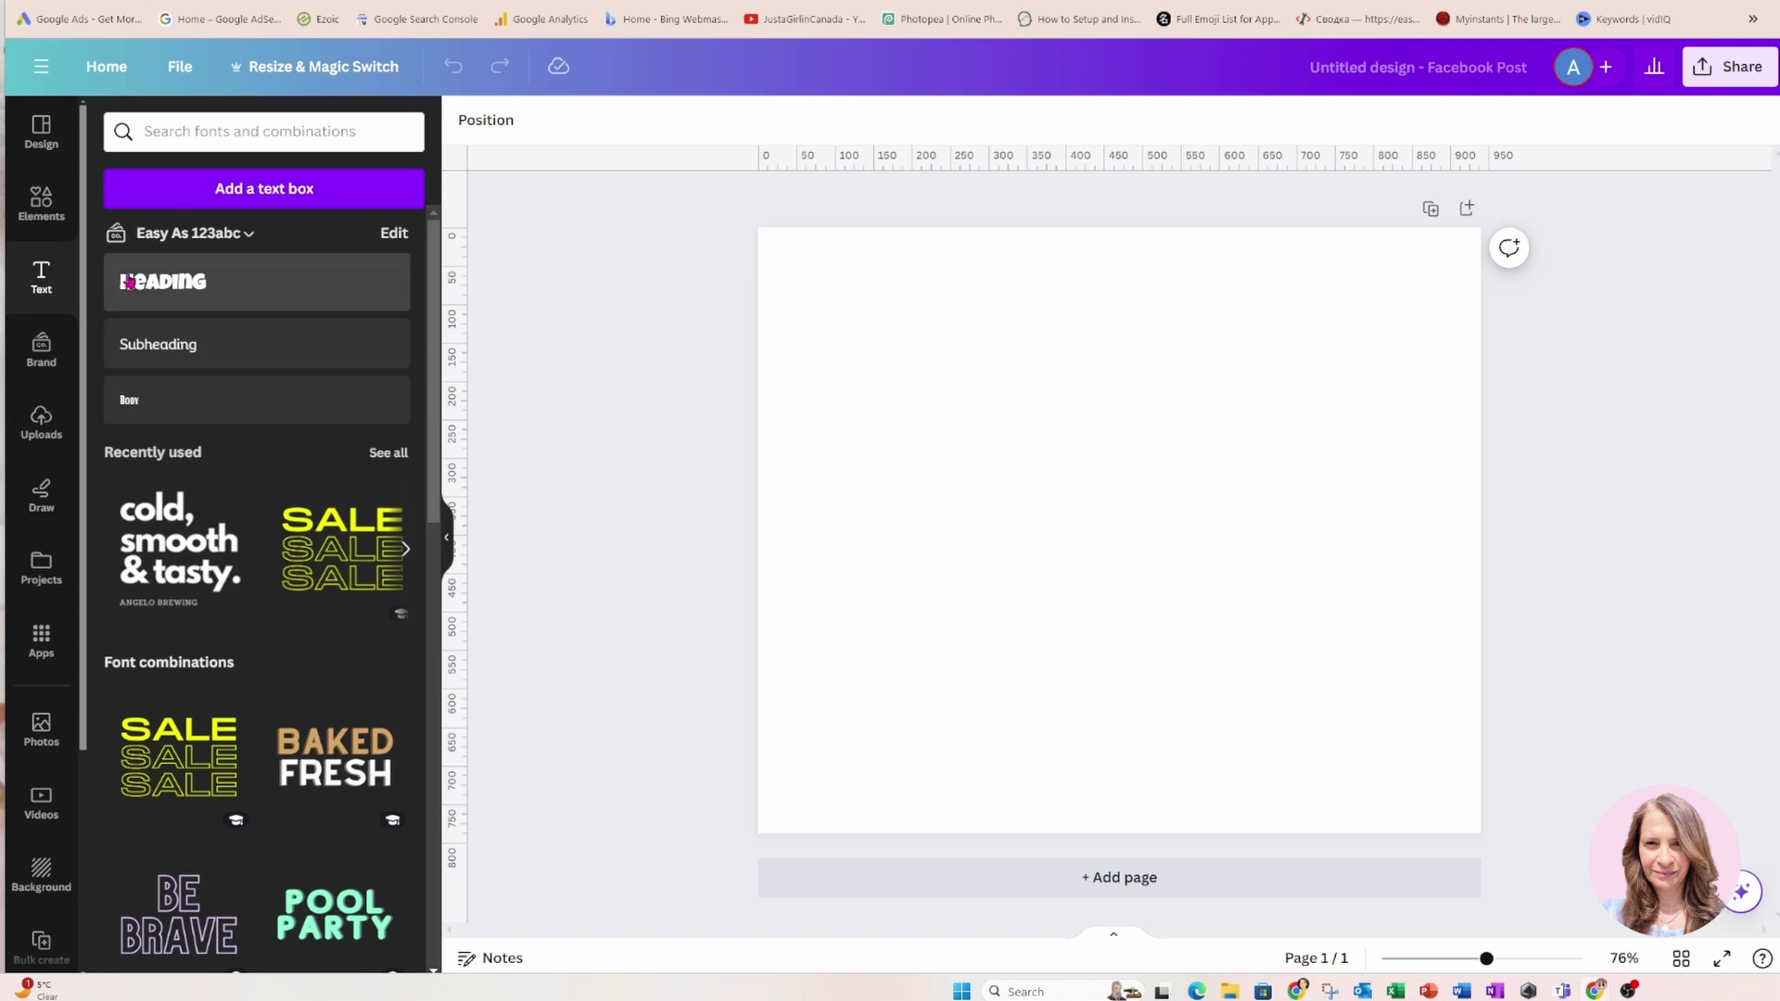
pyautogui.click(162, 282)
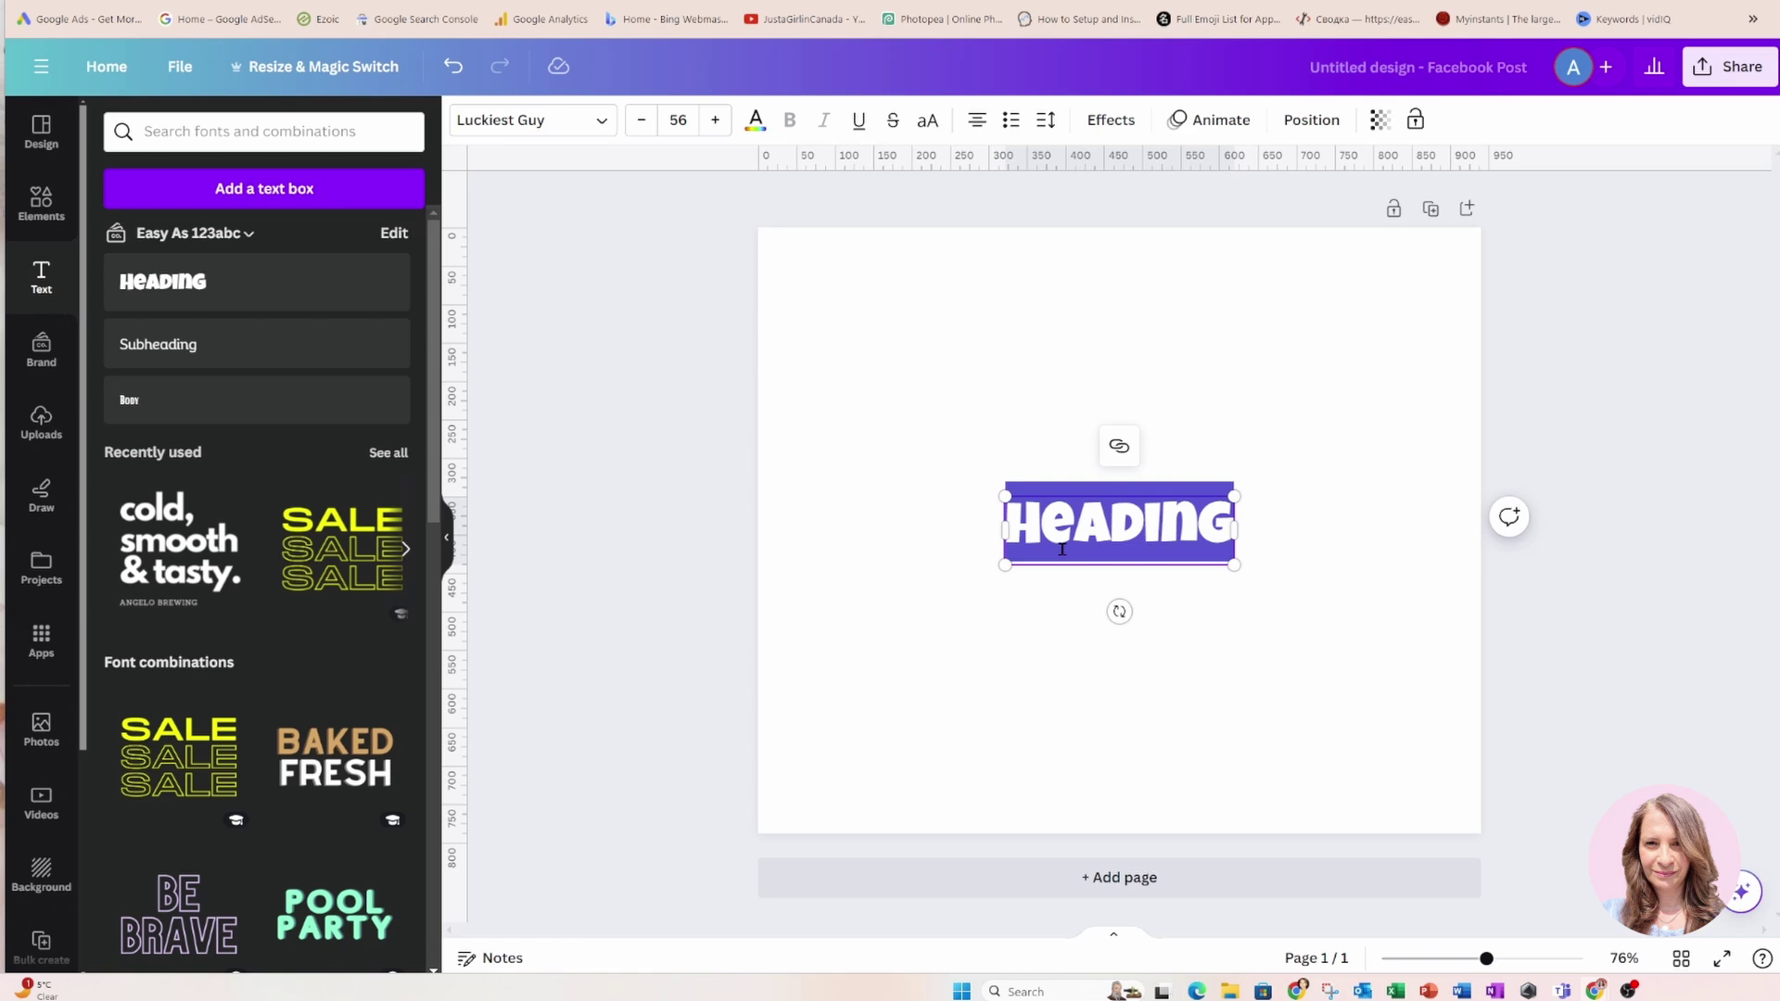
pyautogui.write('1')
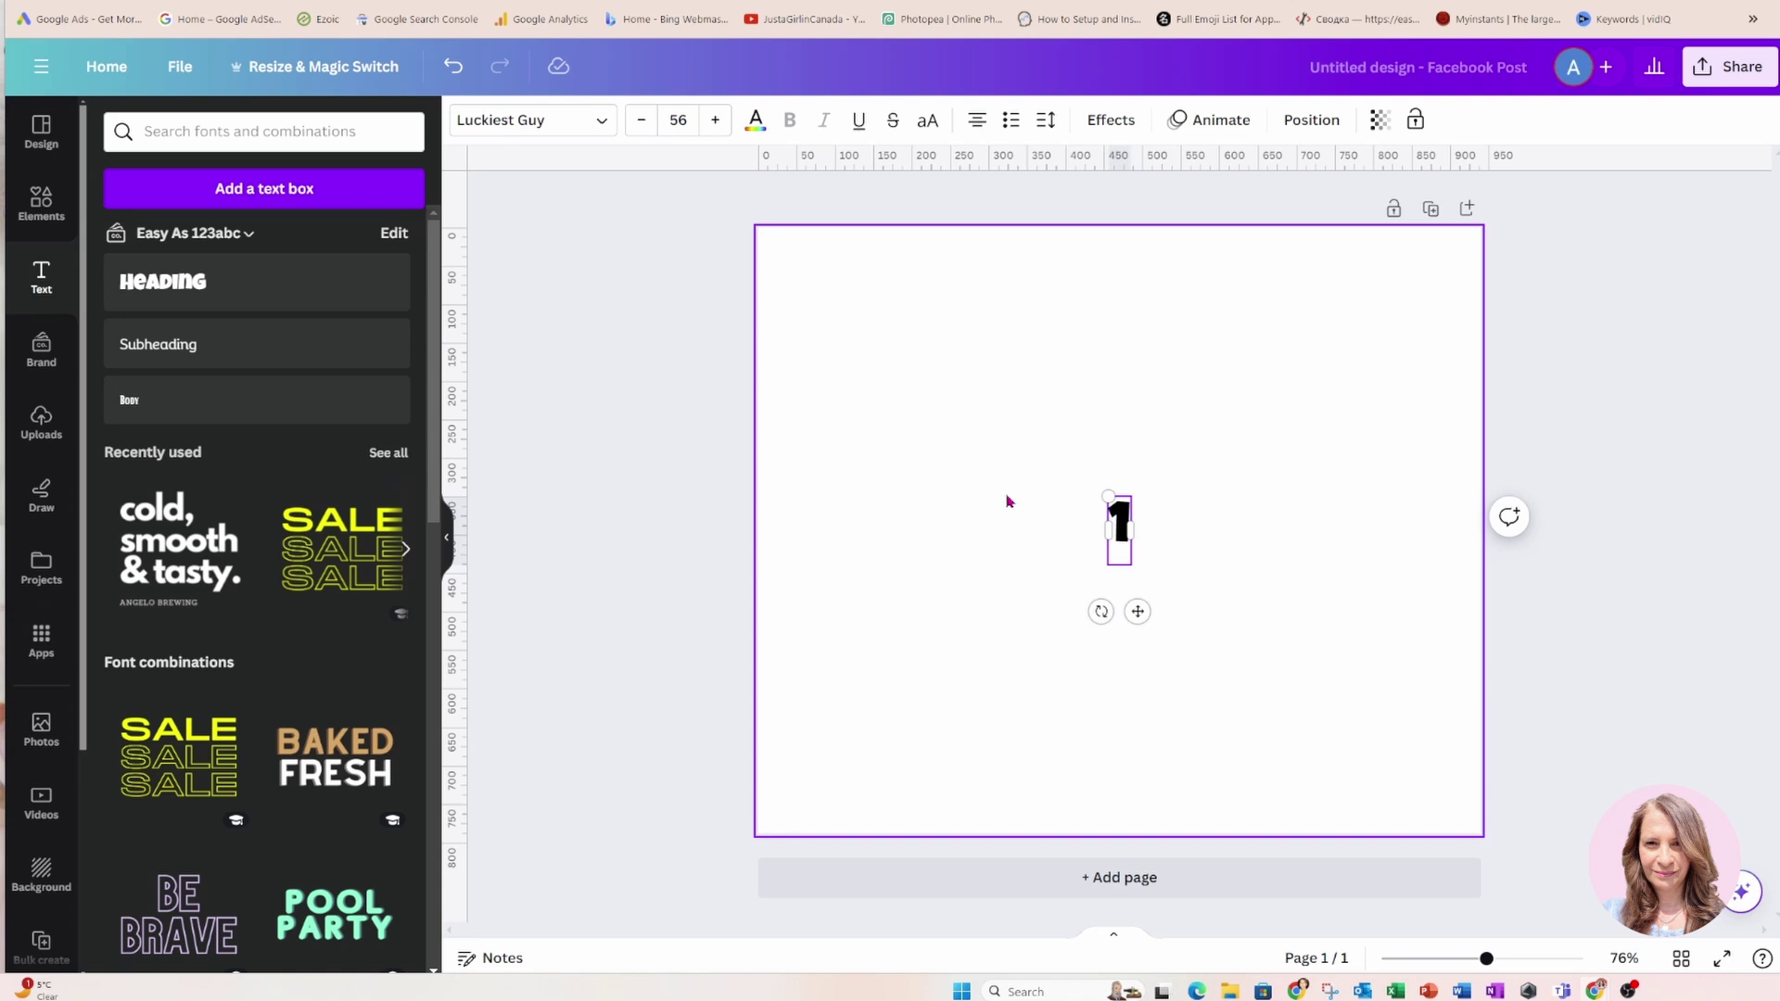
pyautogui.click(1032, 615)
pyautogui.click(1111, 542)
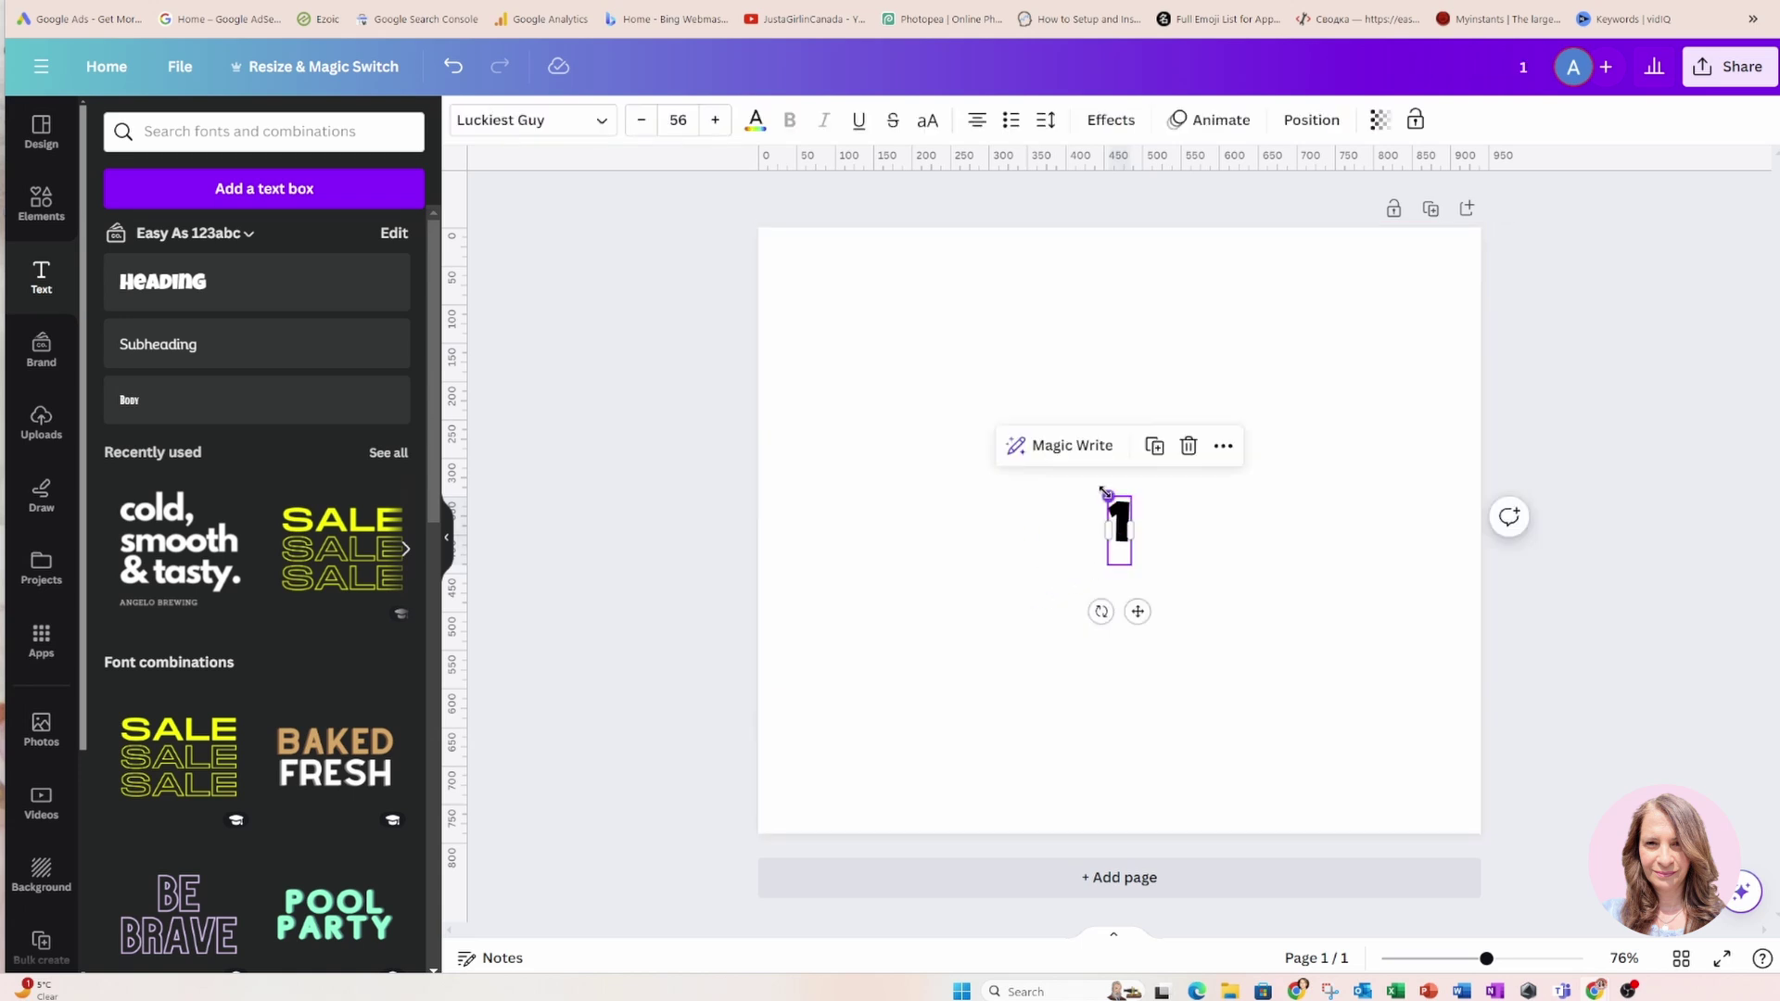
pyautogui.moveTo(1106, 494); pyautogui.dragTo(973, 338)
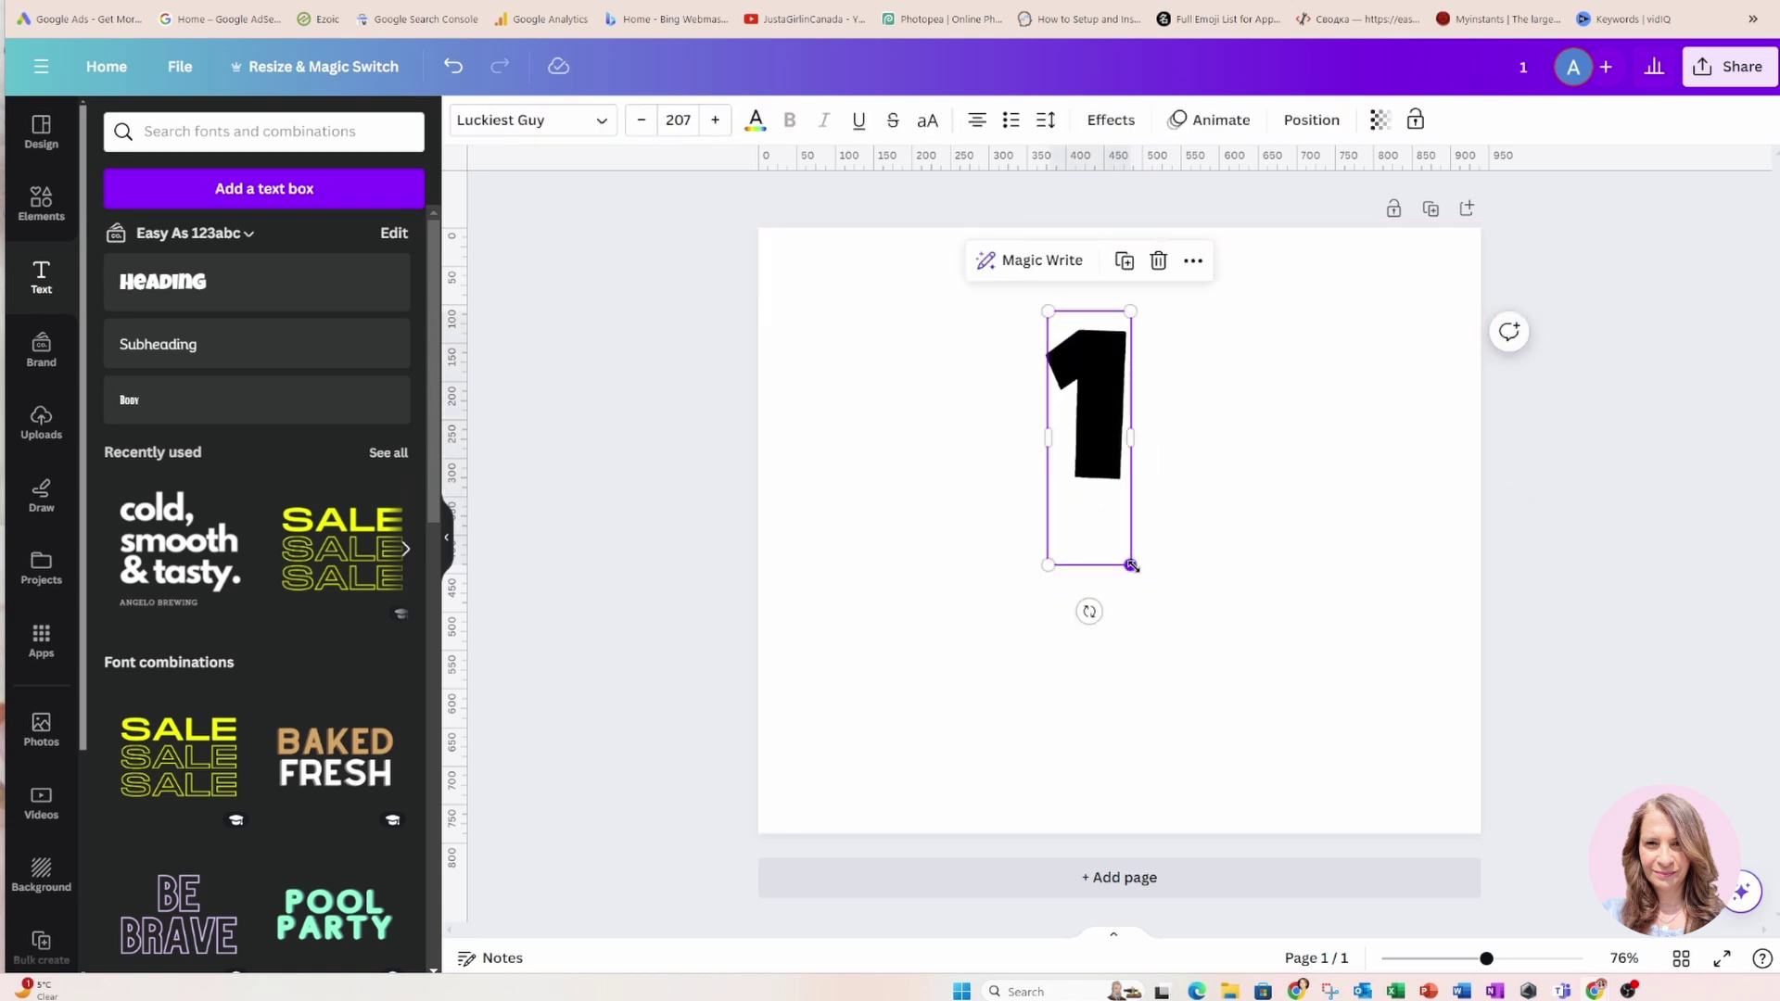
pyautogui.moveTo(1130, 566); pyautogui.dragTo(1315, 866)
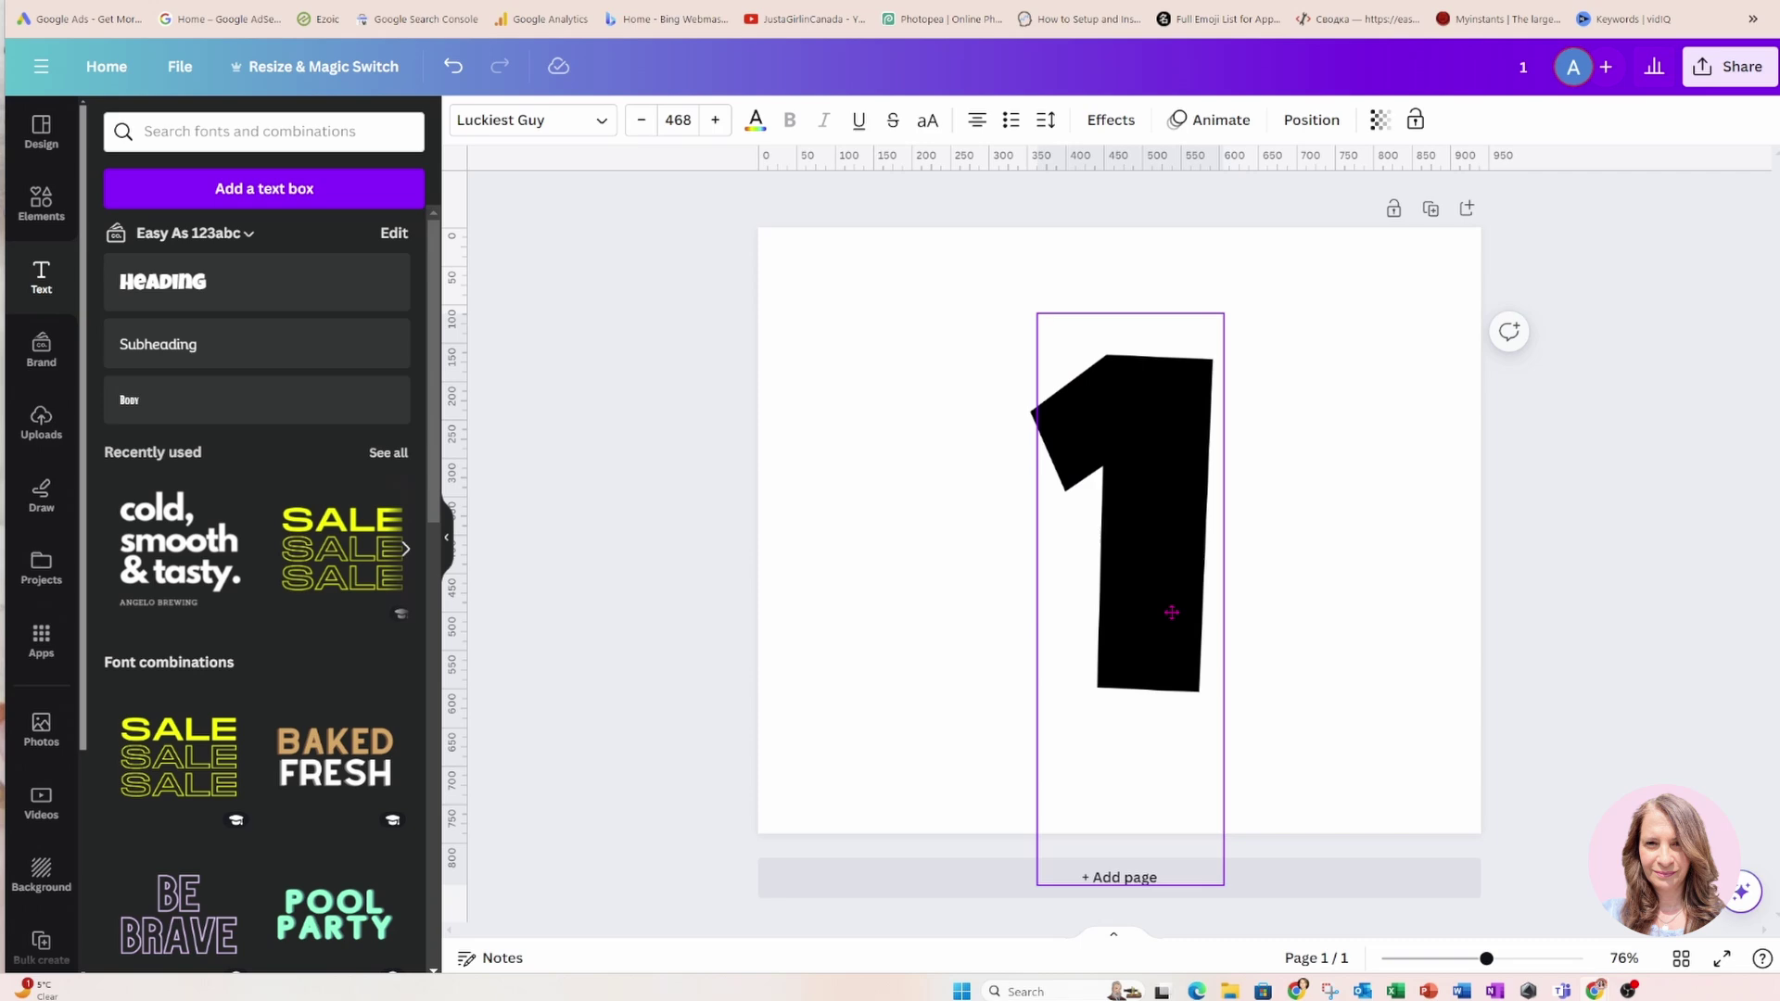
pyautogui.moveTo(1171, 613); pyautogui.dragTo(1148, 623)
# Add a square and stretch it into a rectangle covering the 1
pyautogui.click(1356, 593)
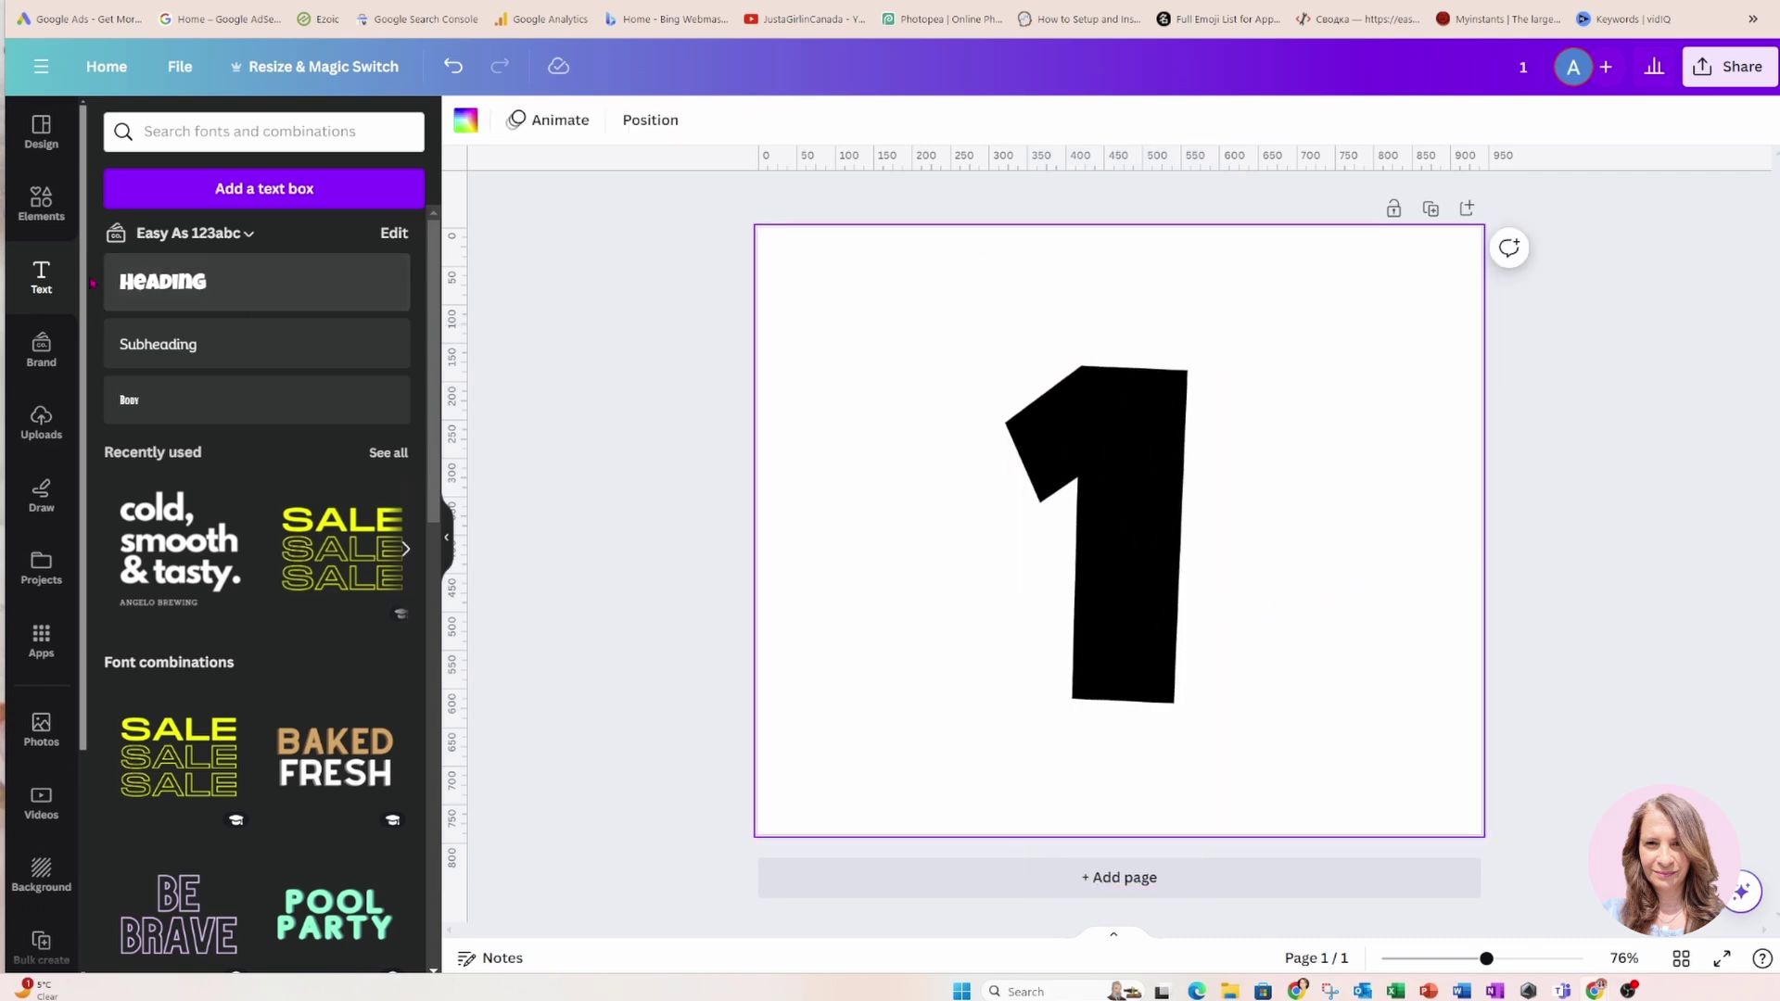
pyautogui.click(42, 203)
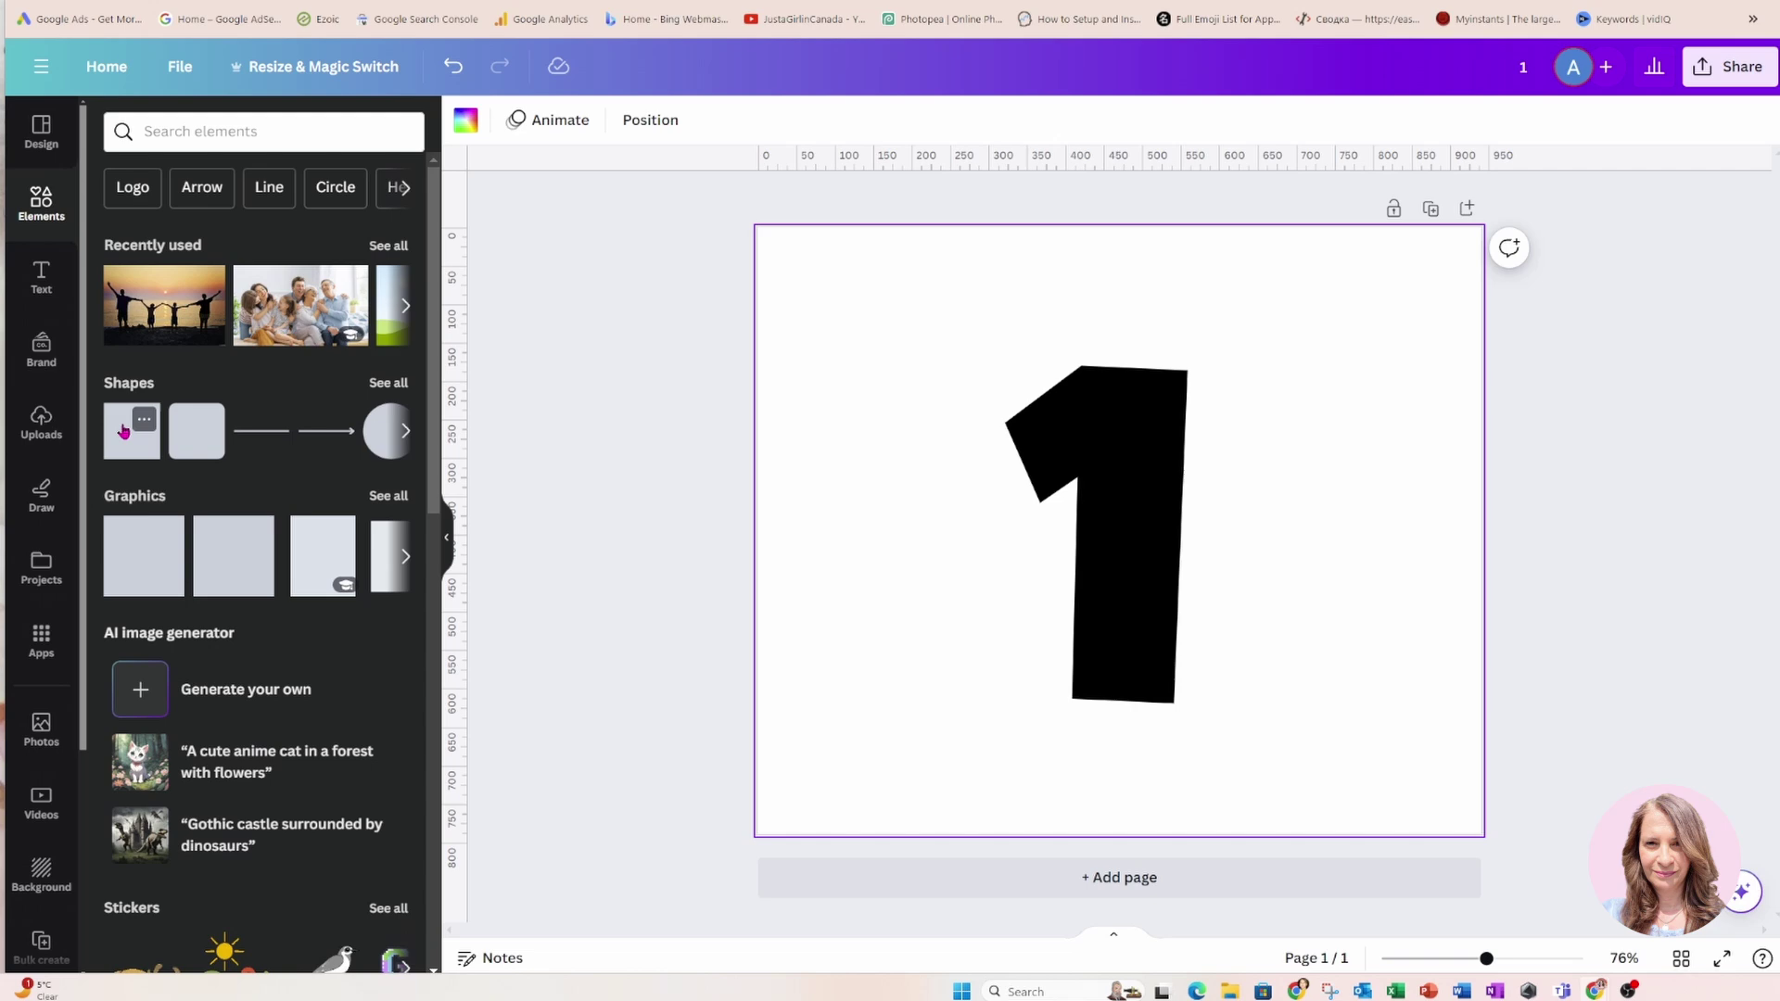
pyautogui.click(132, 429)
pyautogui.moveTo(1096, 520); pyautogui.dragTo(1037, 430)
pyautogui.moveTo(1145, 530); pyautogui.dragTo(1268, 725)
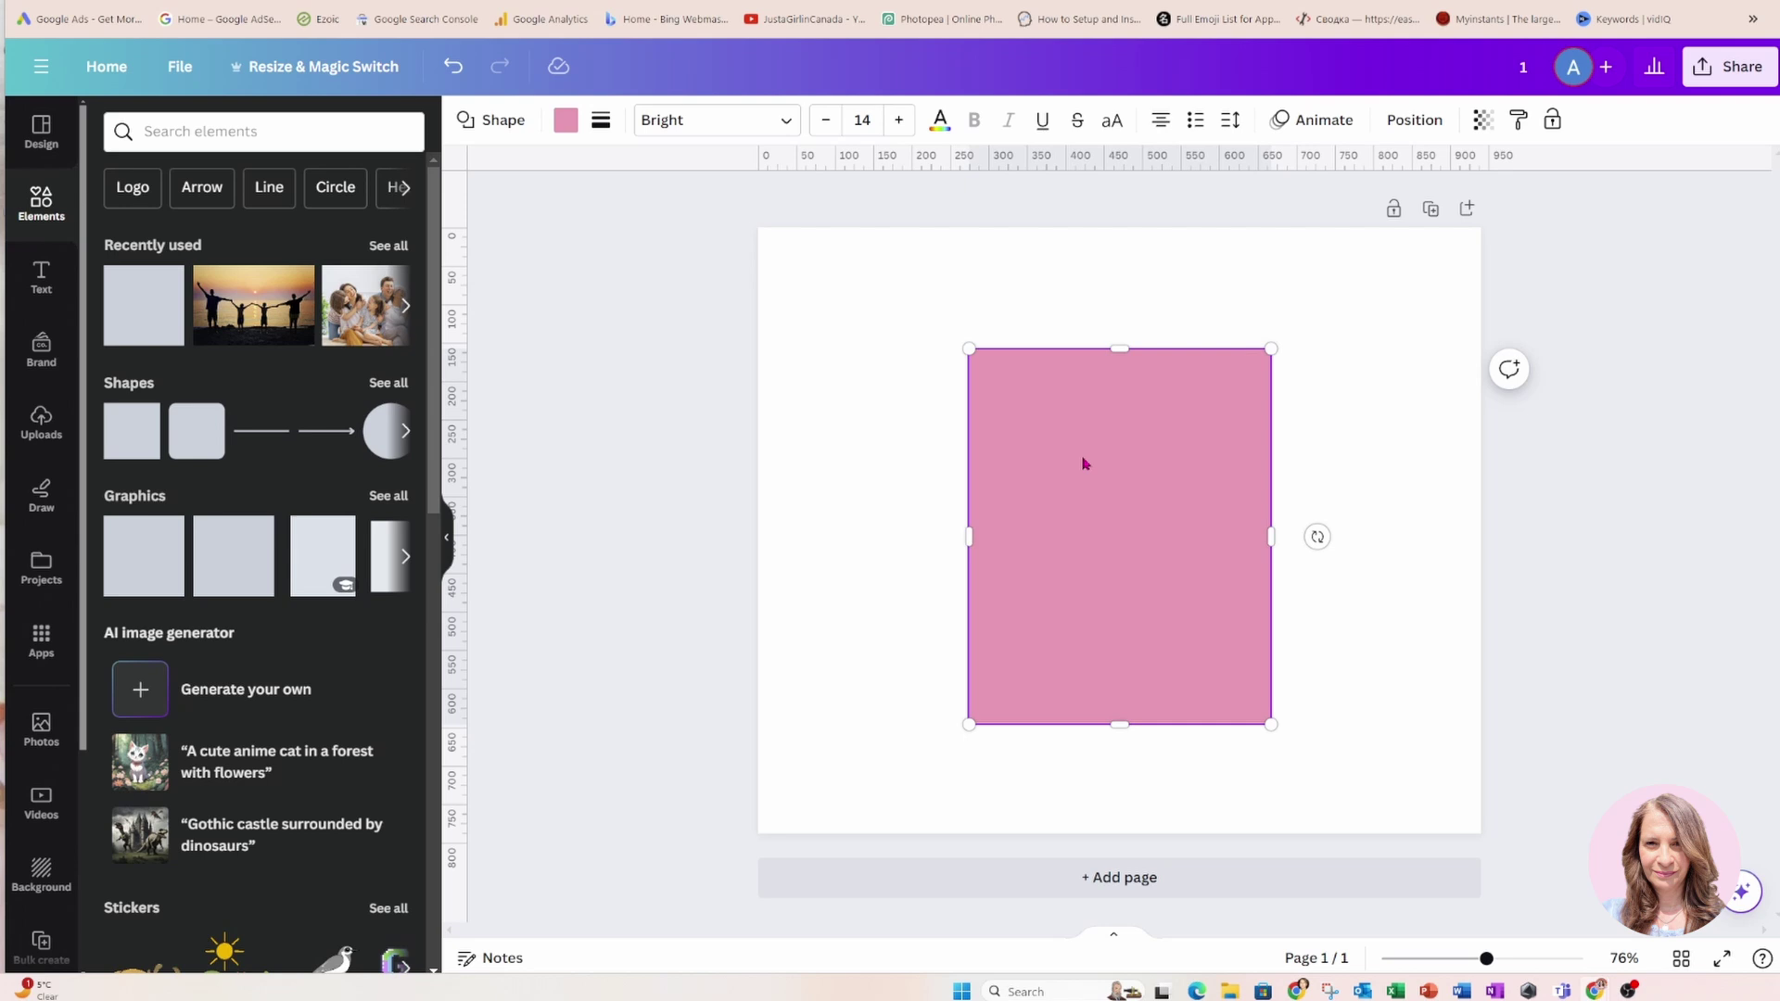
pyautogui.doubleClick(1084, 464)
# Move the rectangle beneath the 1 in the layers and colour it black
pyautogui.click(1407, 125)
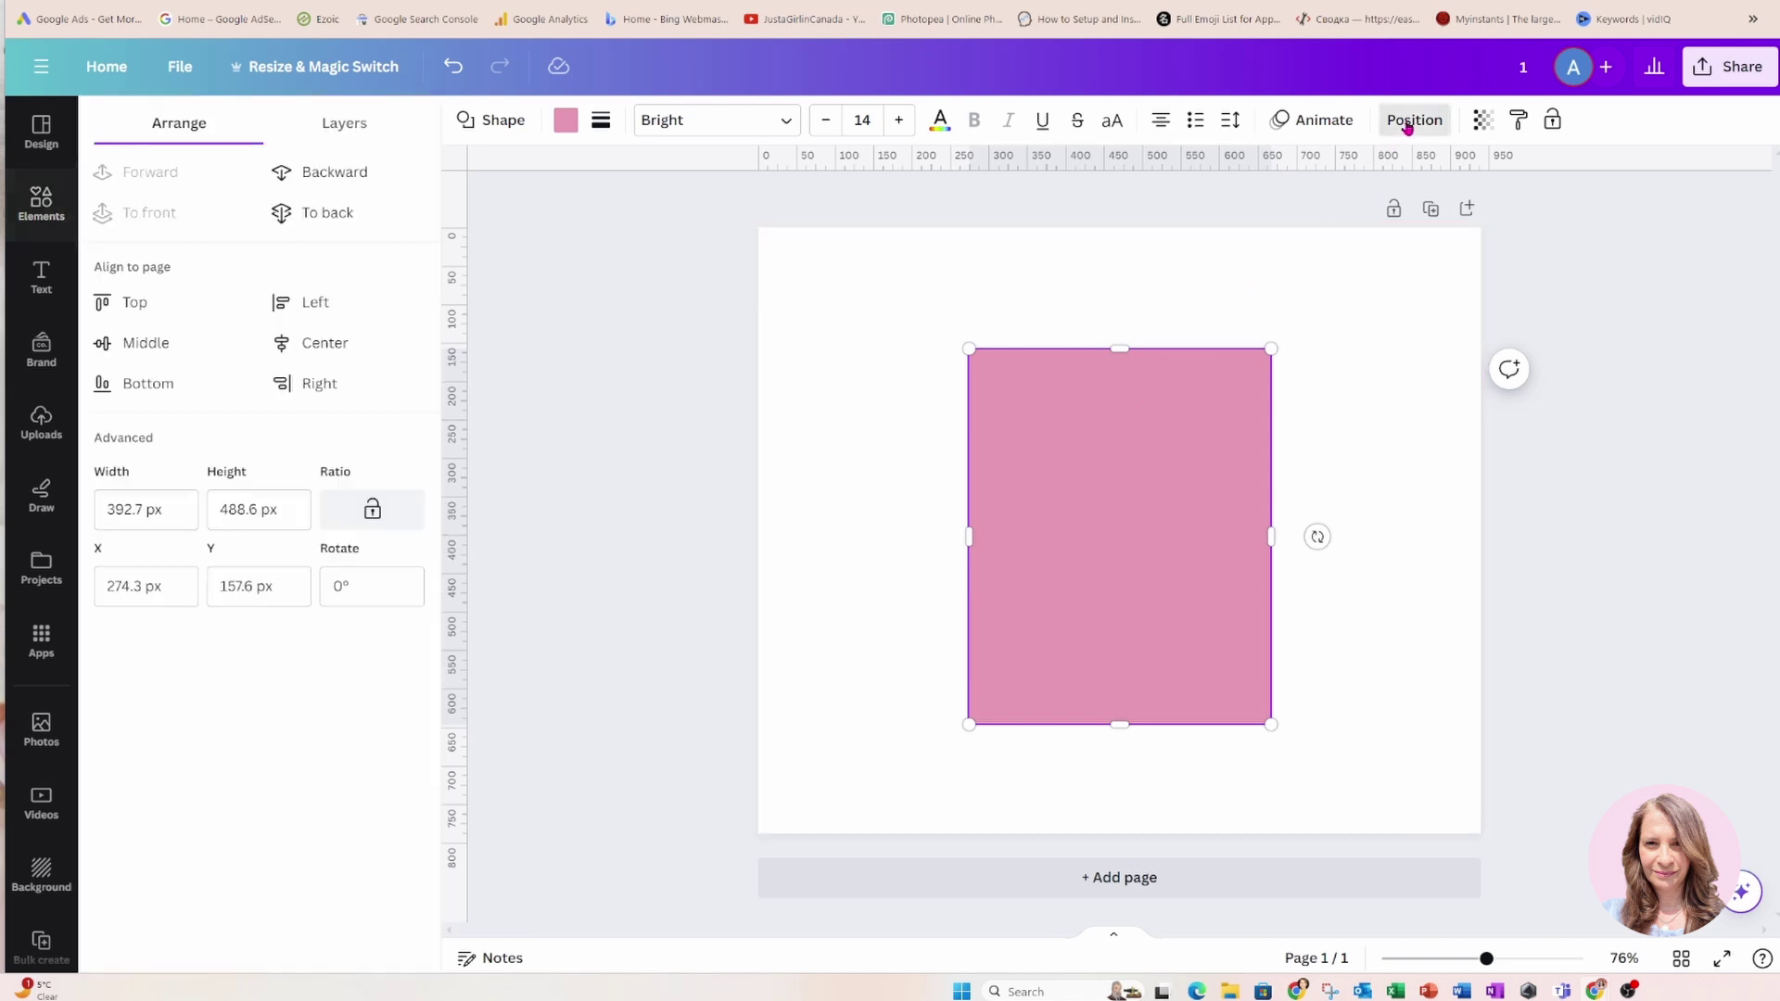
pyautogui.click(344, 128)
pyautogui.moveTo(318, 248); pyautogui.dragTo(312, 363)
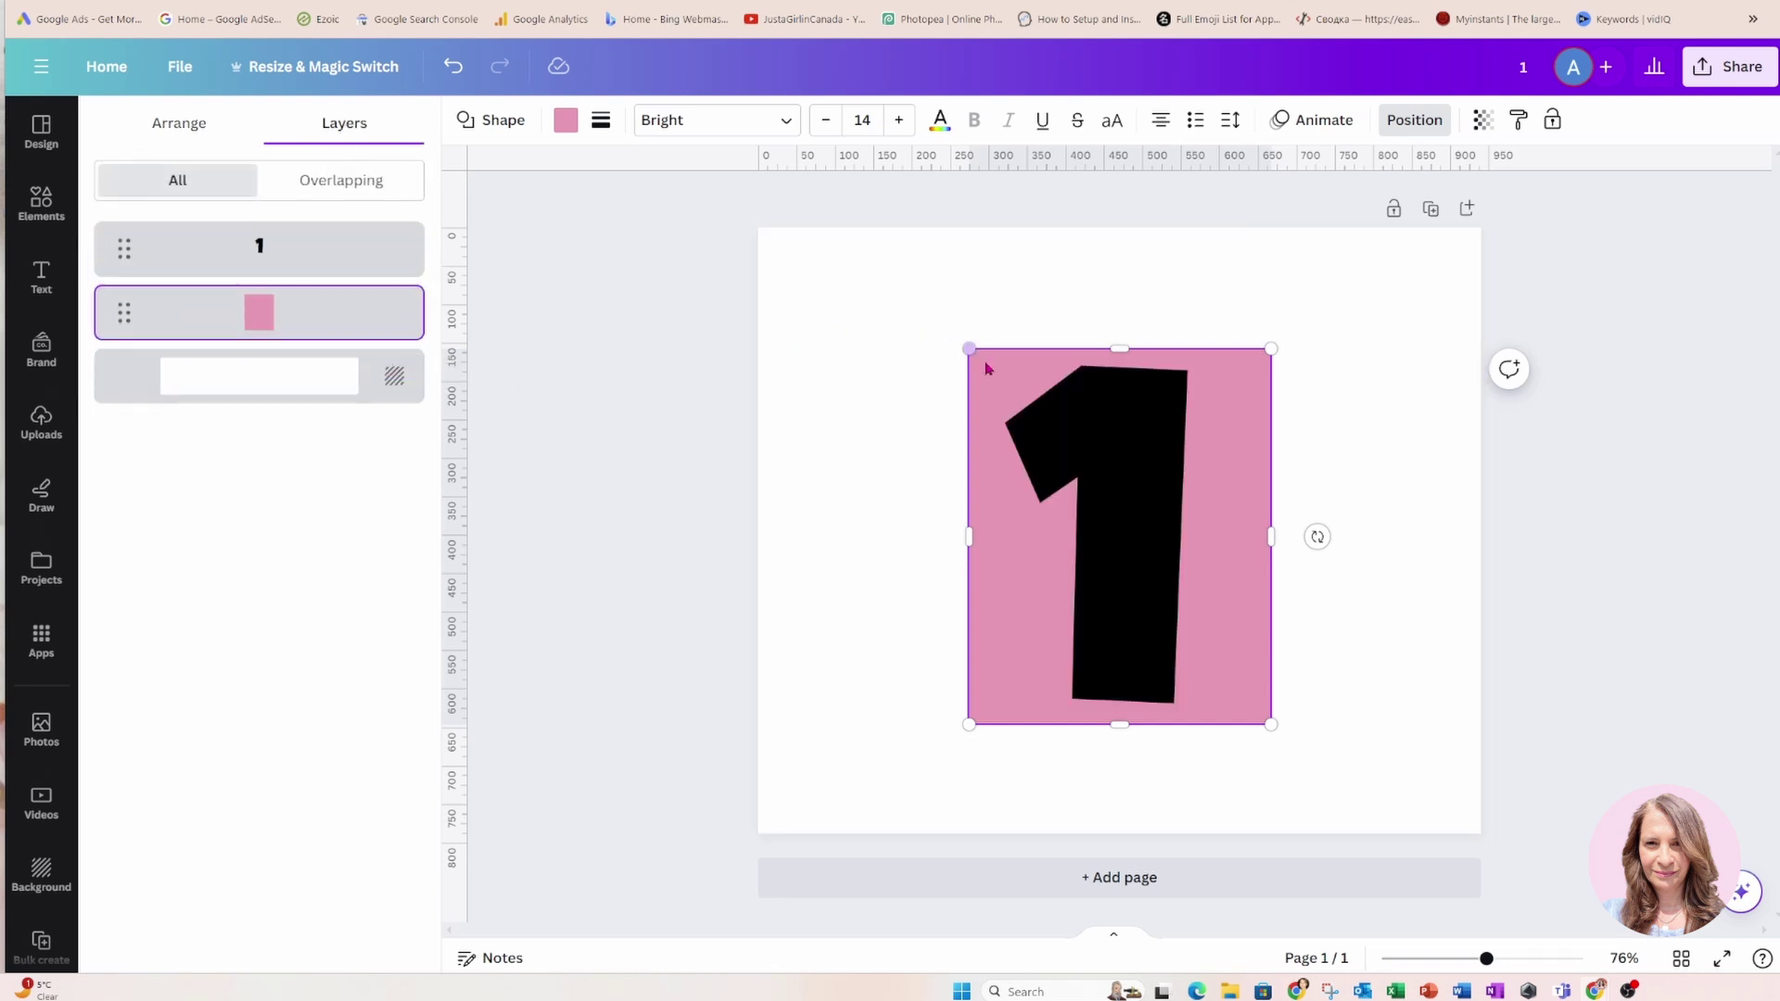
pyautogui.click(564, 121)
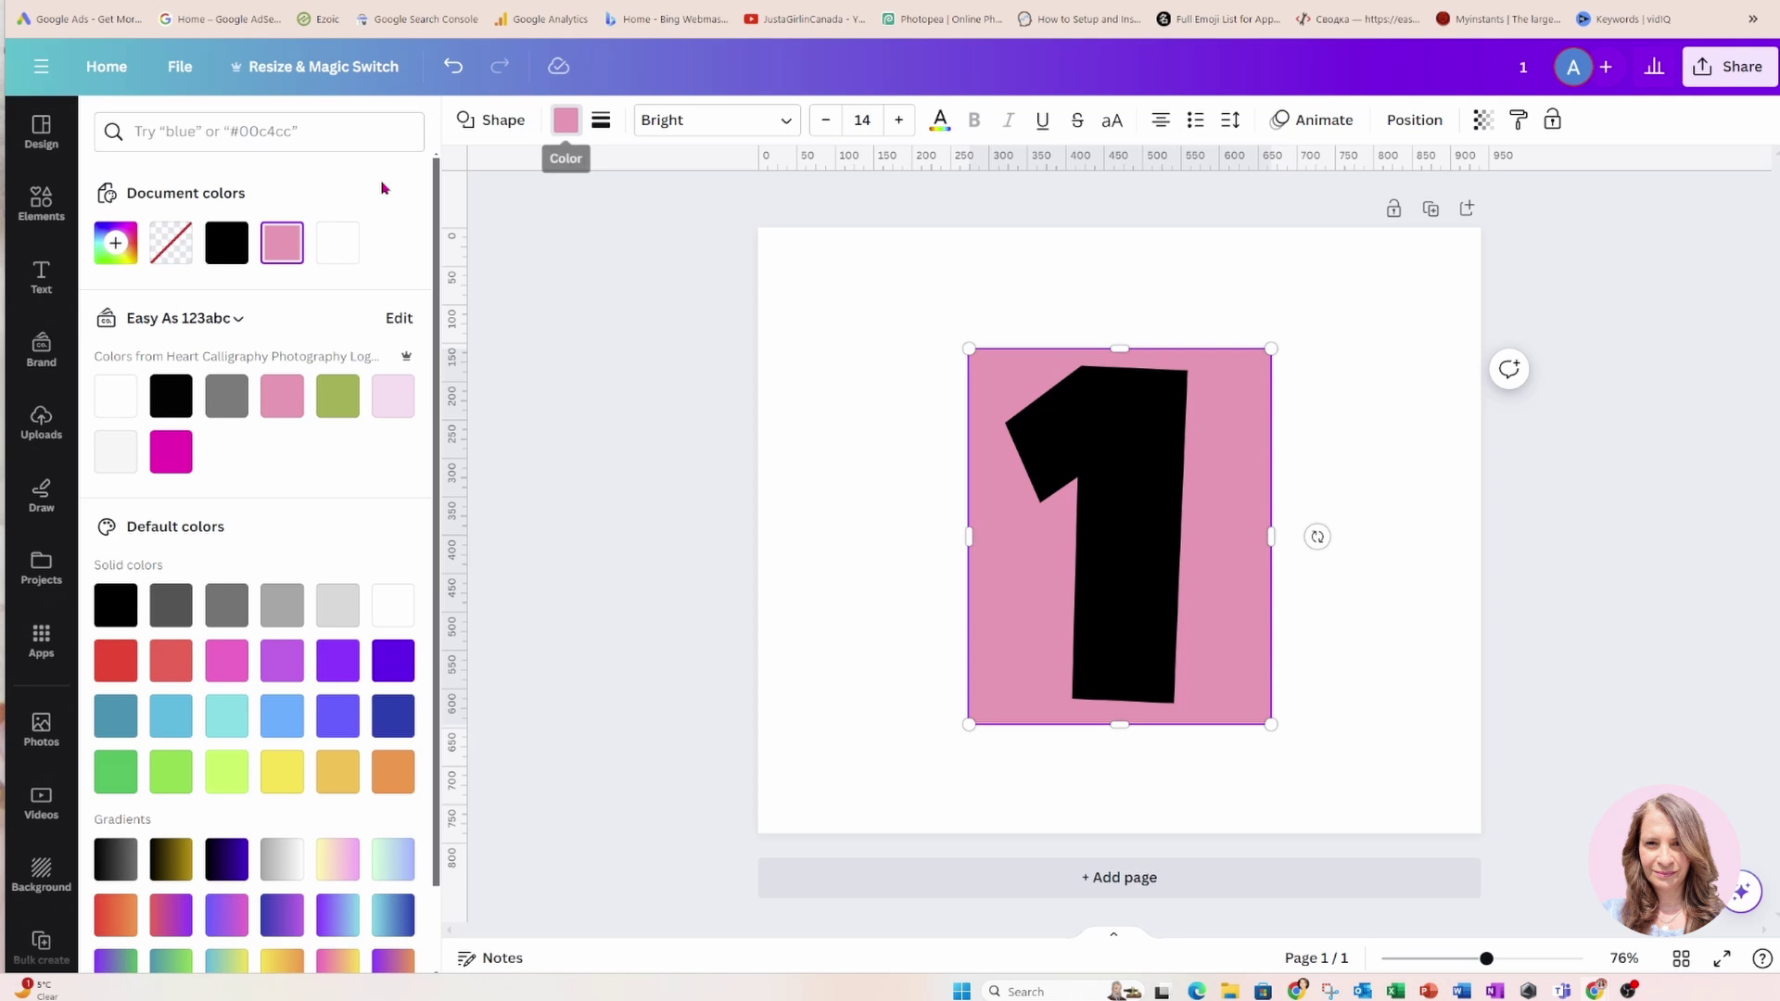
pyautogui.click(227, 243)
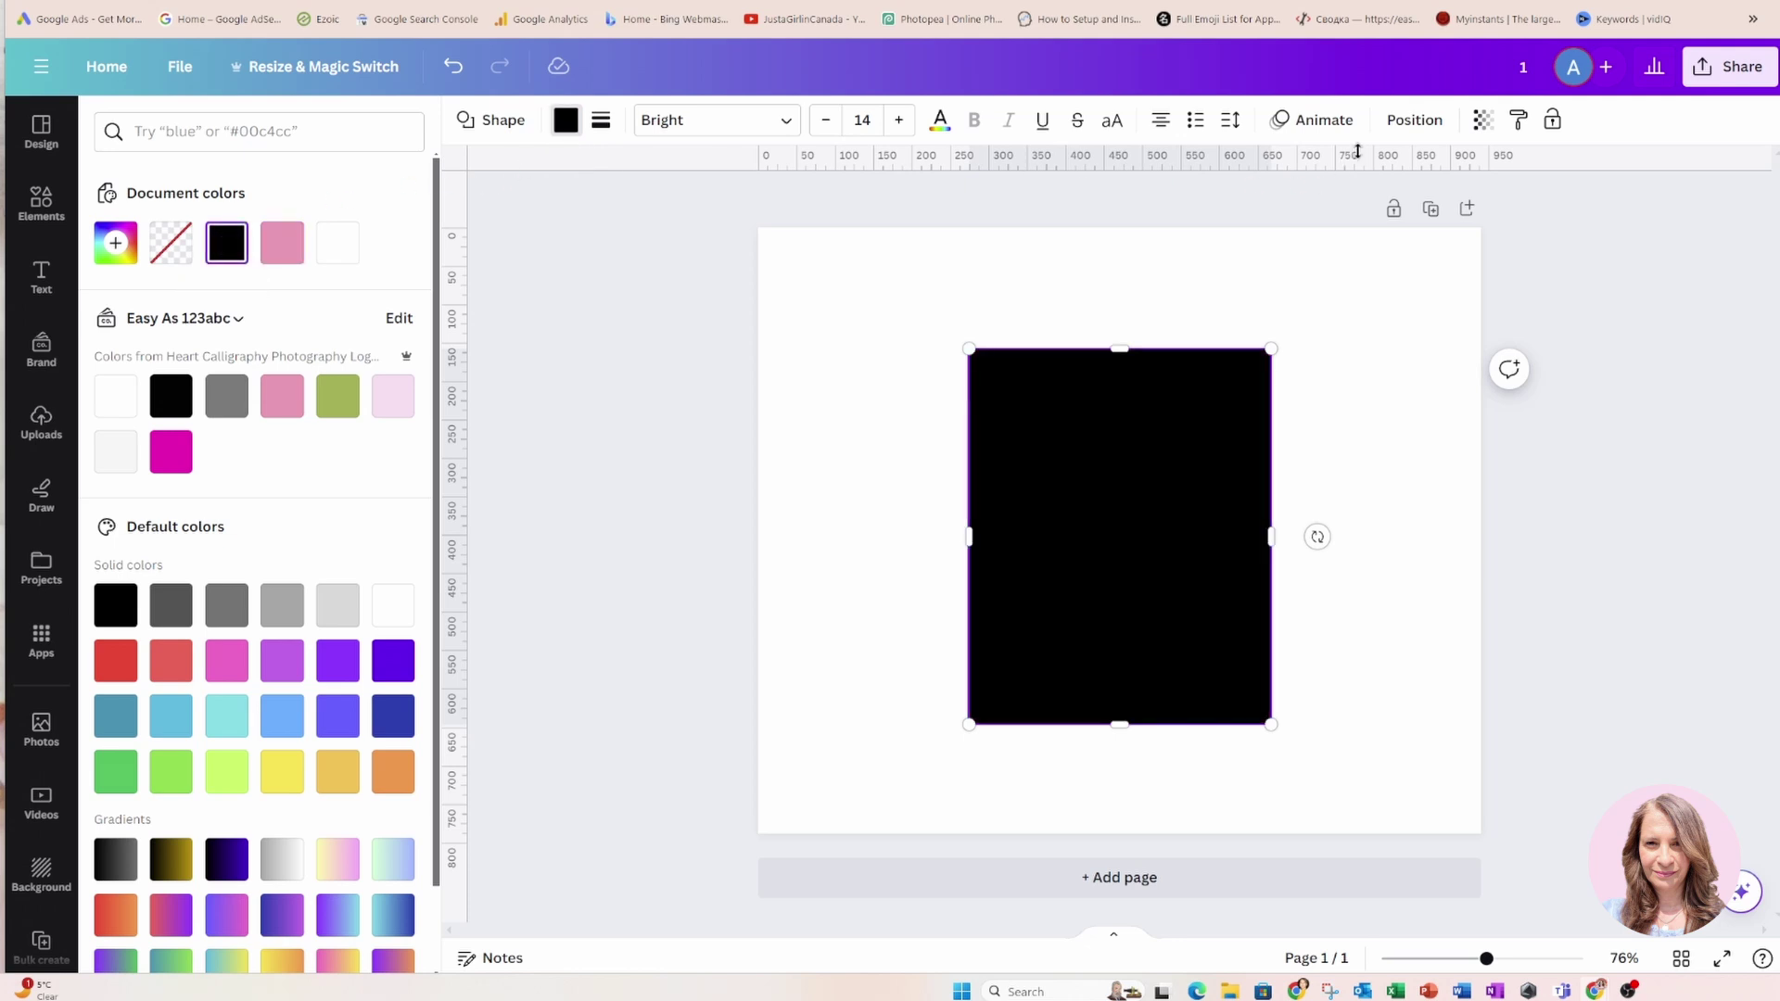
# Change the 1's text colour to white
pyautogui.click(1415, 119)
pyautogui.click(270, 244)
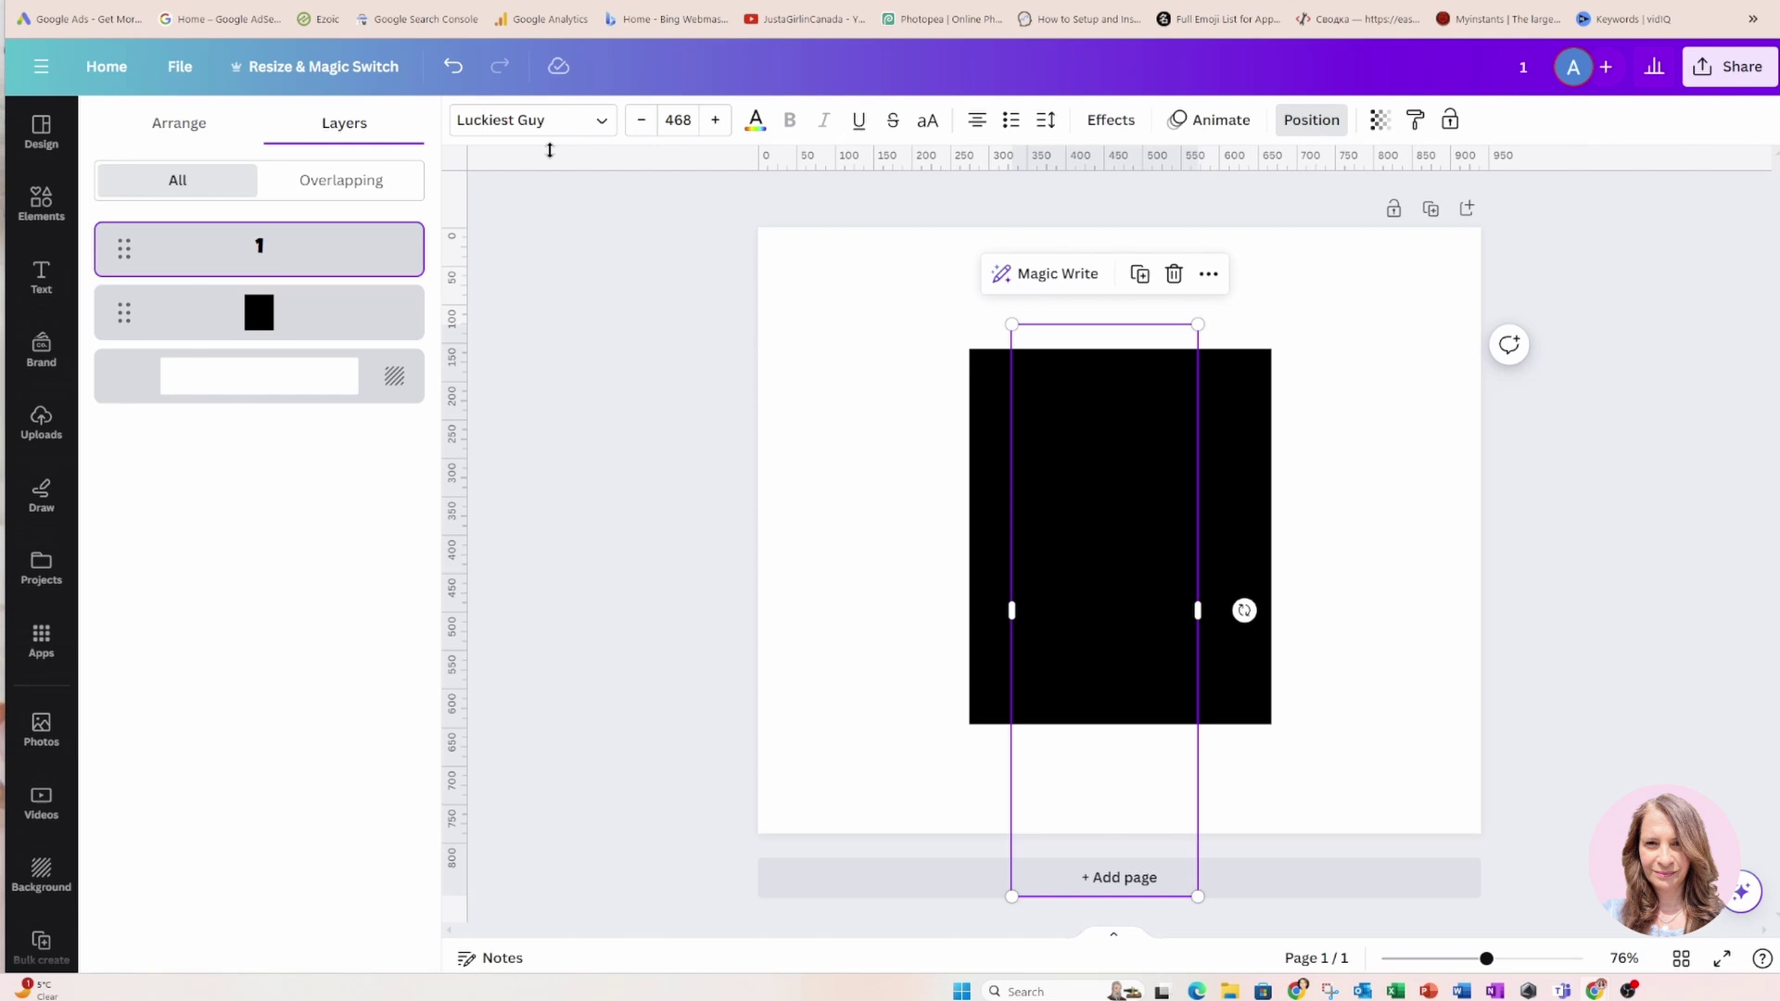
pyautogui.click(755, 120)
pyautogui.click(226, 242)
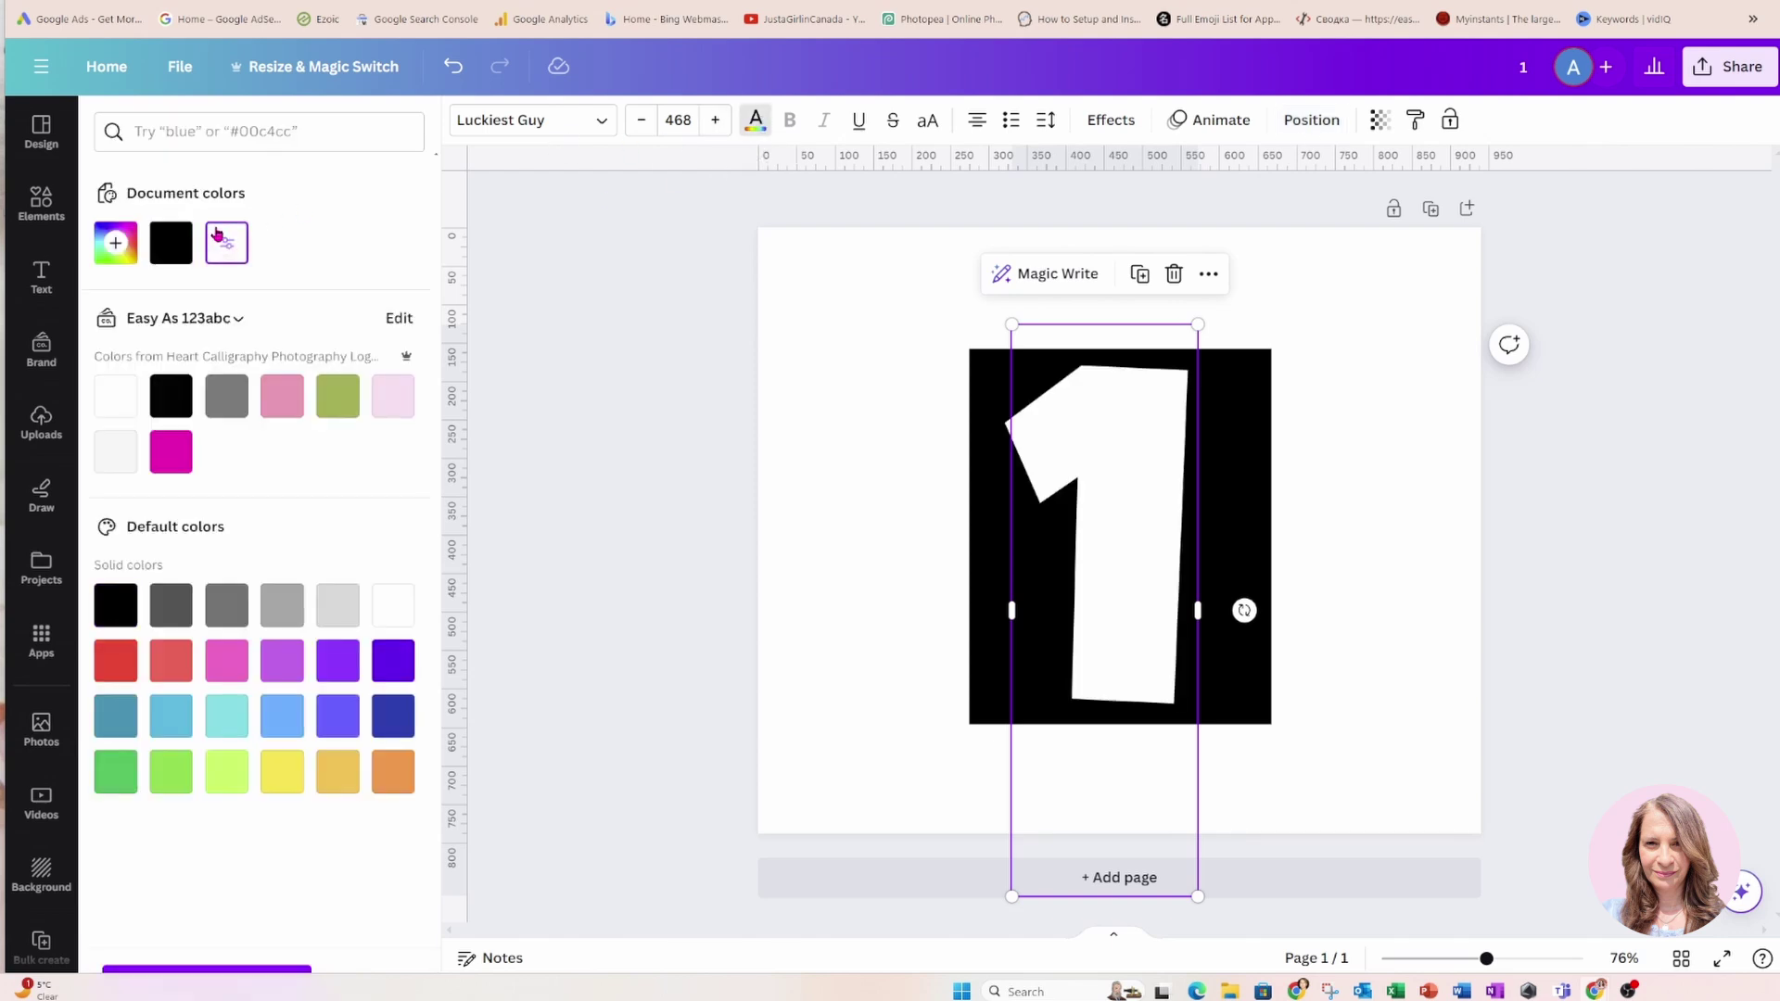
pyautogui.click(836, 301)
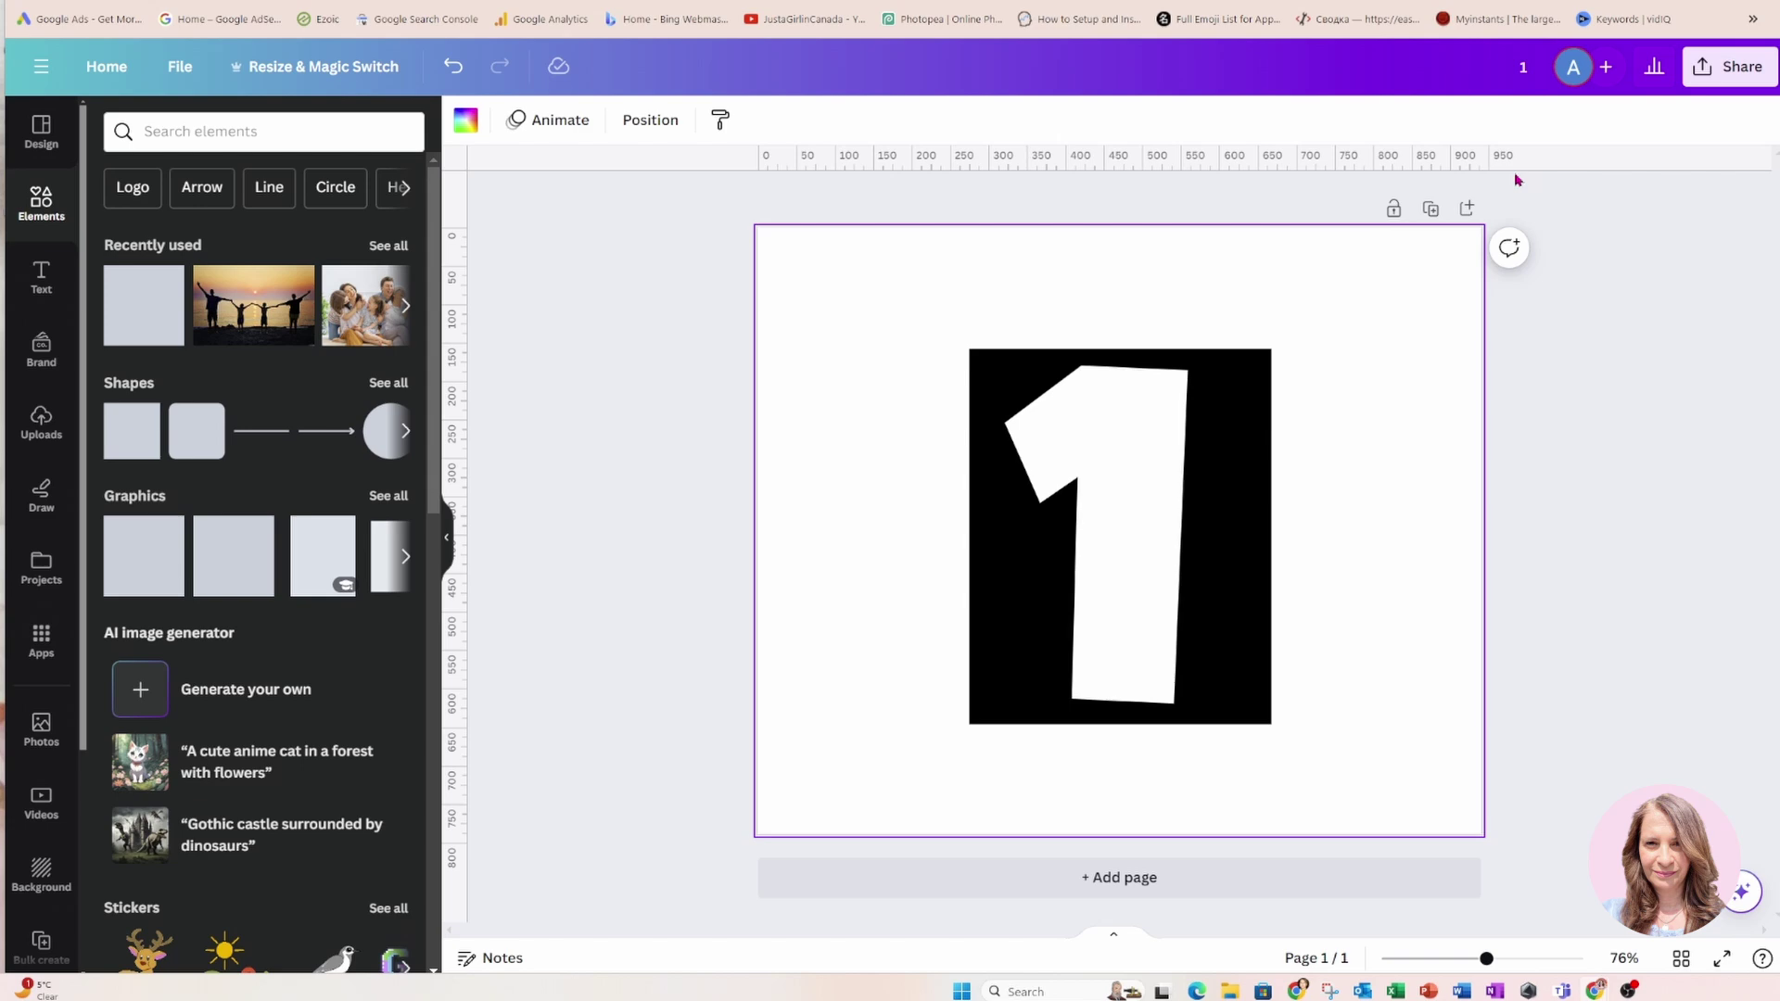
# Download the design as a PNG and drop 1.png onto a new blank page 2
pyautogui.click(1729, 65)
pyautogui.click(1490, 567)
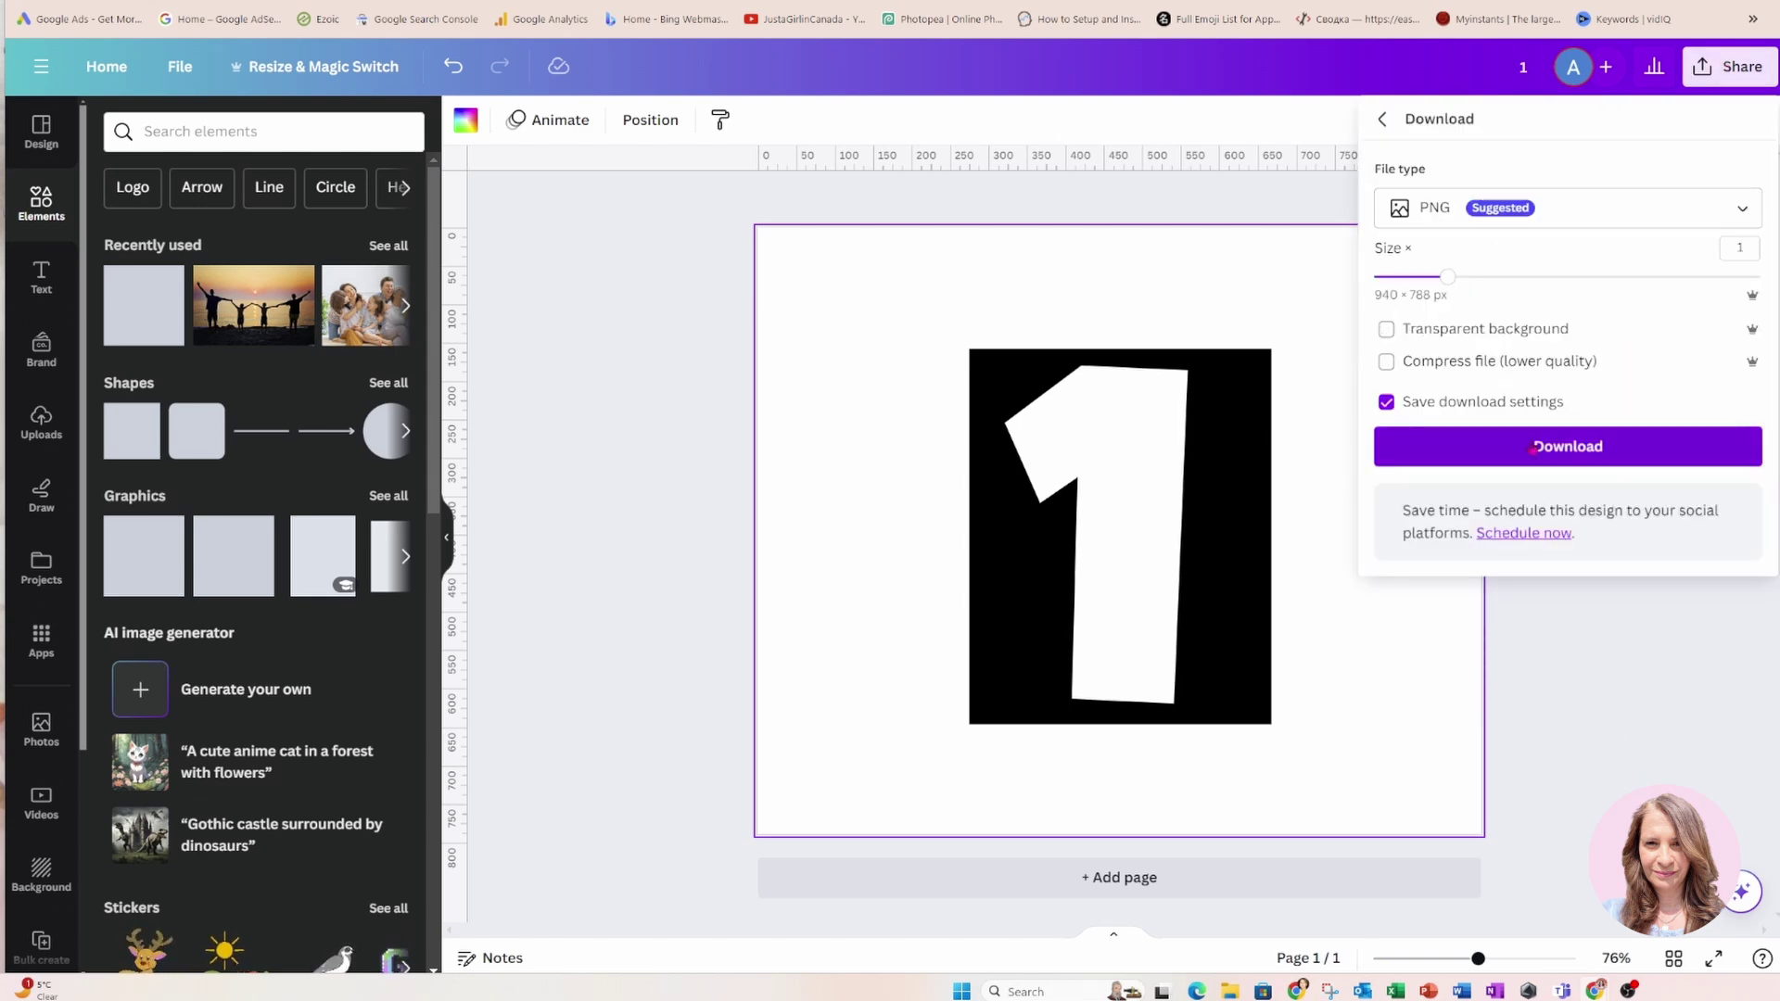
pyautogui.click(1532, 448)
pyautogui.click(1188, 879)
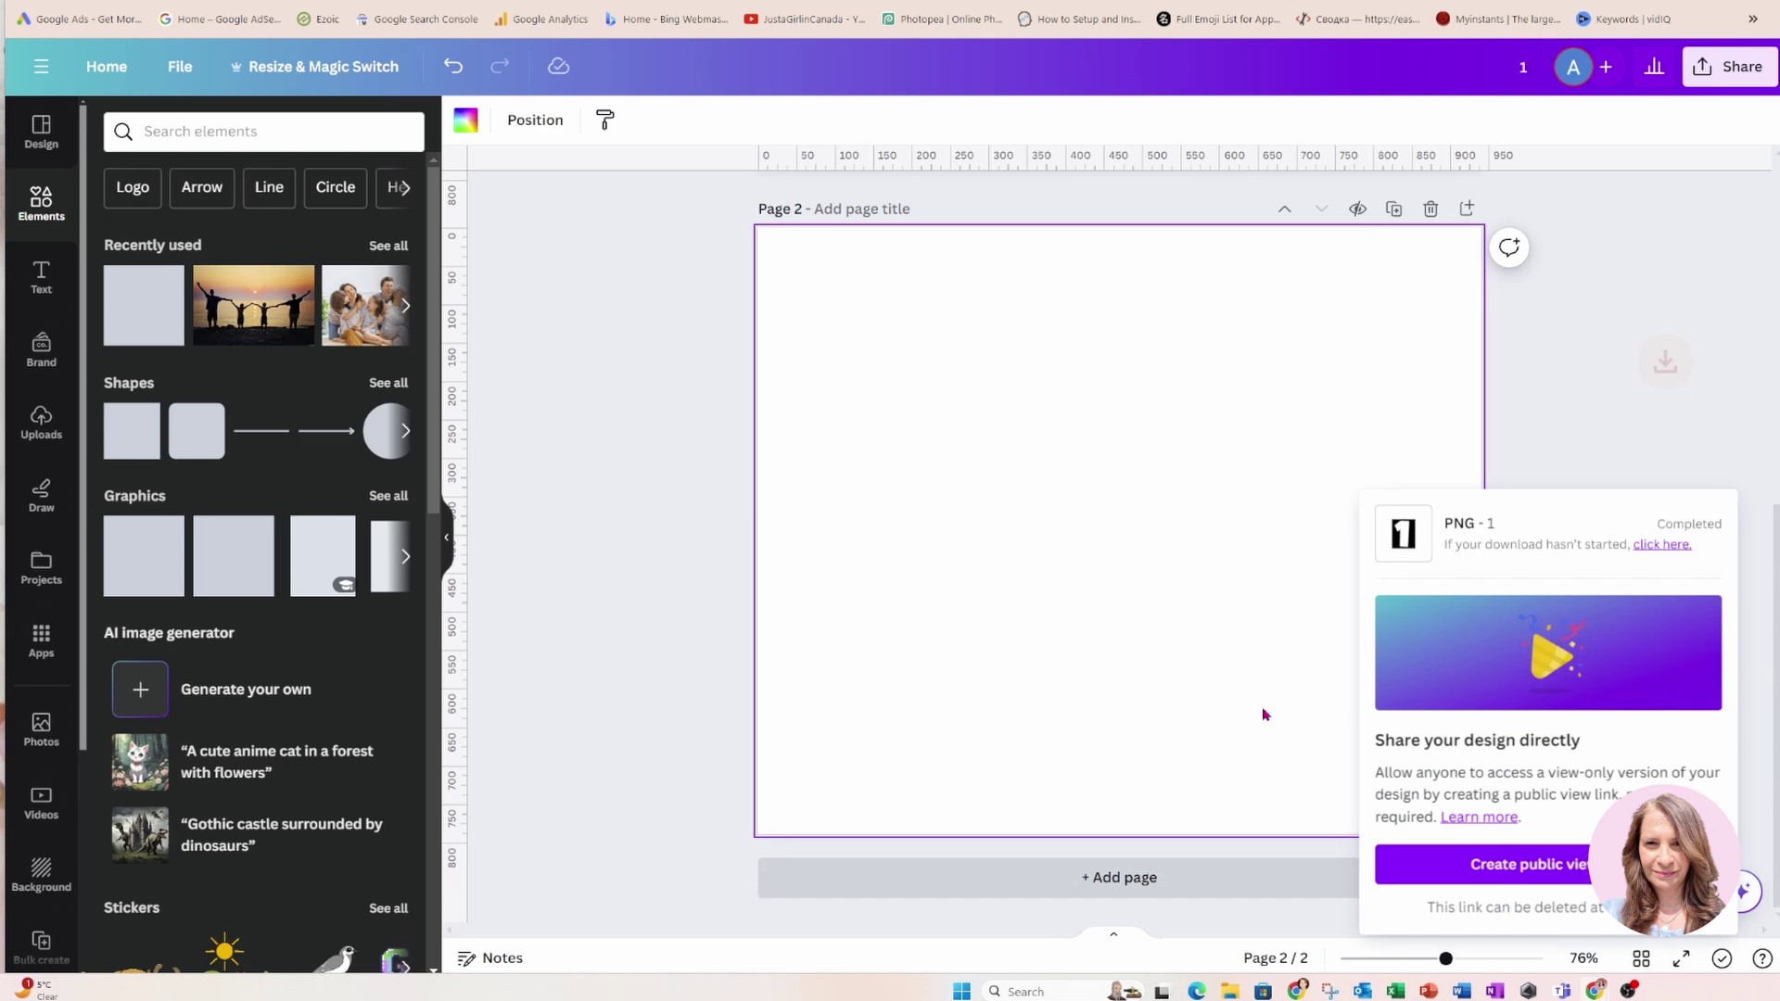
pyautogui.moveTo(1458, 30); pyautogui.dragTo(1180, 509)
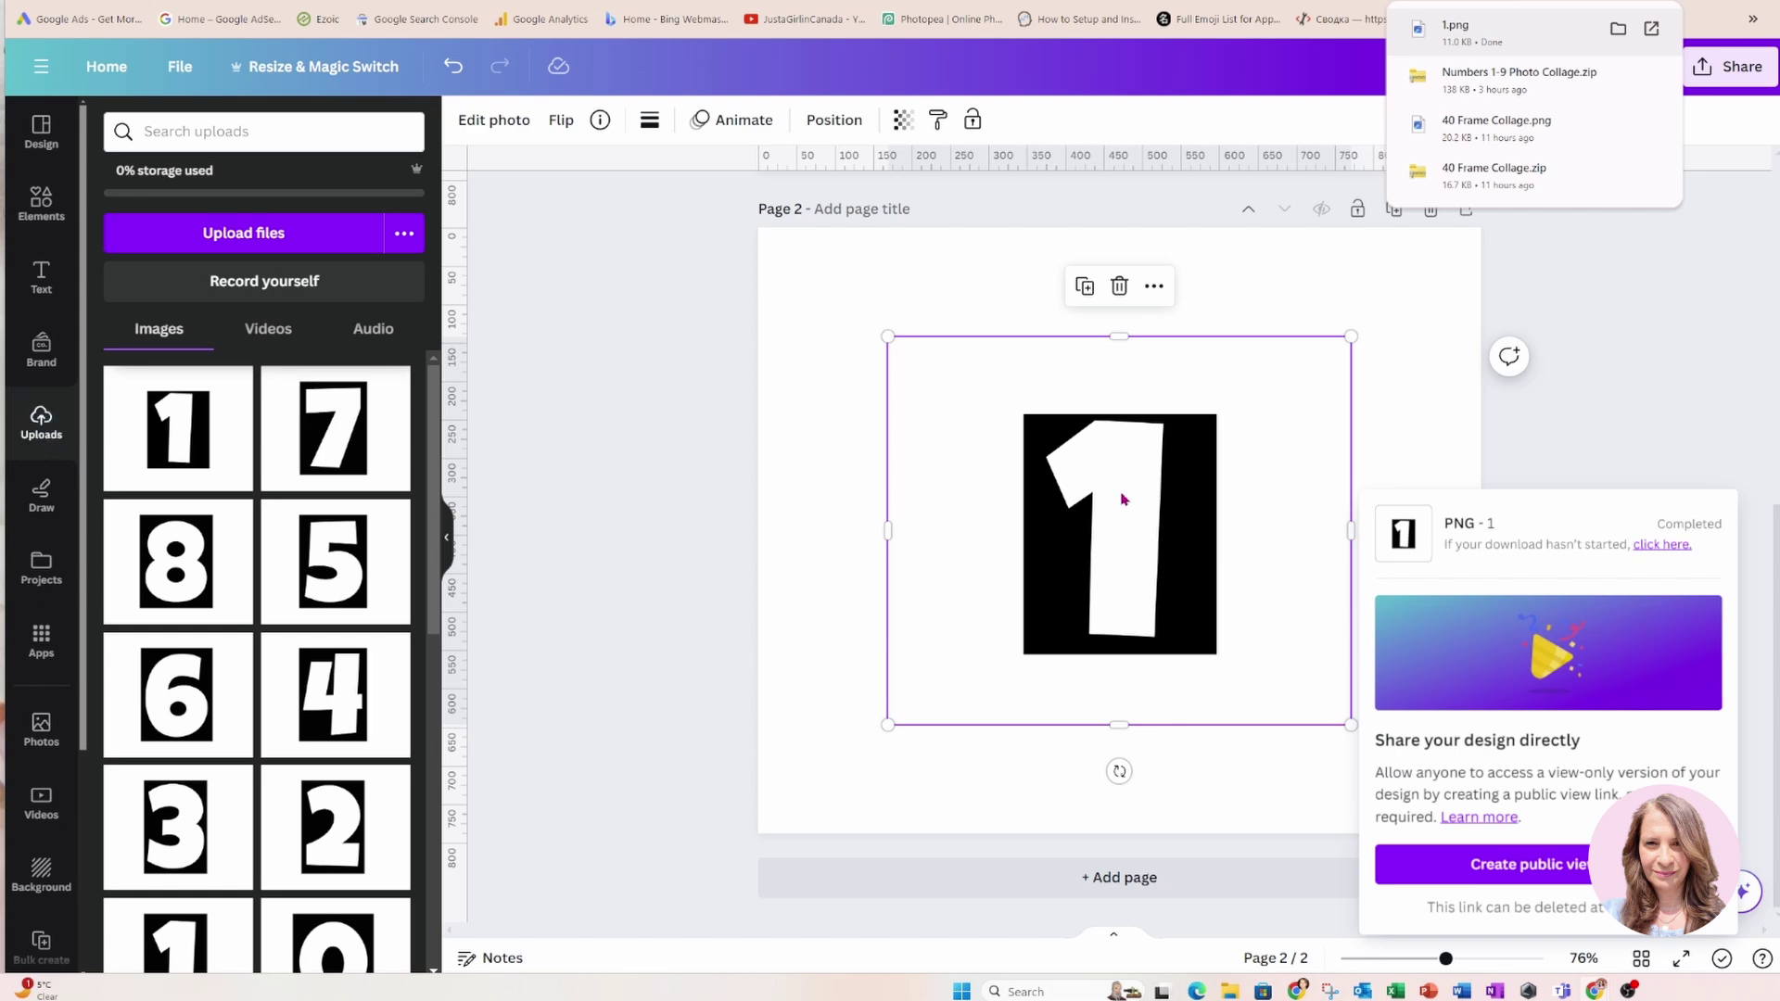
# Remove the 1 image's white background with BG Remover and trim its left and right edges
pyautogui.click(484, 125)
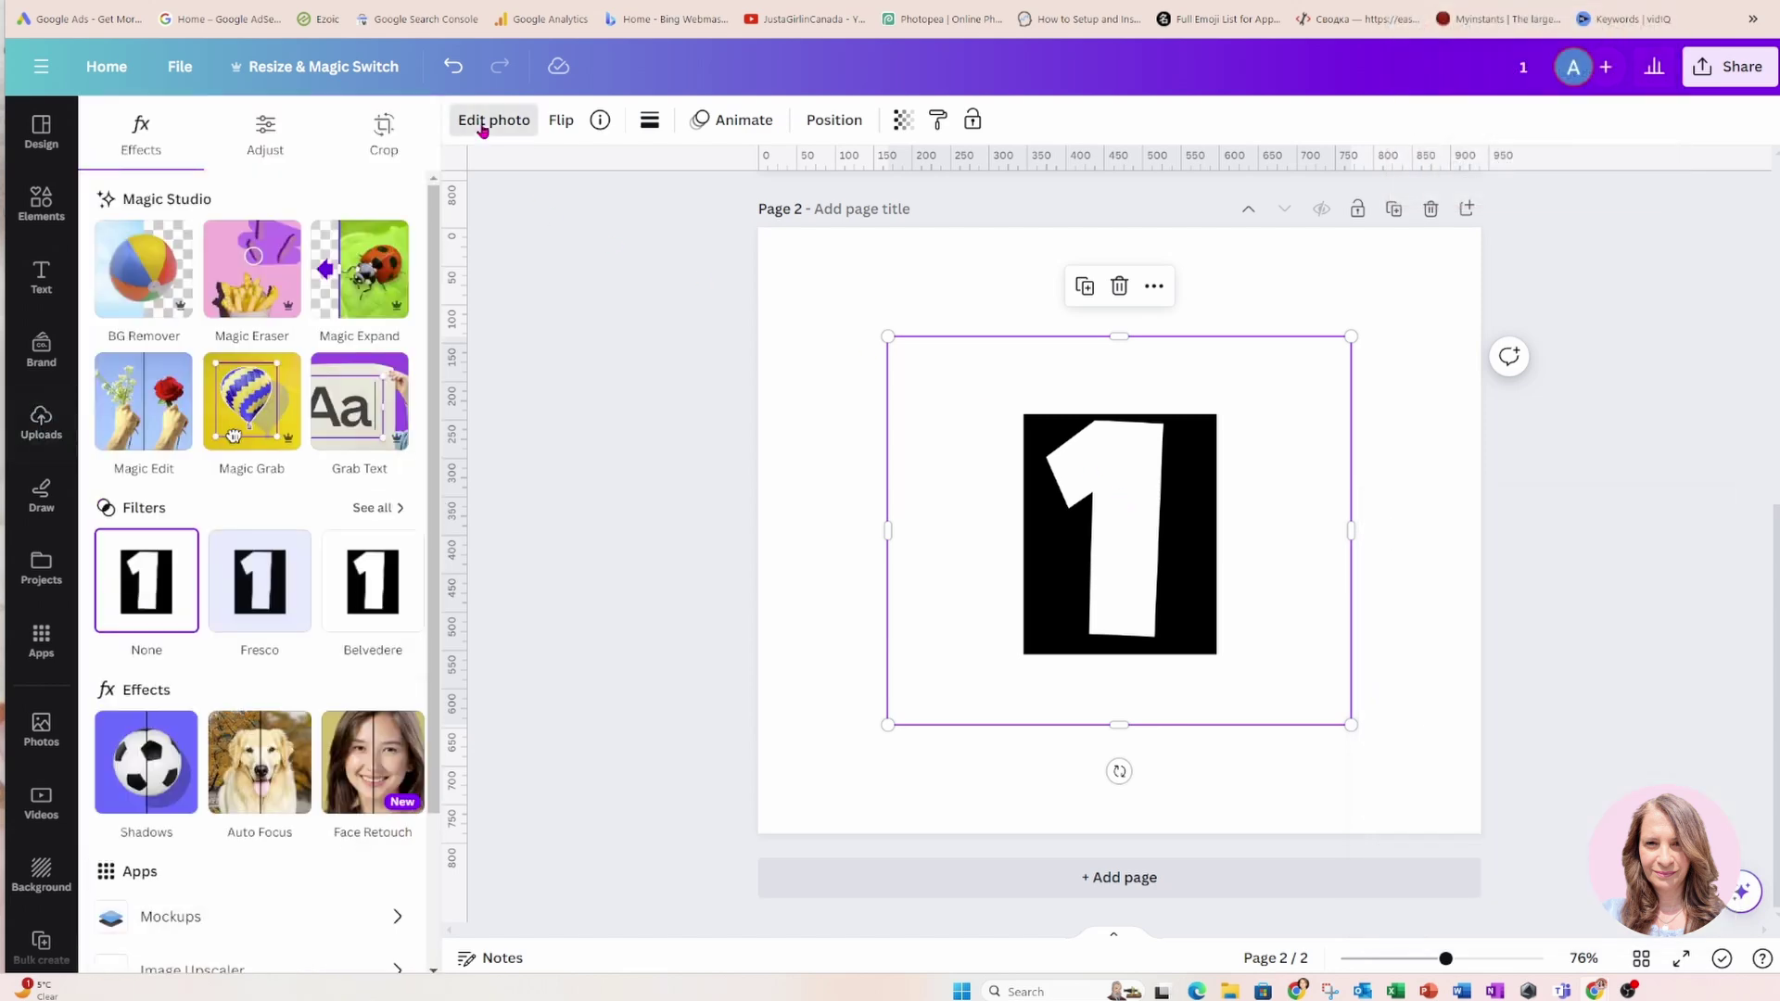
pyautogui.click(136, 280)
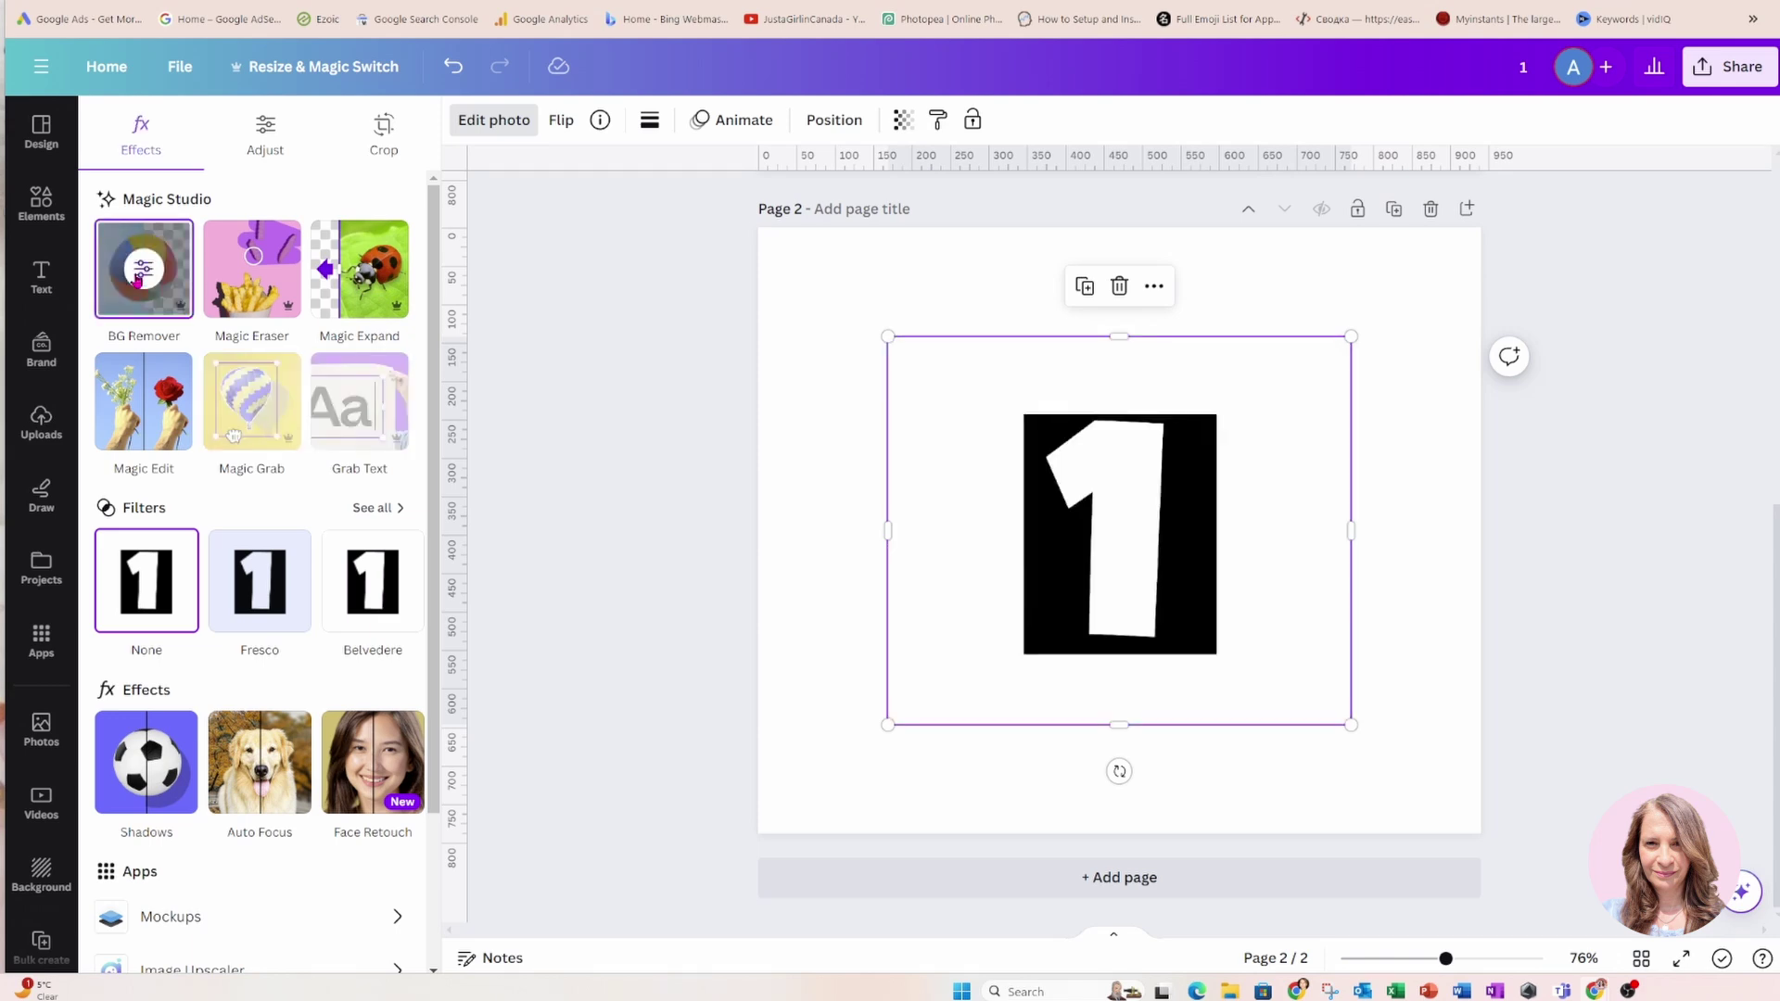
pyautogui.click(141, 270)
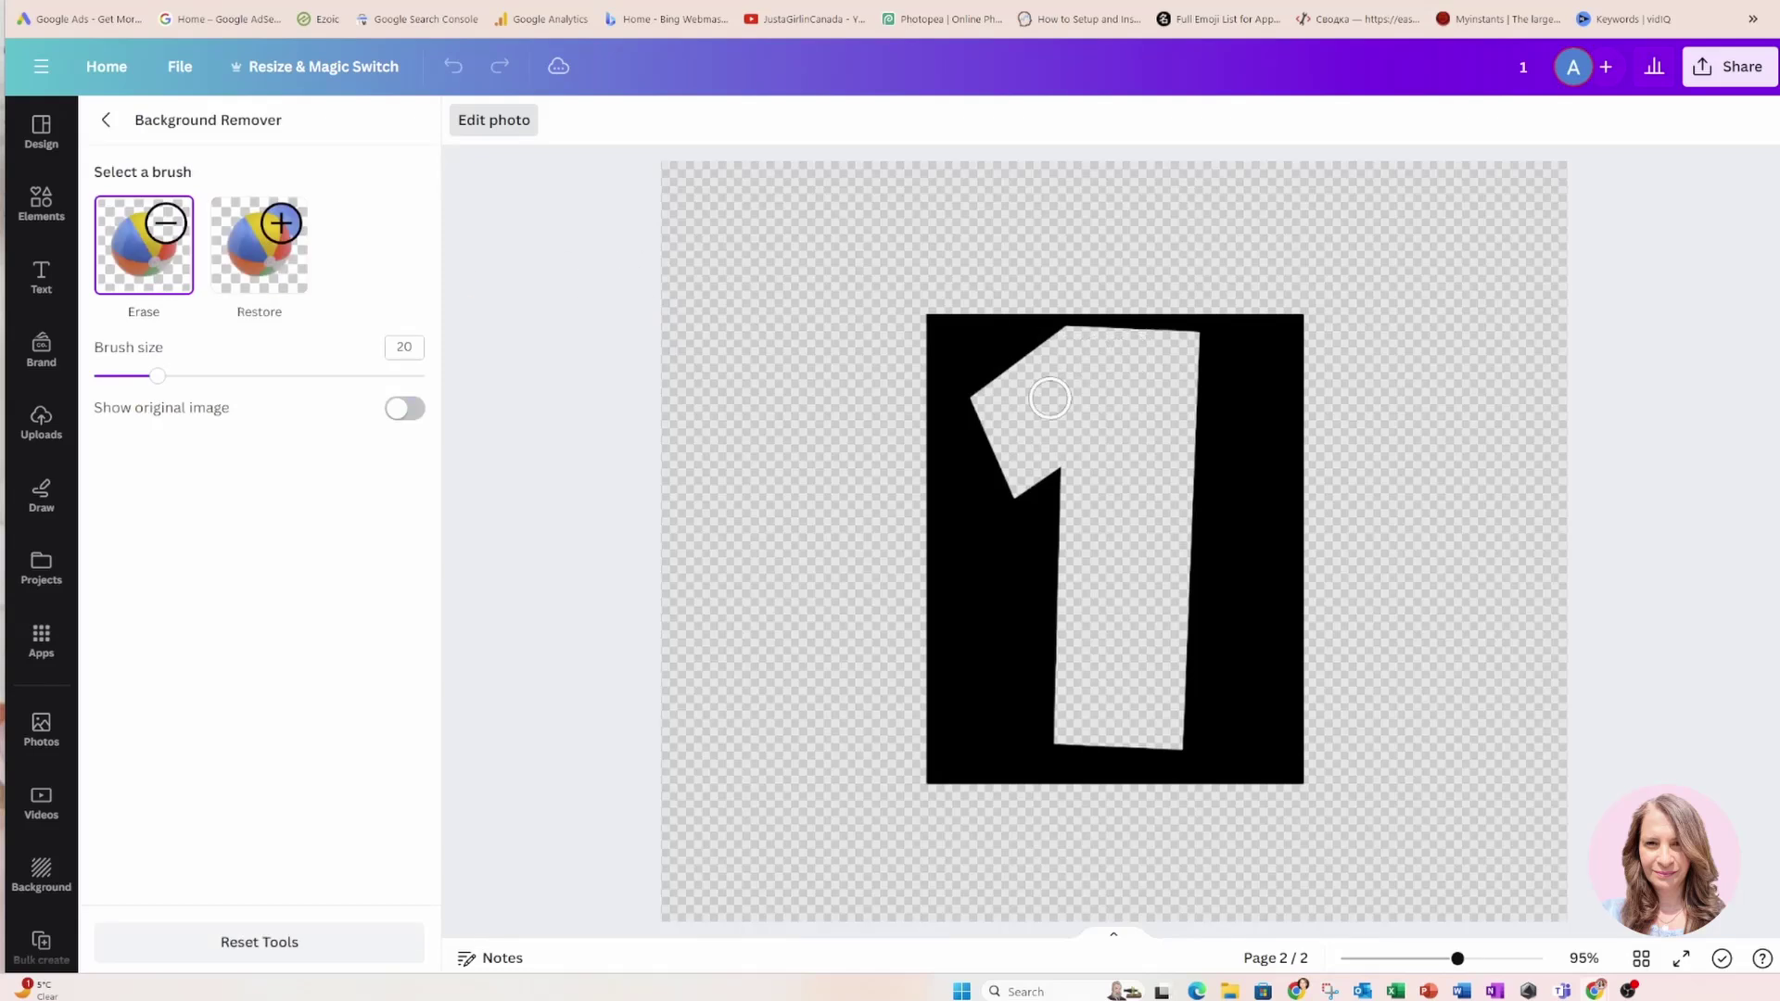
pyautogui.click(107, 120)
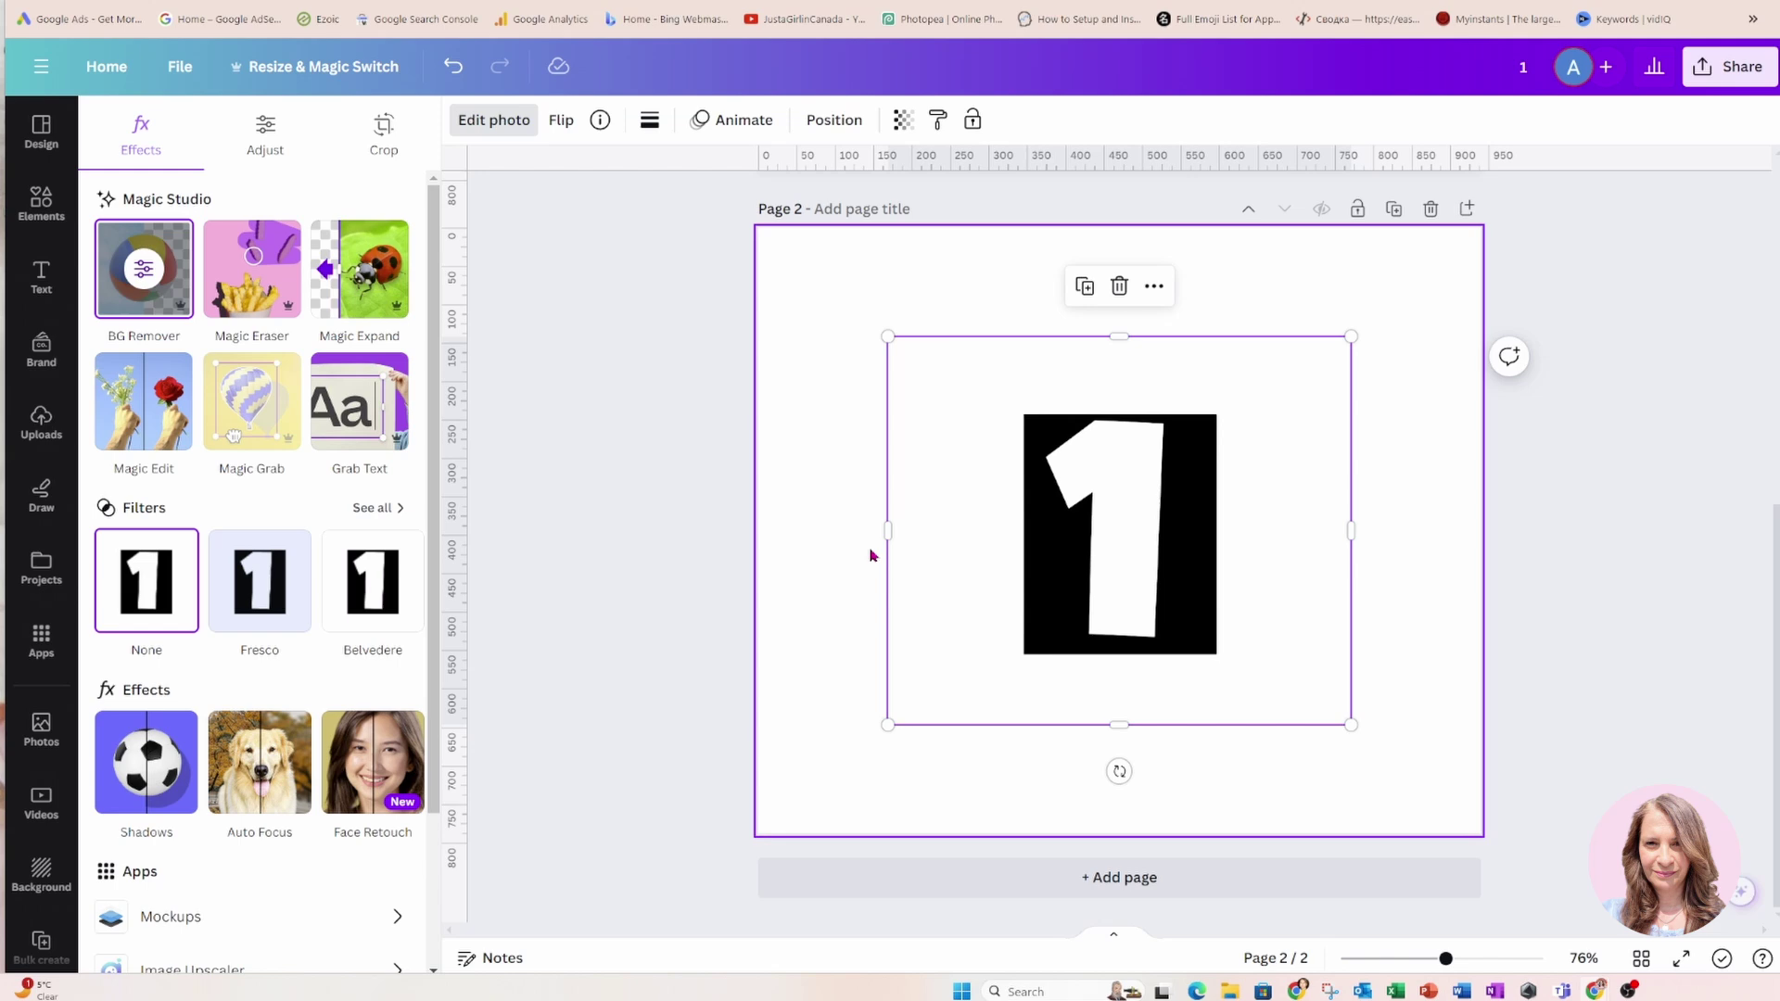
pyautogui.moveTo(887, 530); pyautogui.dragTo(964, 531)
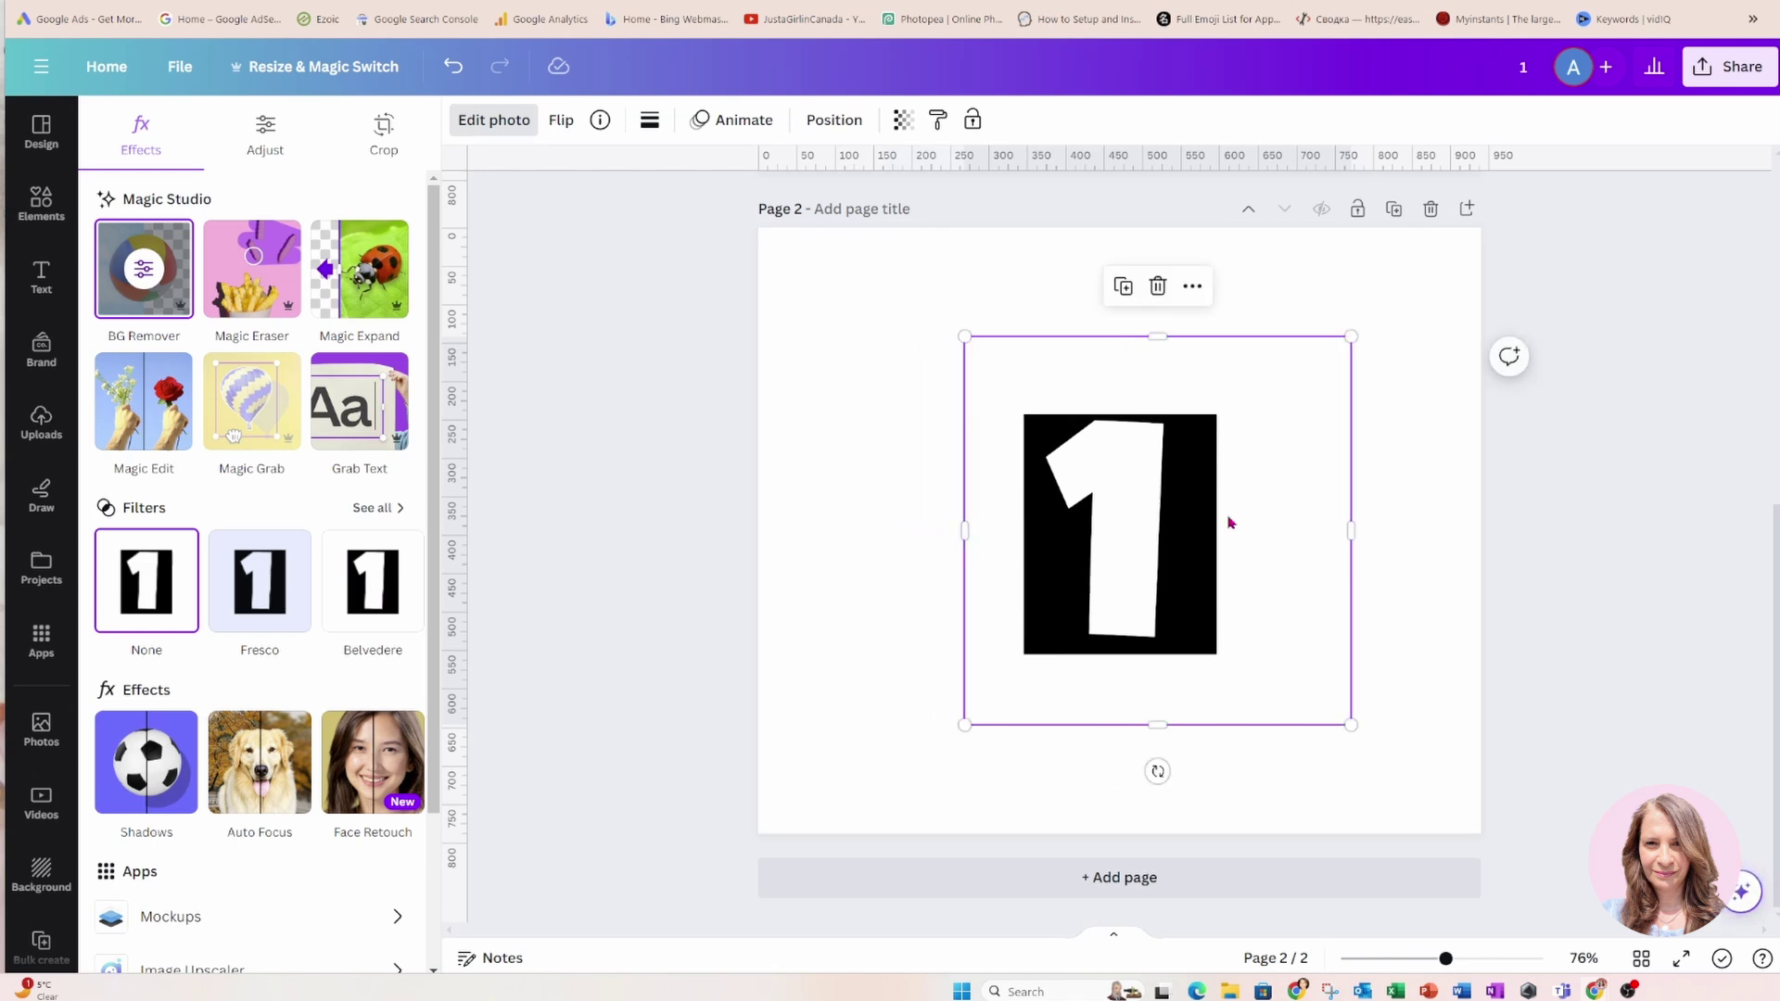
pyautogui.moveTo(1347, 531); pyautogui.dragTo(1280, 531)
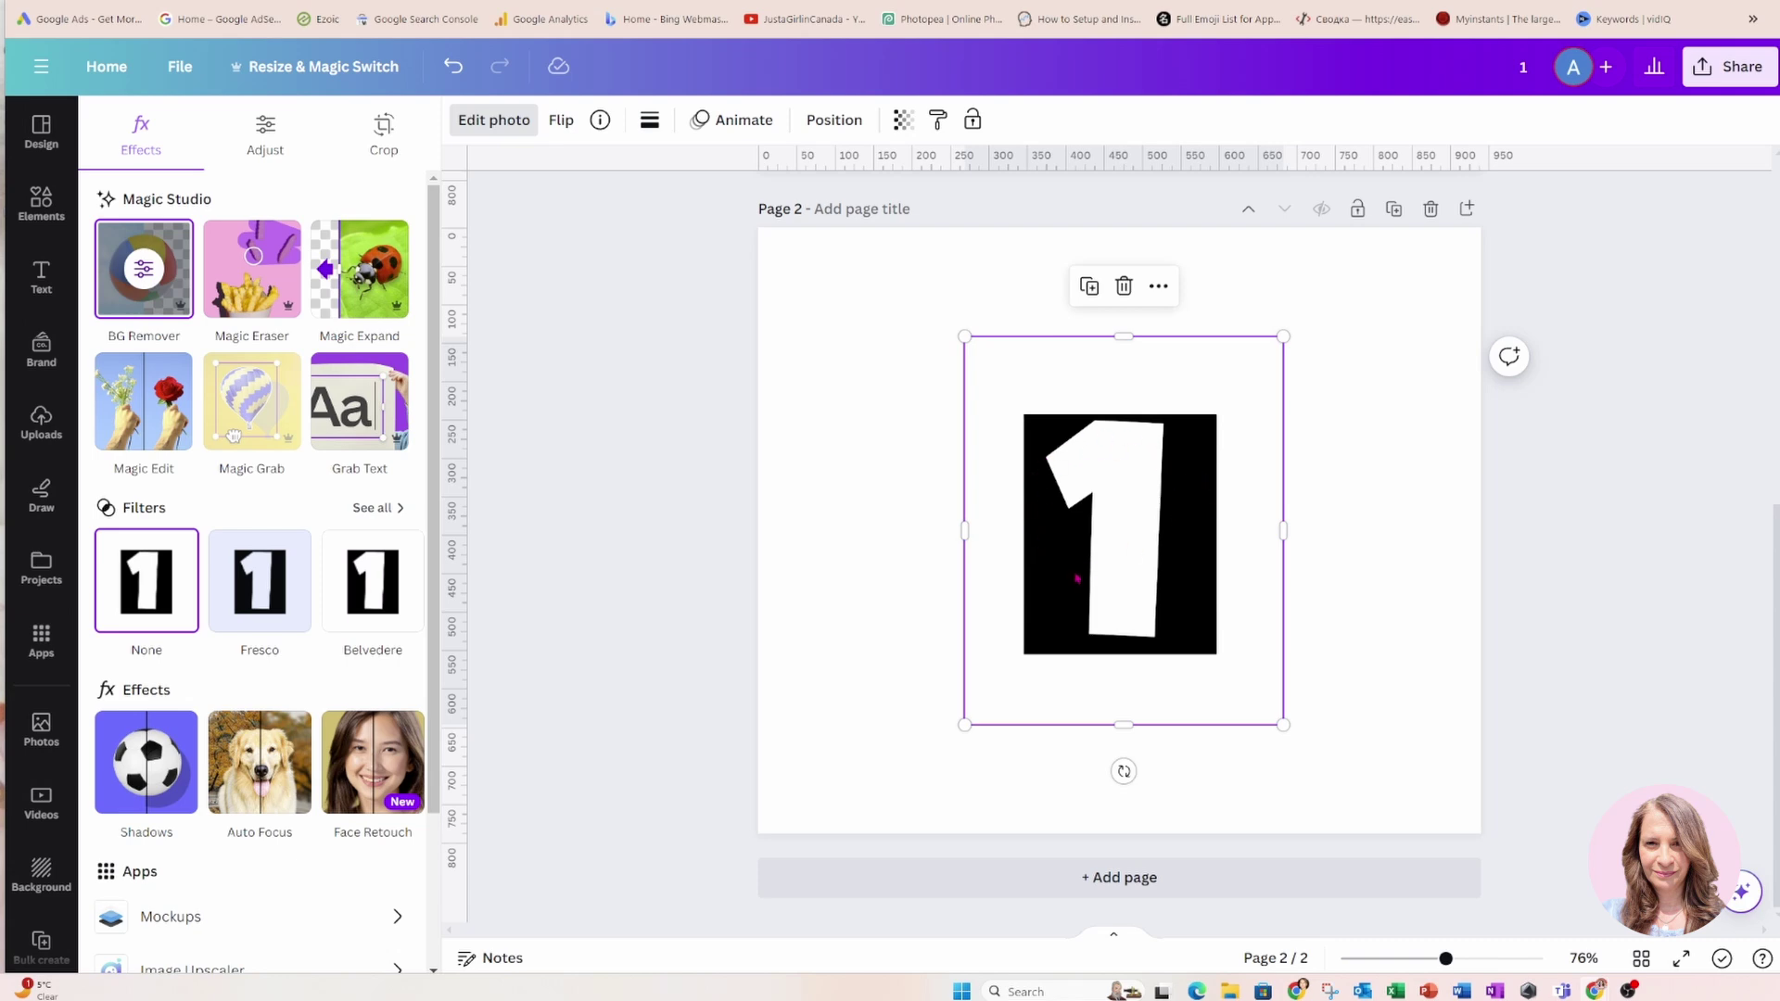
# Apply a custom Duotone to the 1 image: Shadows #F8F8F8, Highlights #FFFCFC
pyautogui.click(396, 773)
pyautogui.click(357, 762)
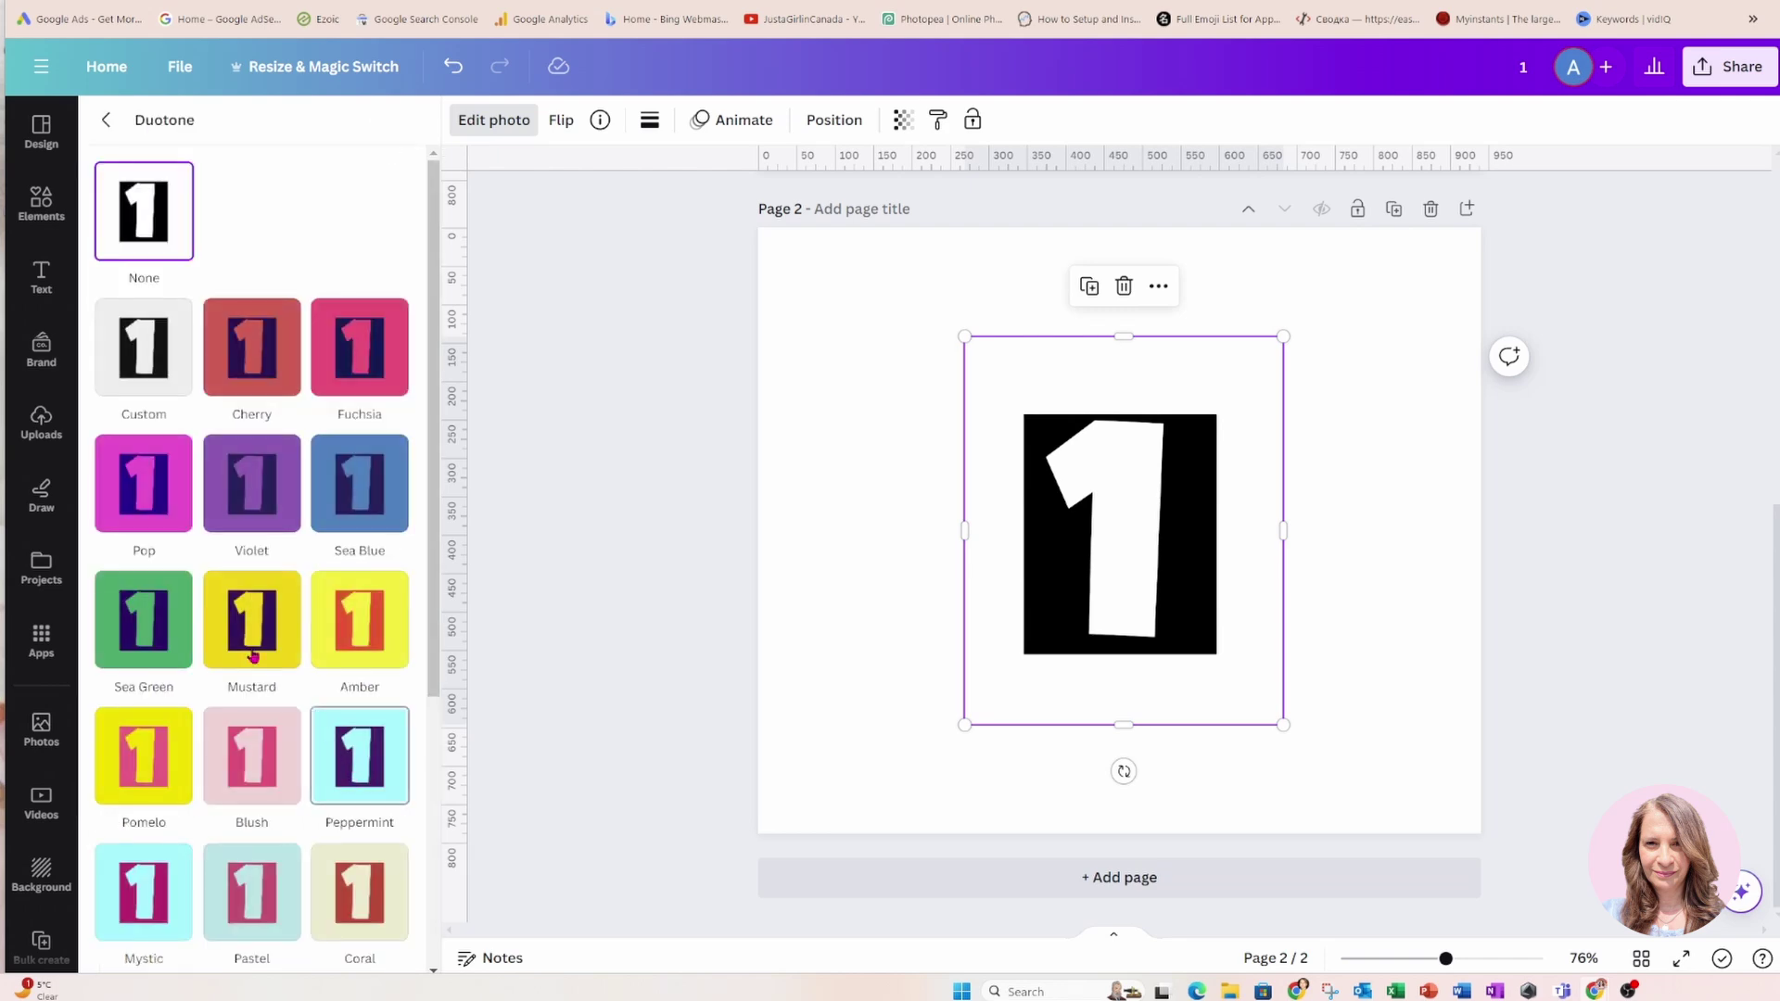
pyautogui.click(153, 384)
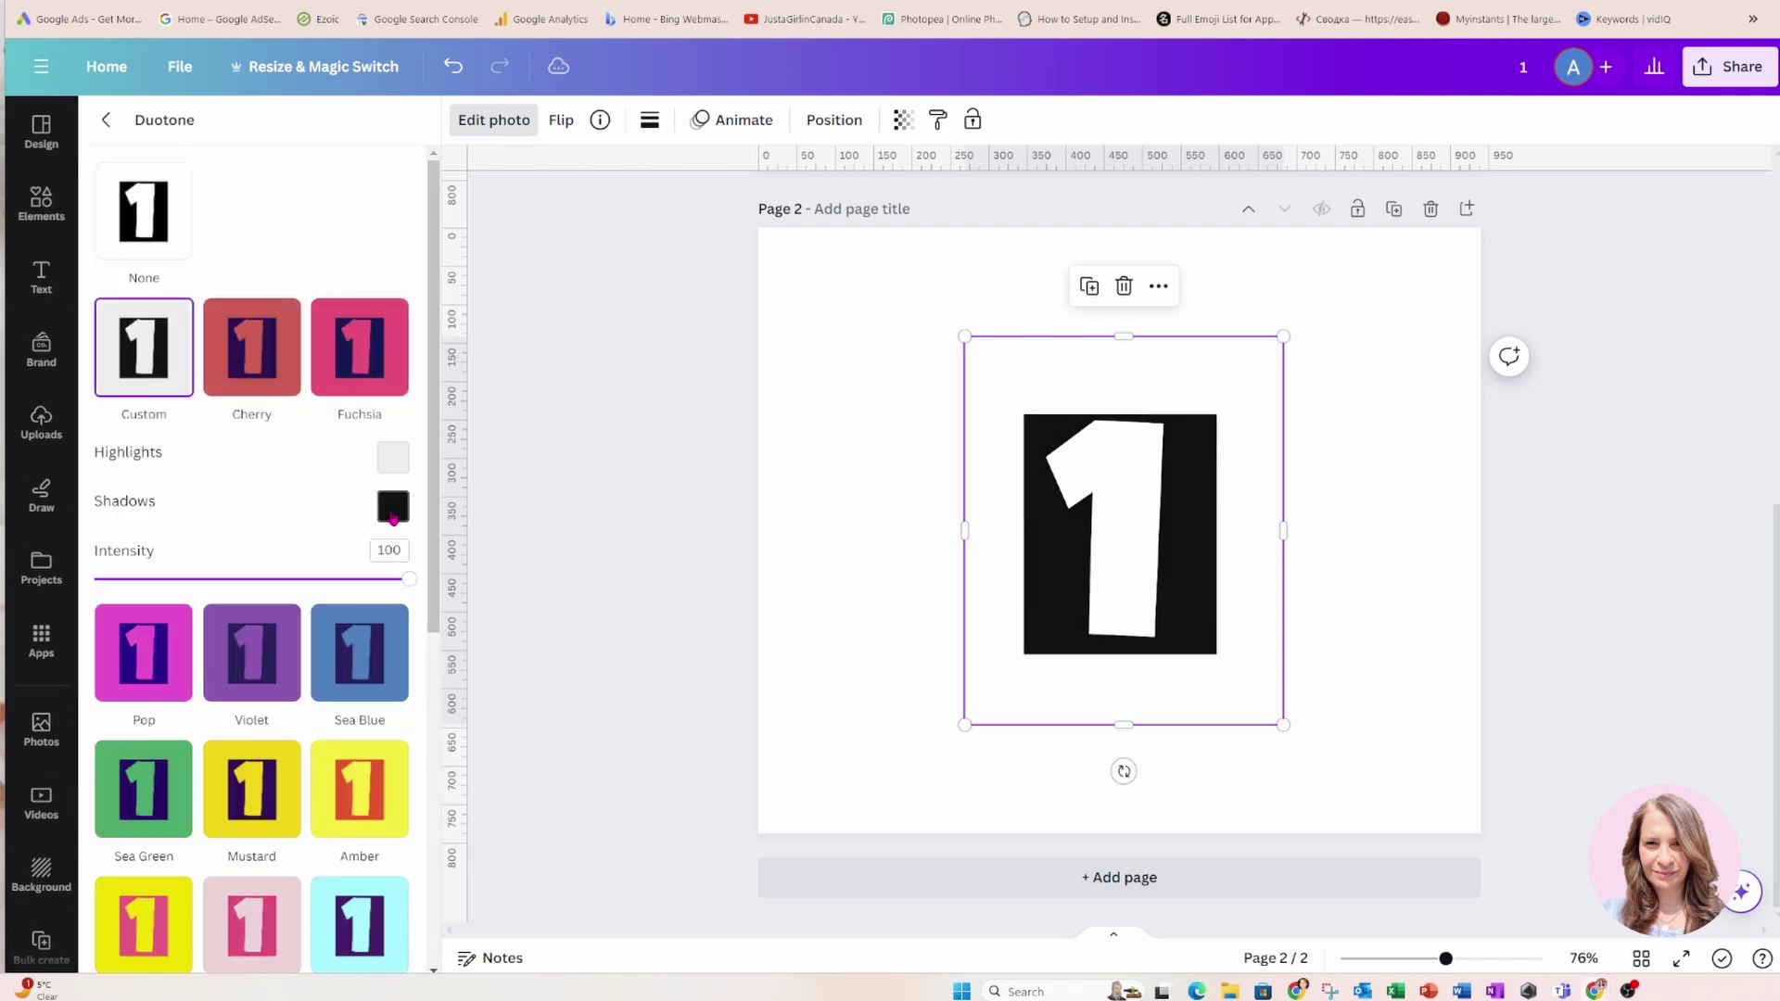
pyautogui.click(393, 511)
pyautogui.moveTo(398, 652); pyautogui.dragTo(383, 555)
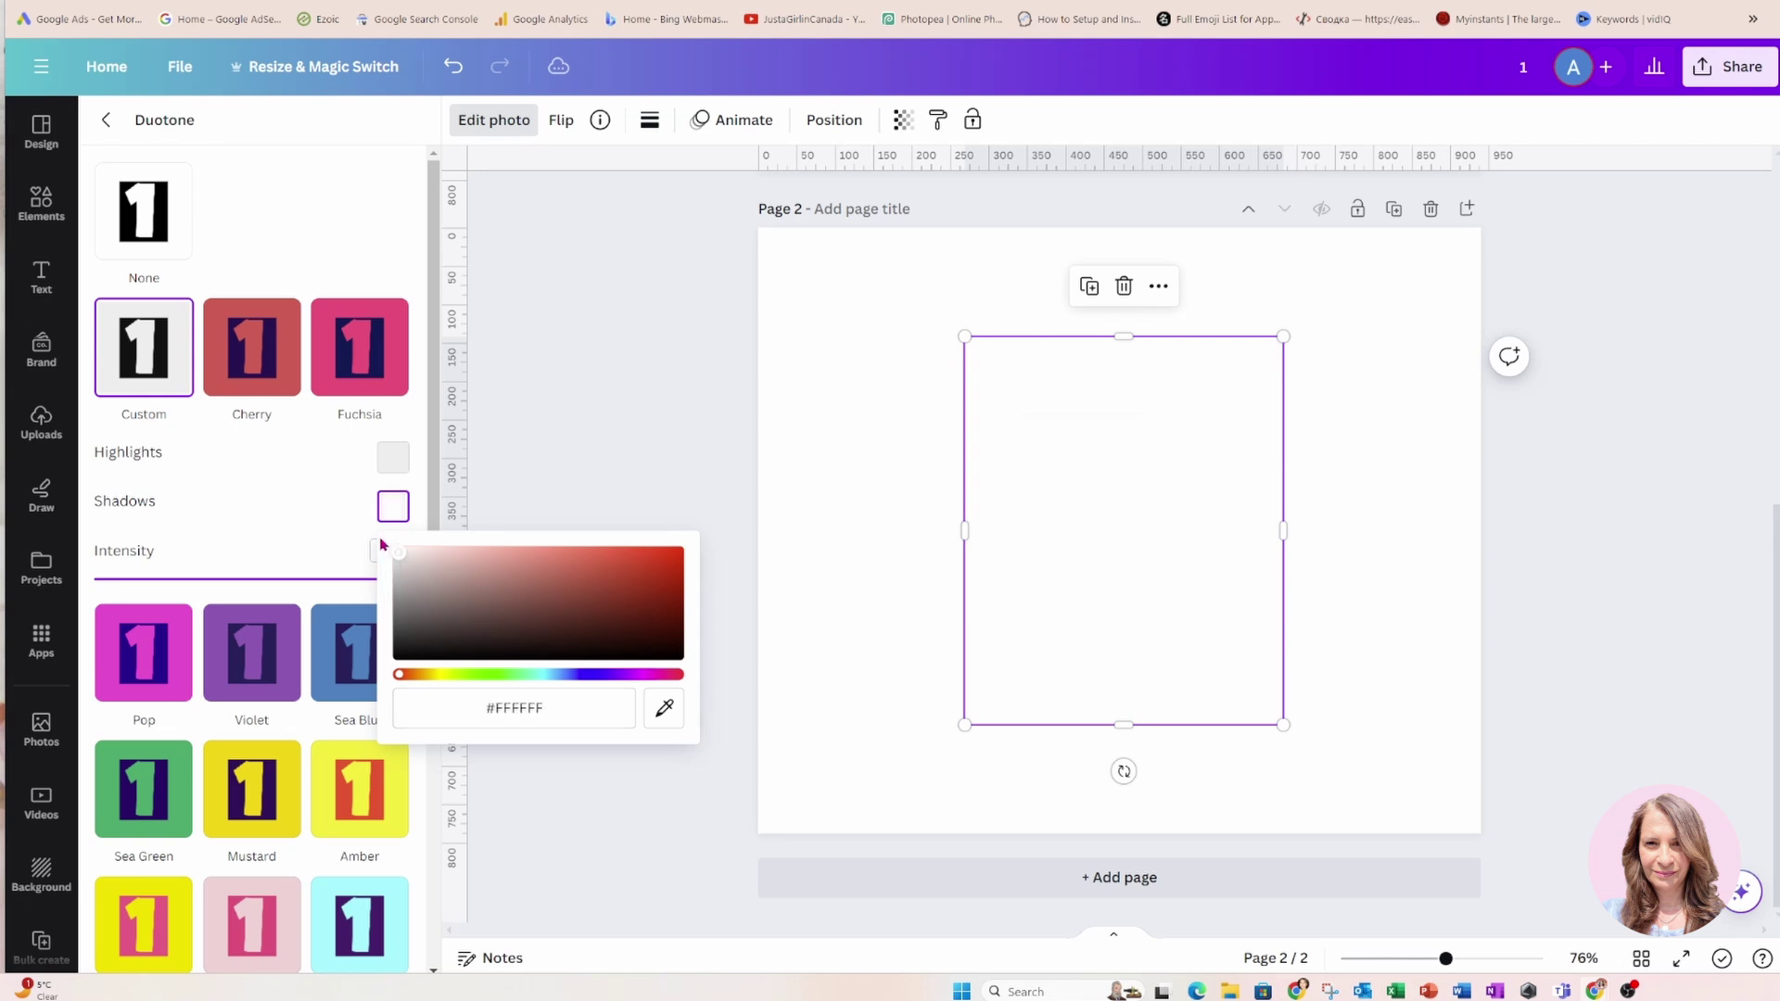
pyautogui.click(393, 466)
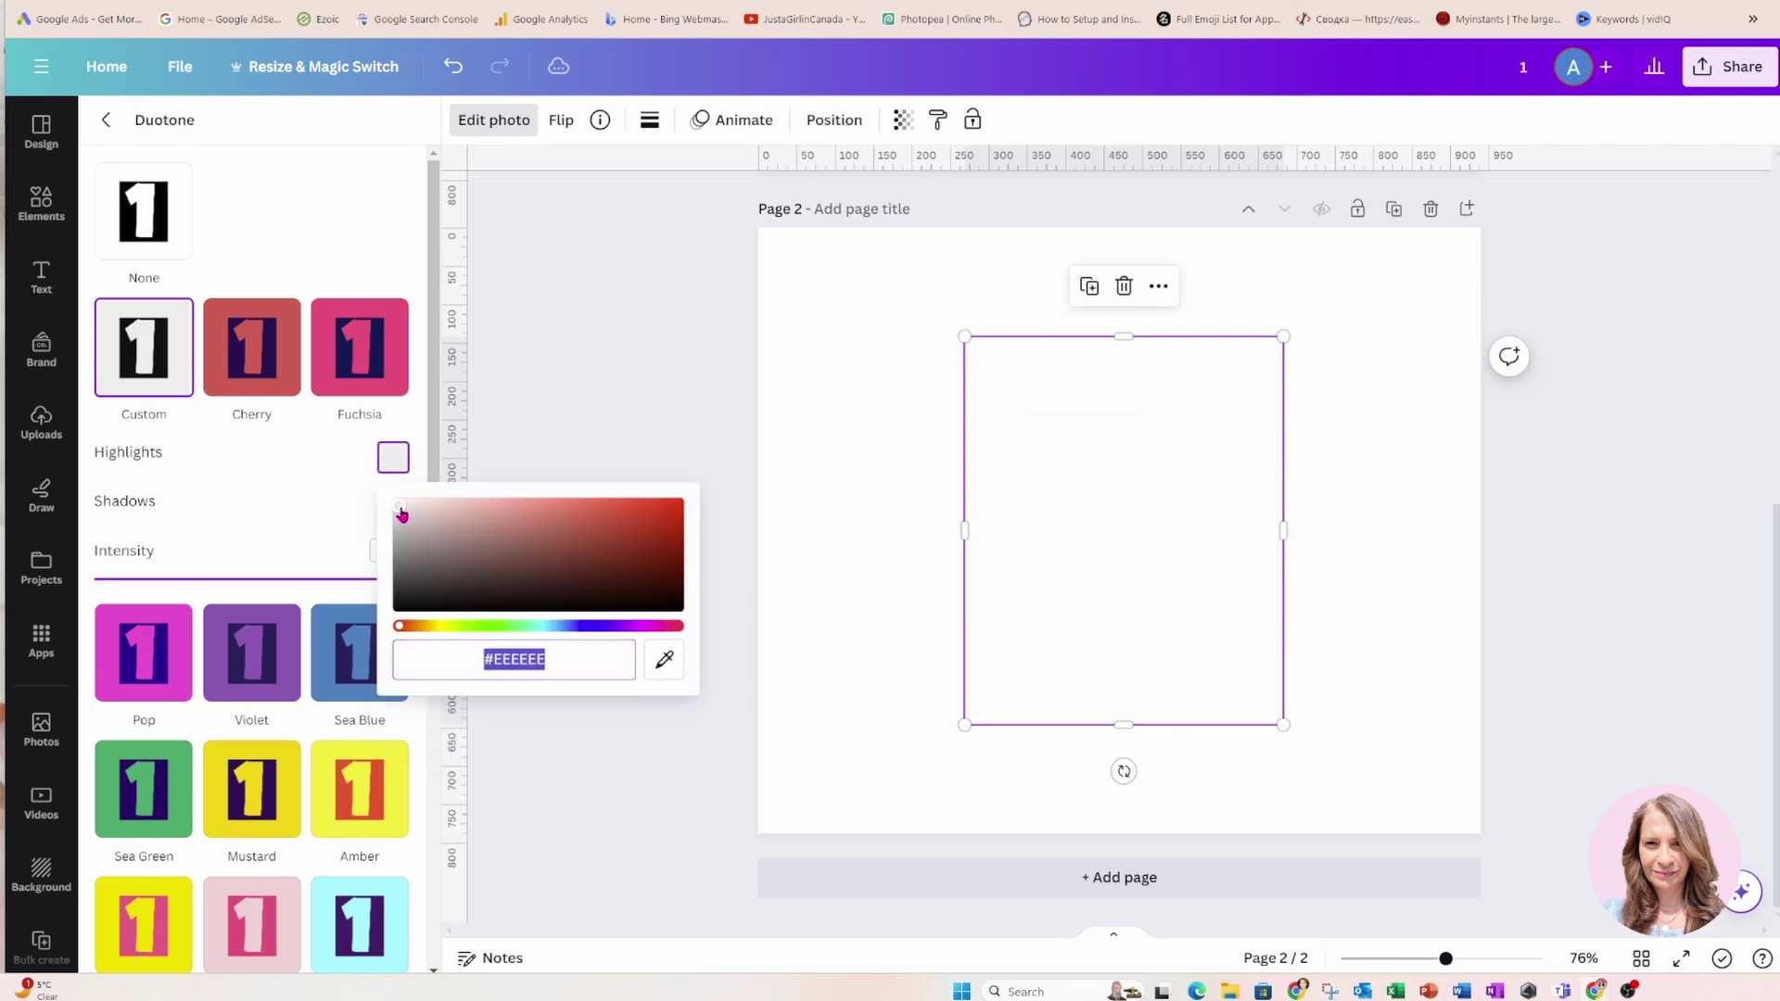
pyautogui.moveTo(402, 512); pyautogui.dragTo(399, 498)
pyautogui.click(331, 456)
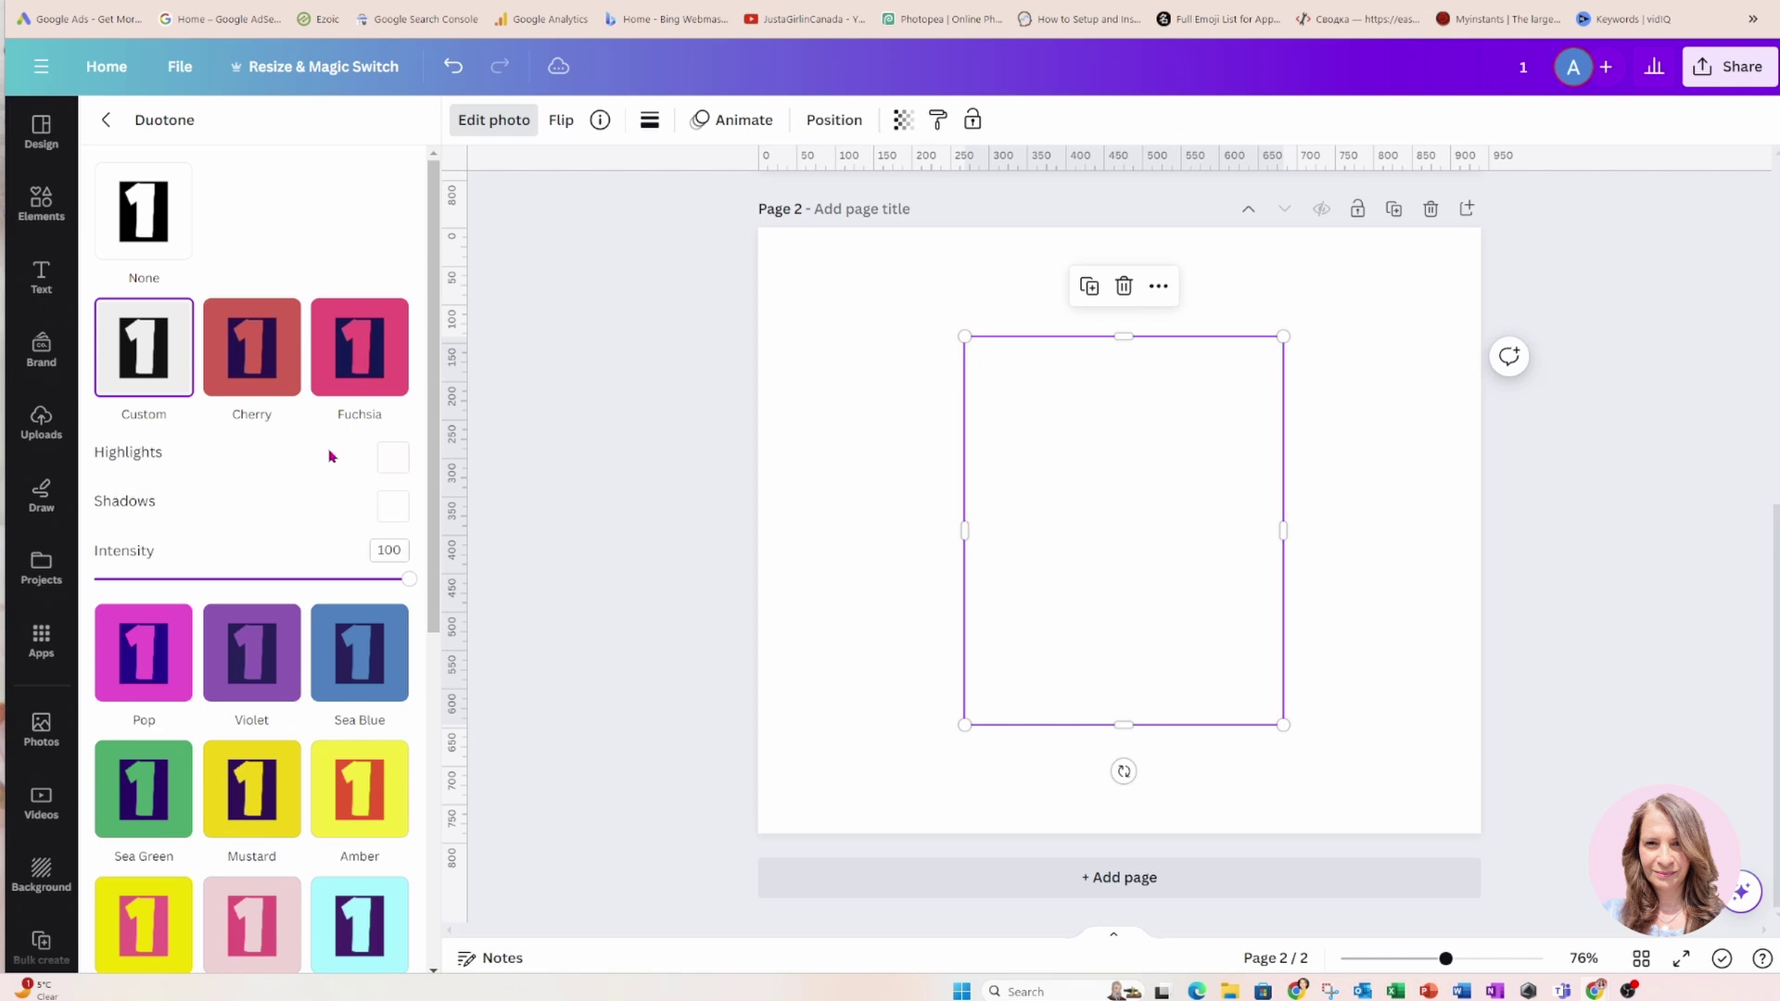
pyautogui.click(775, 259)
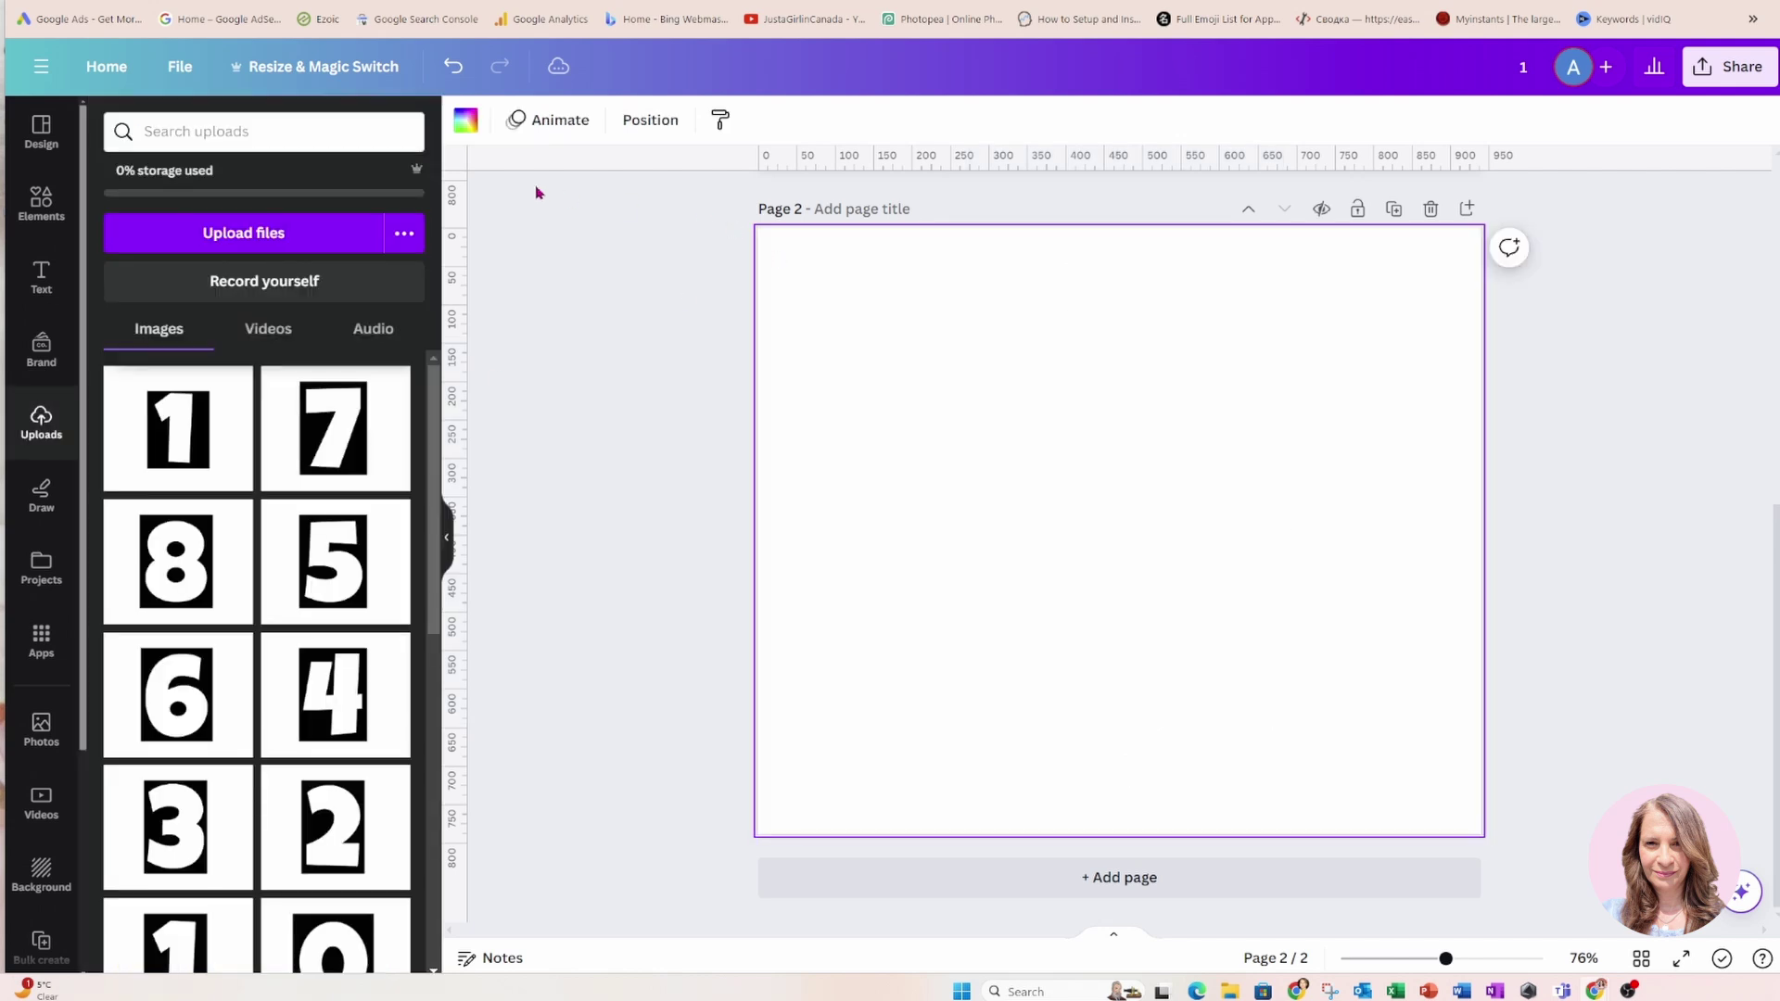
# Make the page background magenta and crop the image's four edges to the white block
pyautogui.click(466, 125)
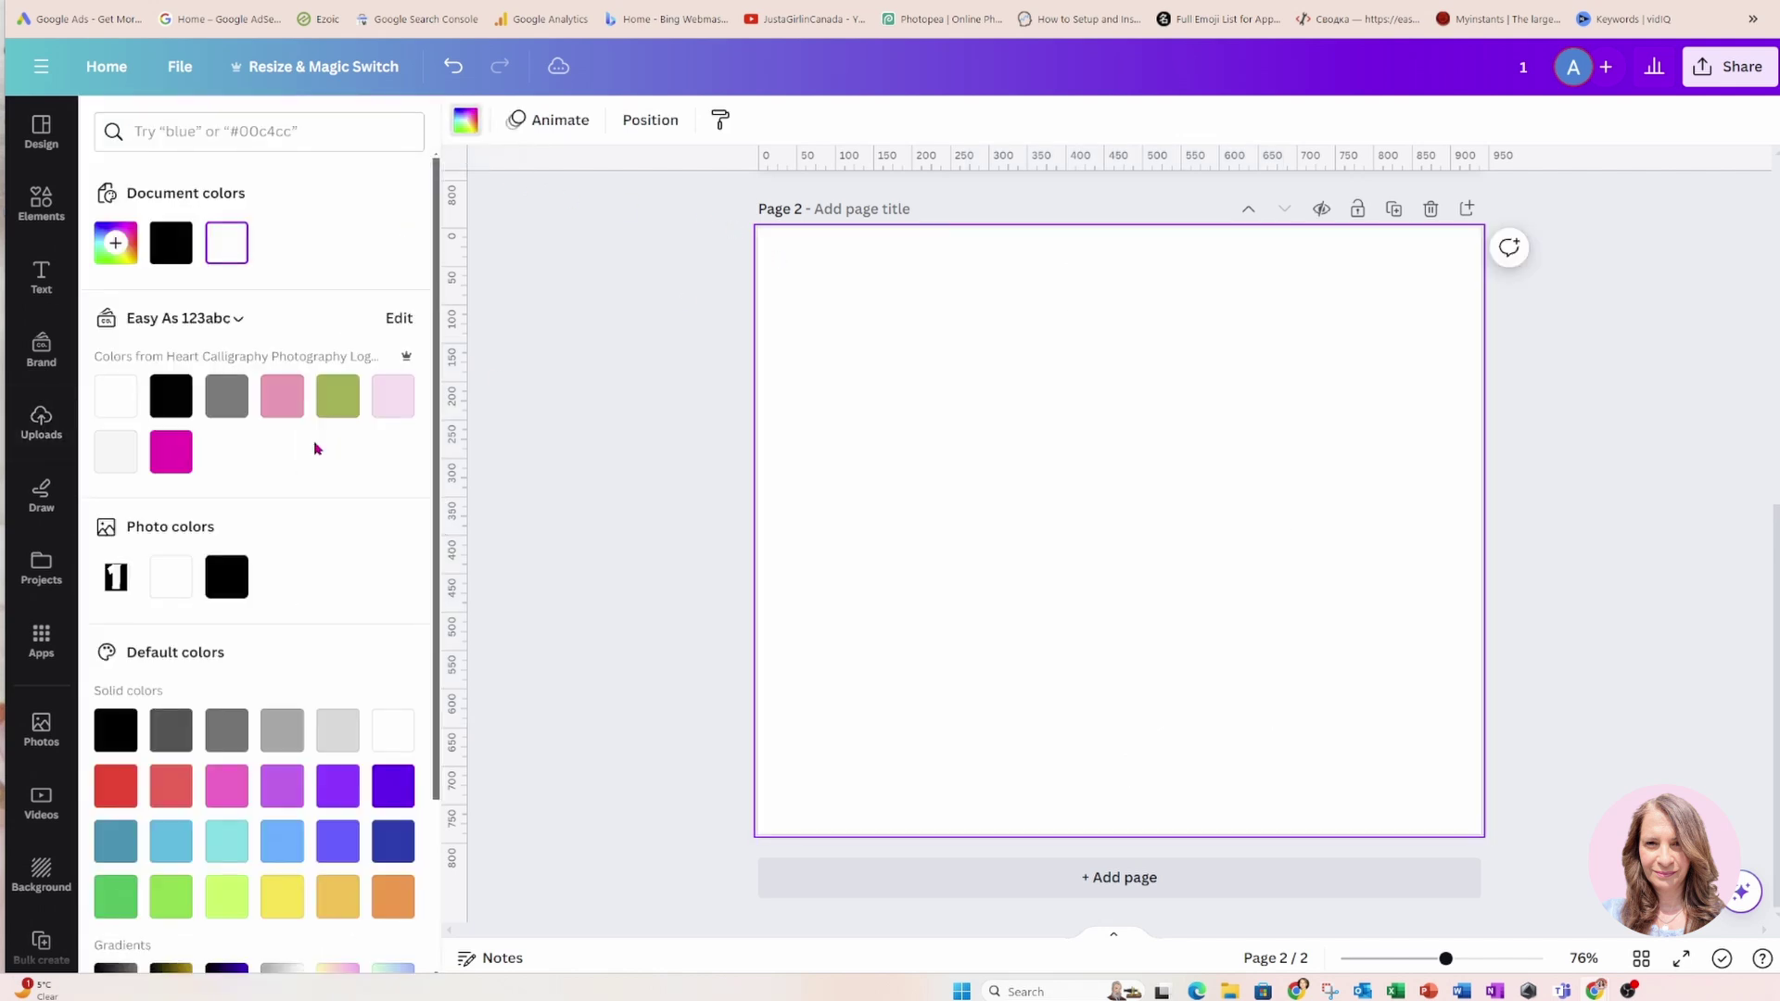
pyautogui.click(172, 451)
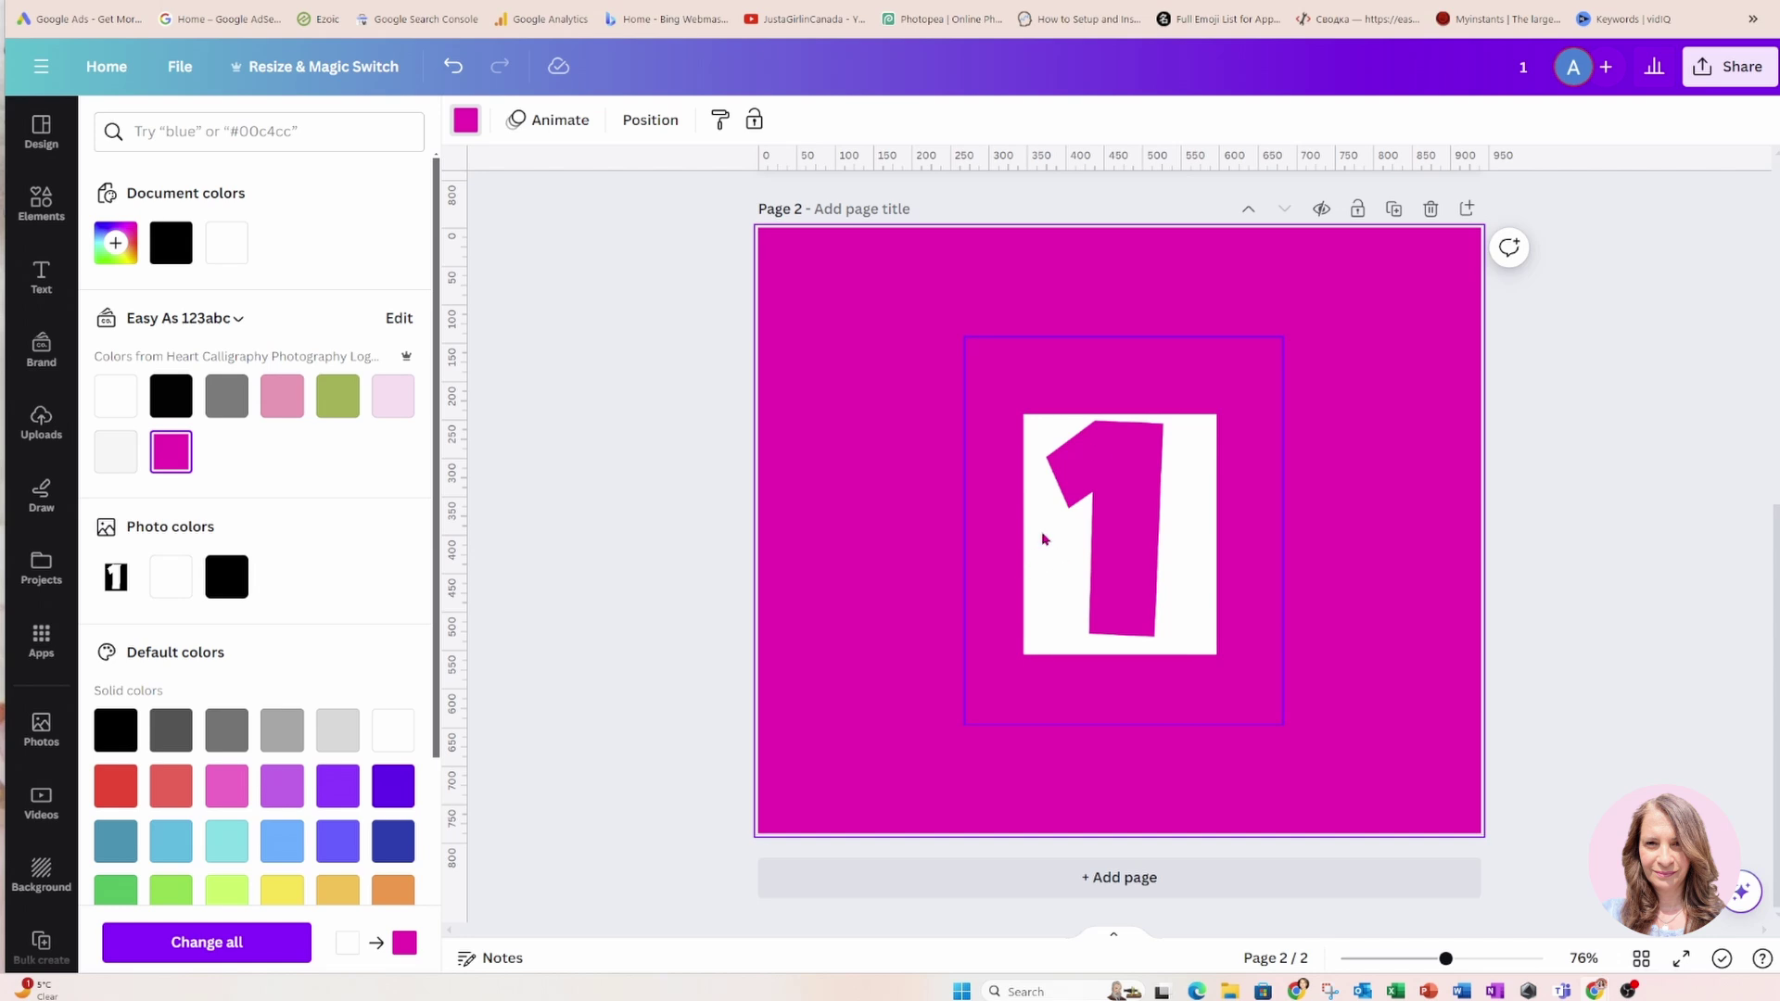
pyautogui.click(1053, 509)
pyautogui.moveTo(1124, 343); pyautogui.dragTo(1128, 400)
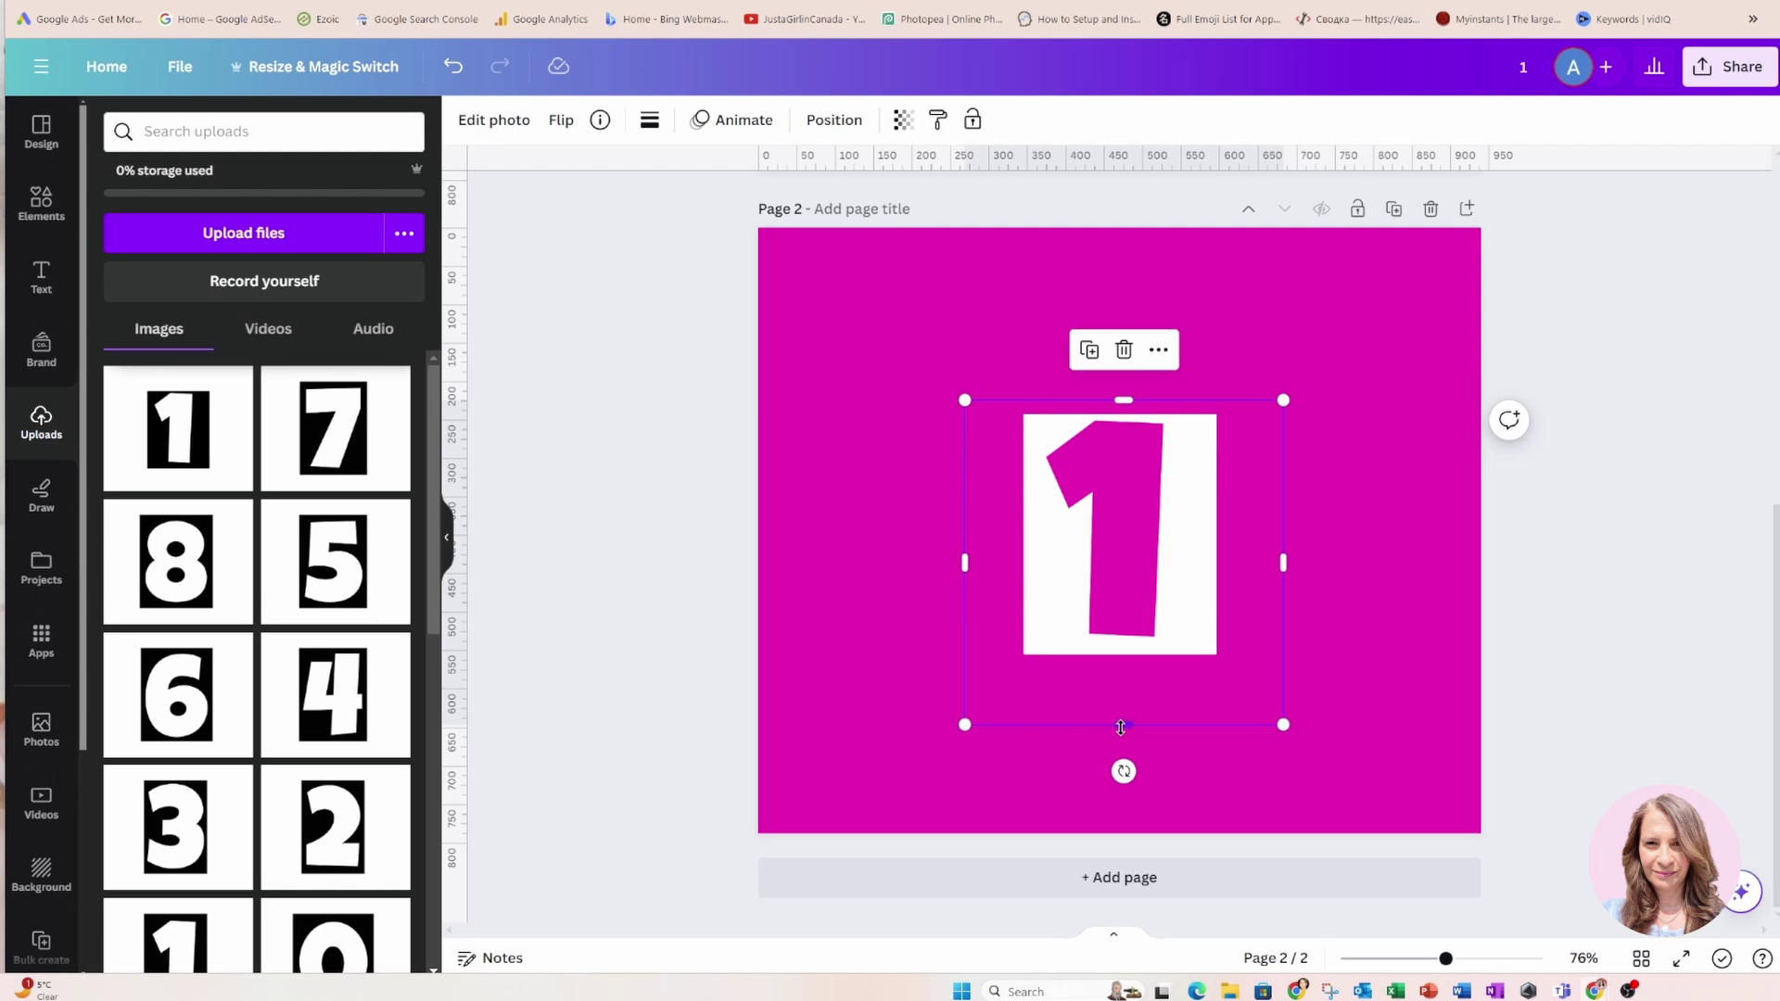
pyautogui.moveTo(1121, 727); pyautogui.dragTo(1121, 663)
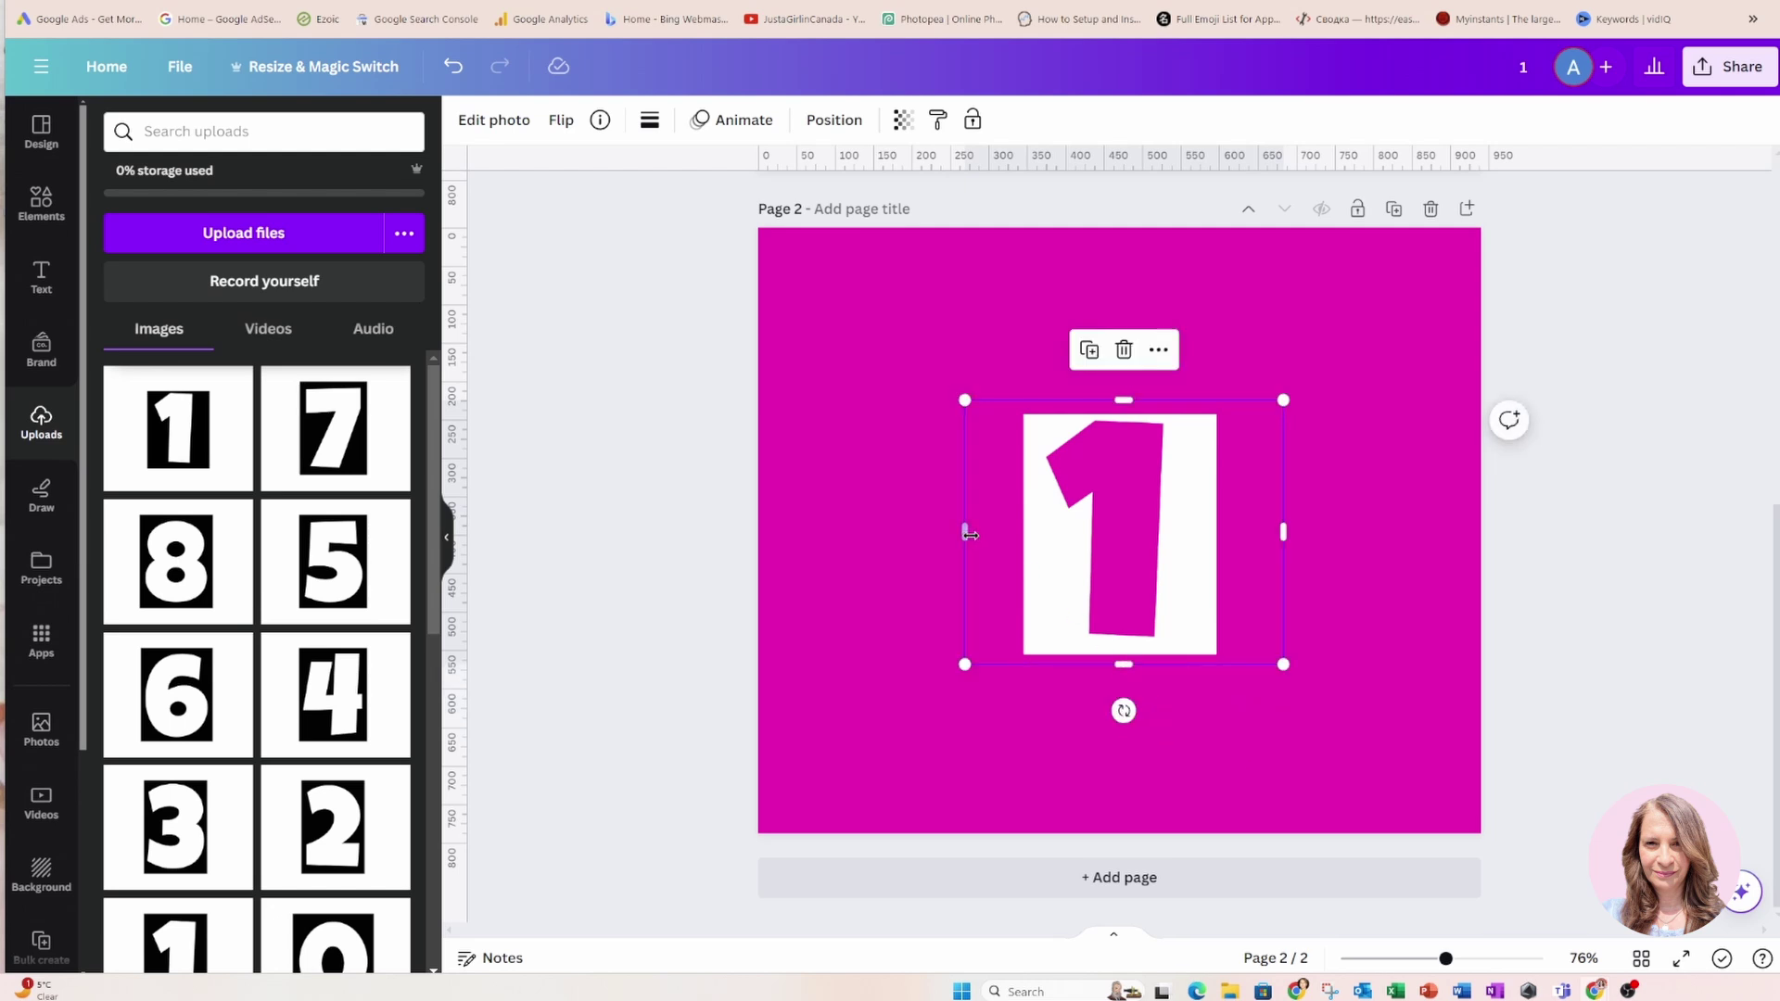
pyautogui.moveTo(970, 534); pyautogui.dragTo(1010, 534)
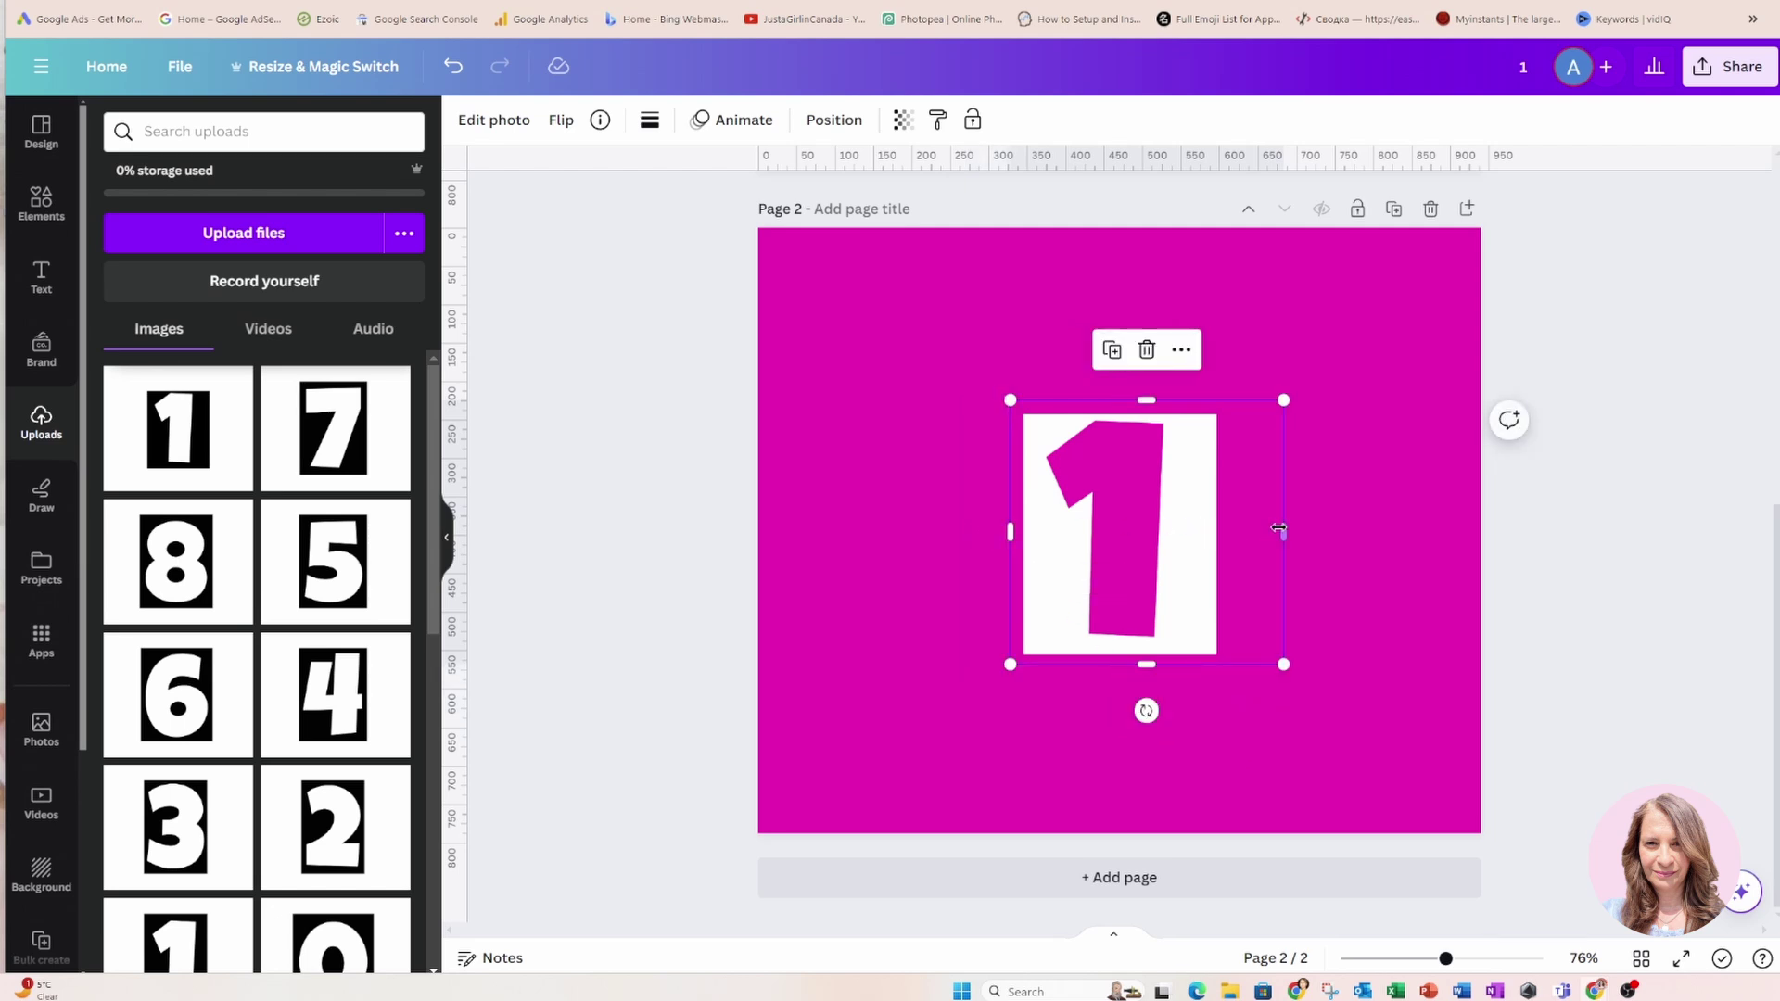
pyautogui.moveTo(1279, 528); pyautogui.dragTo(1228, 532)
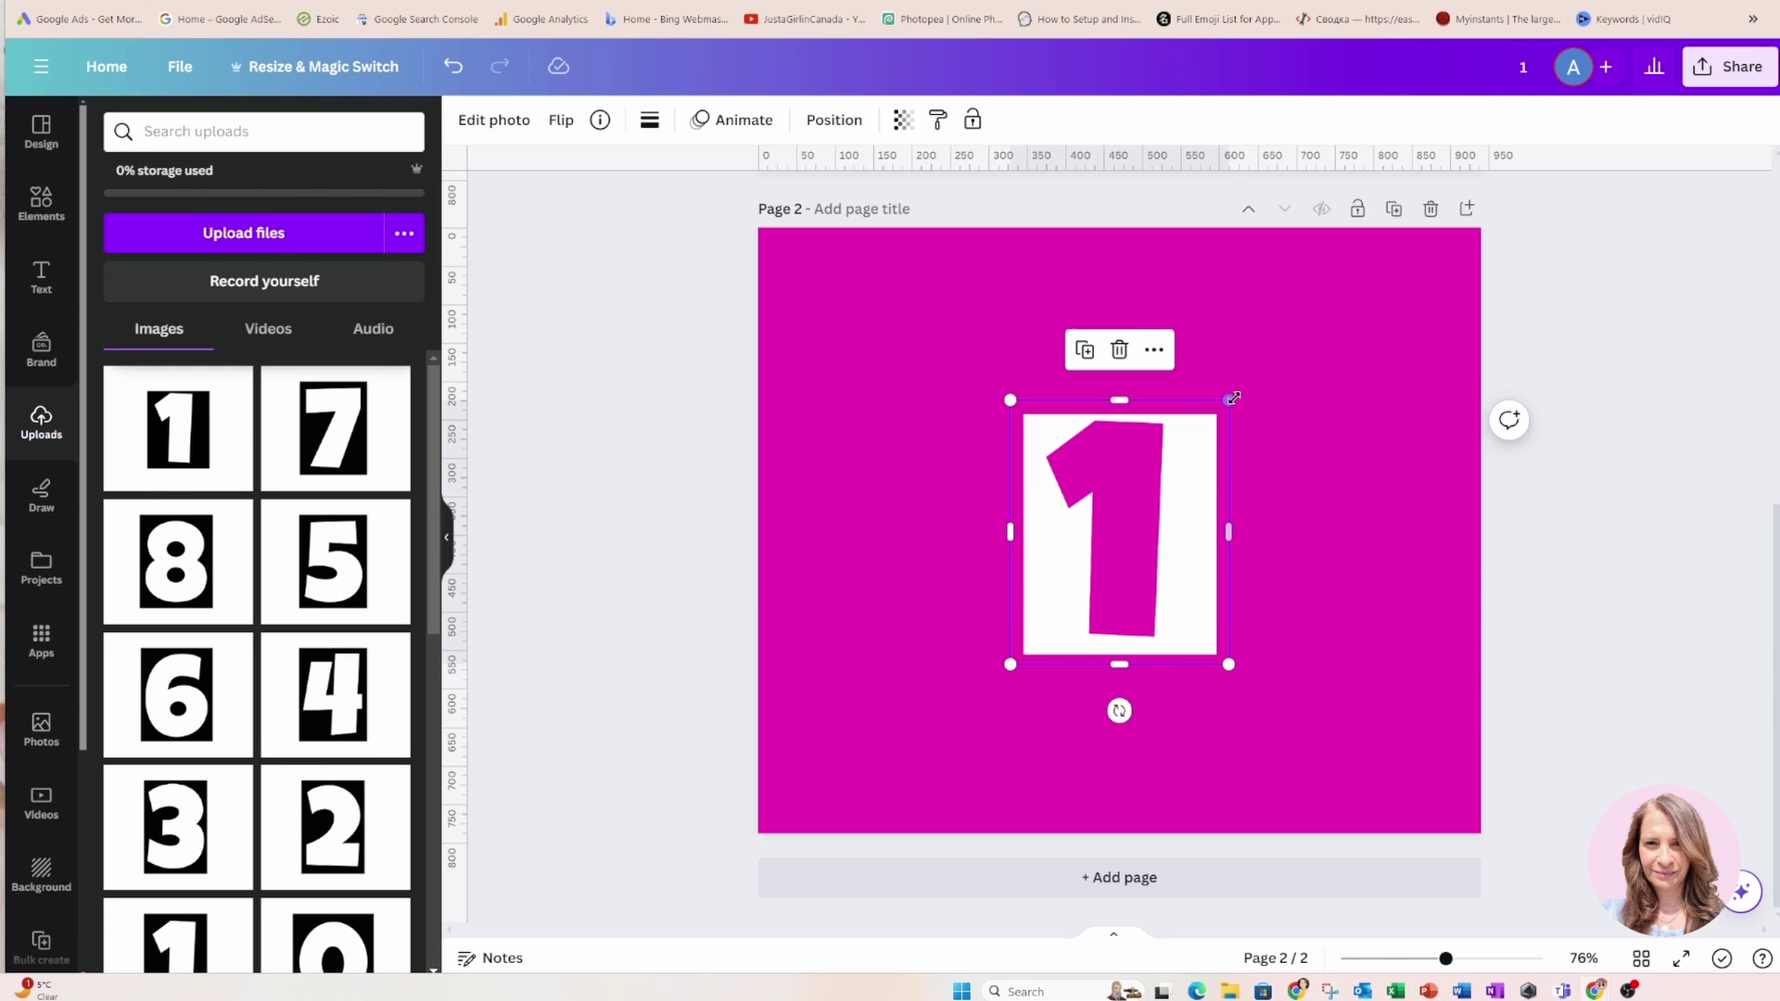
# Enlarge the white block to about 554×668 so it fills the page
pyautogui.moveTo(1233, 397); pyautogui.dragTo(1333, 275)
pyautogui.moveTo(1010, 664); pyautogui.dragTo(888, 782)
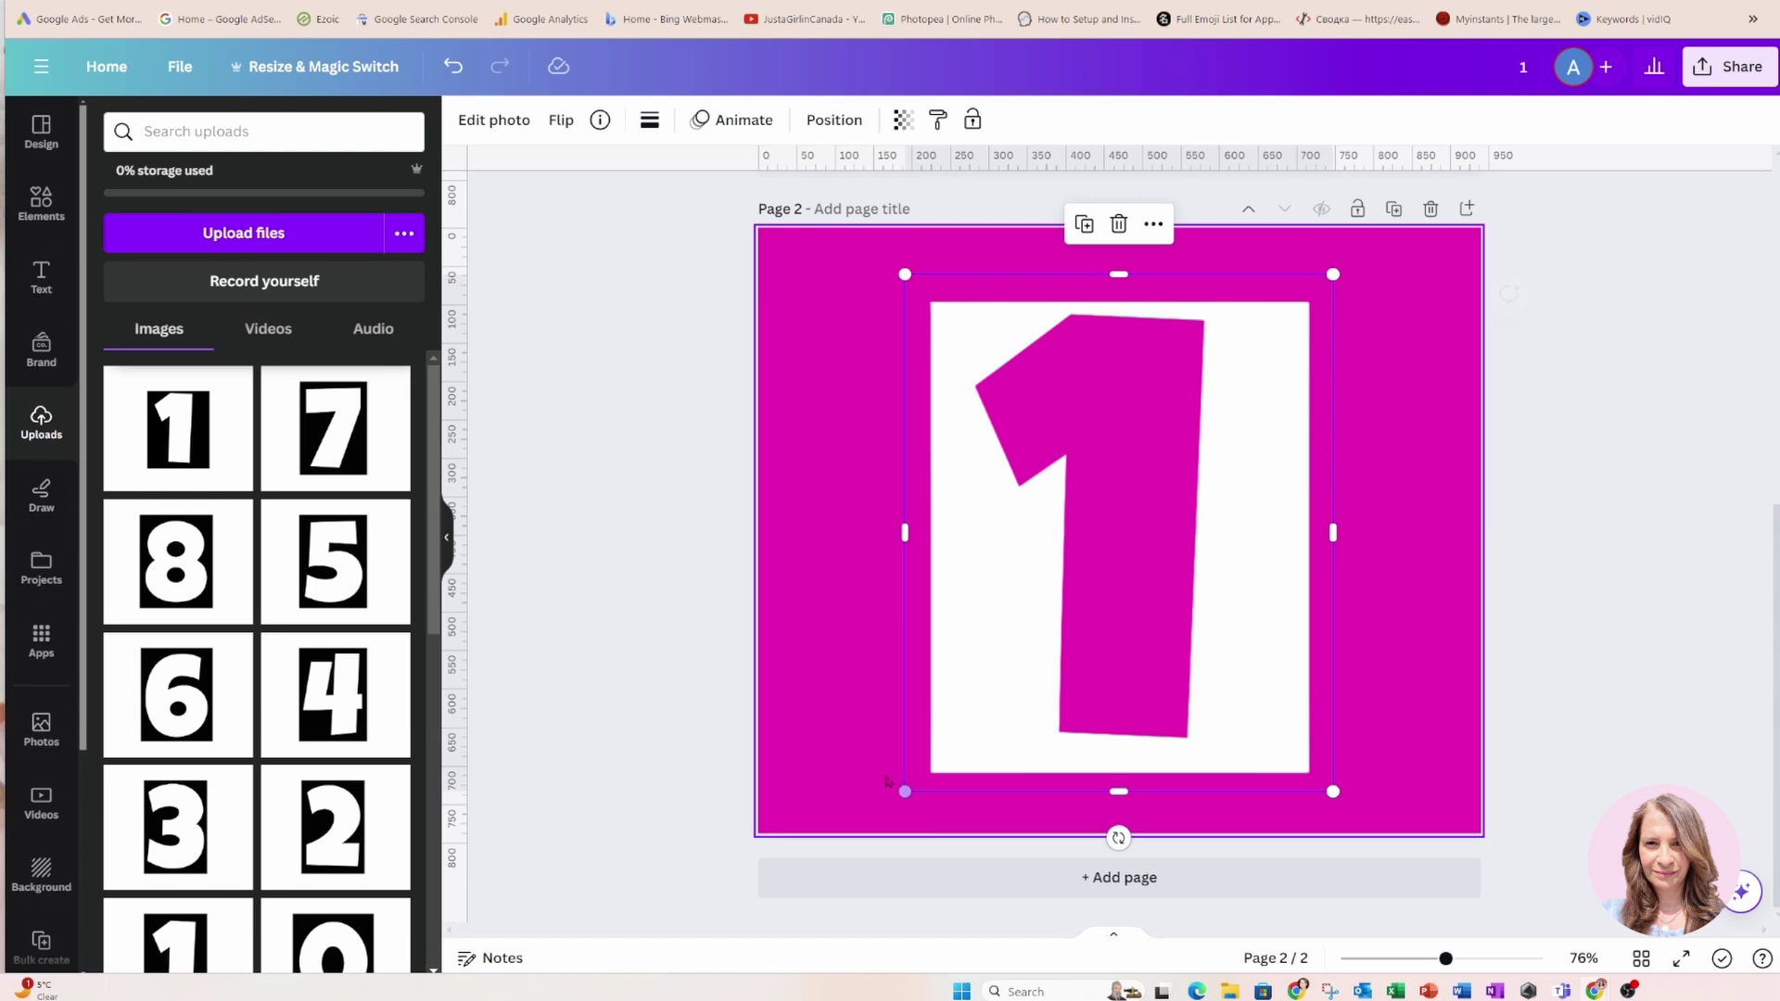
pyautogui.click(669, 511)
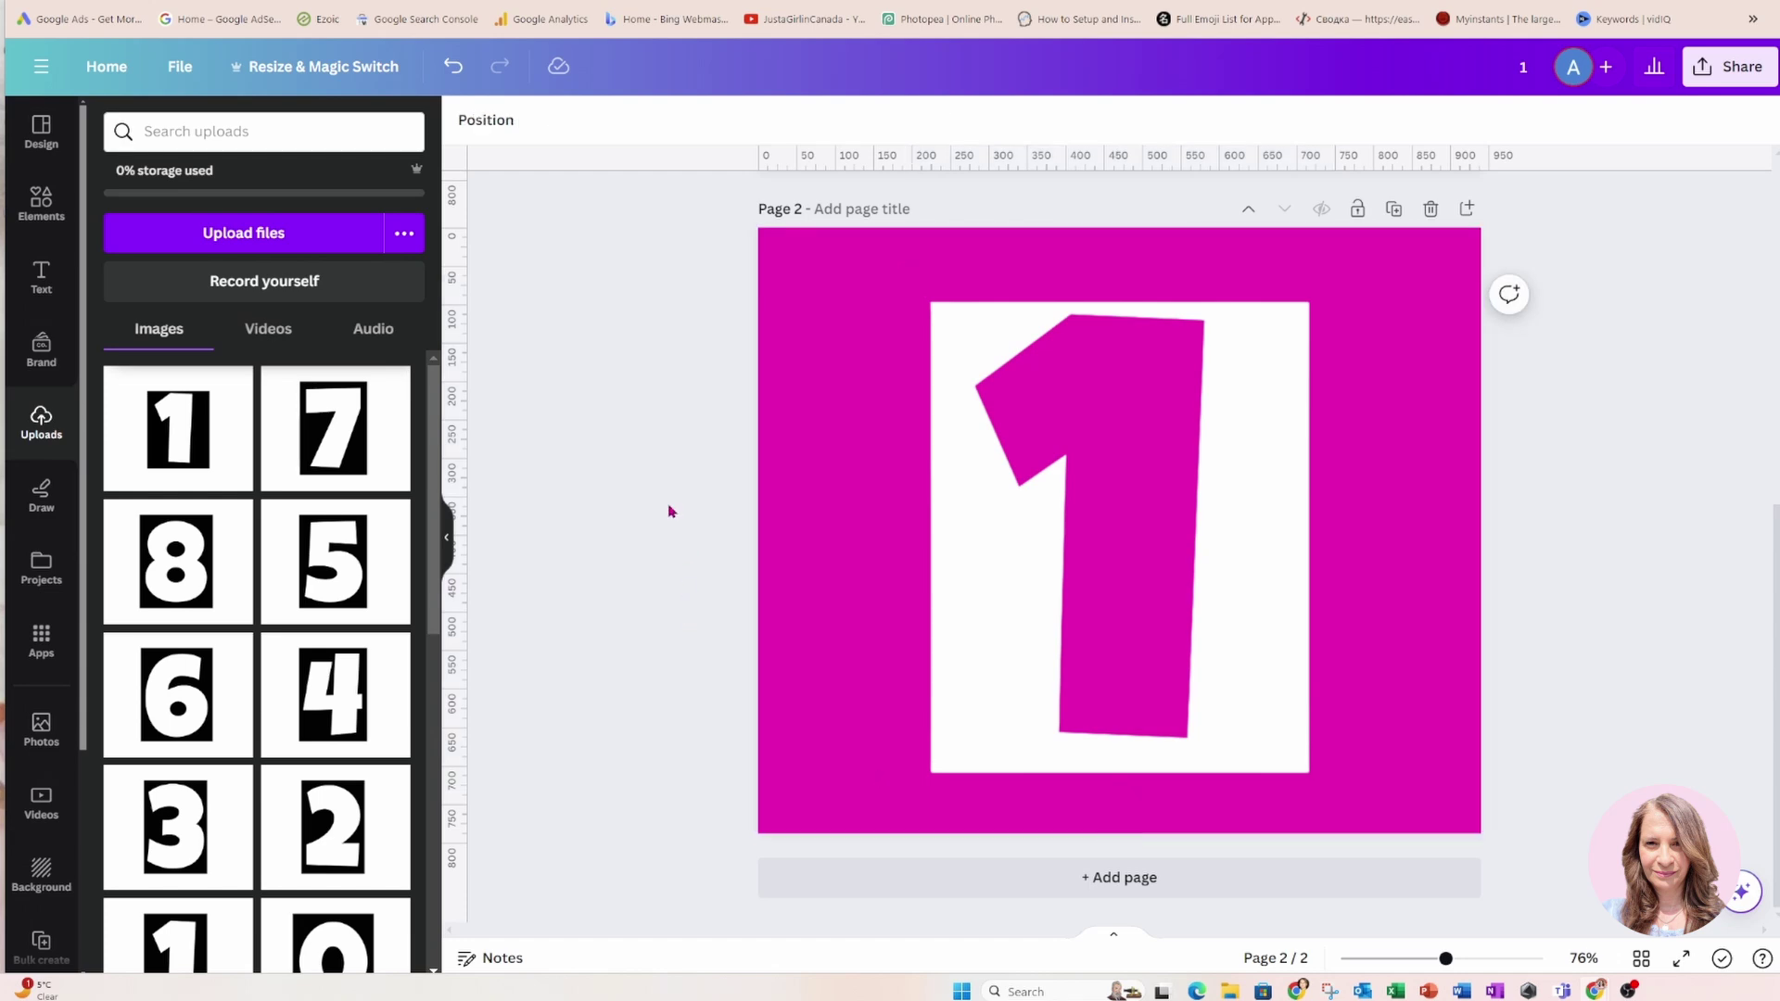
# Search elements for 'FRAMES', add a landscape photo frame, shrink it, and place it atop the 1
pyautogui.click(45, 221)
pyautogui.click(223, 137)
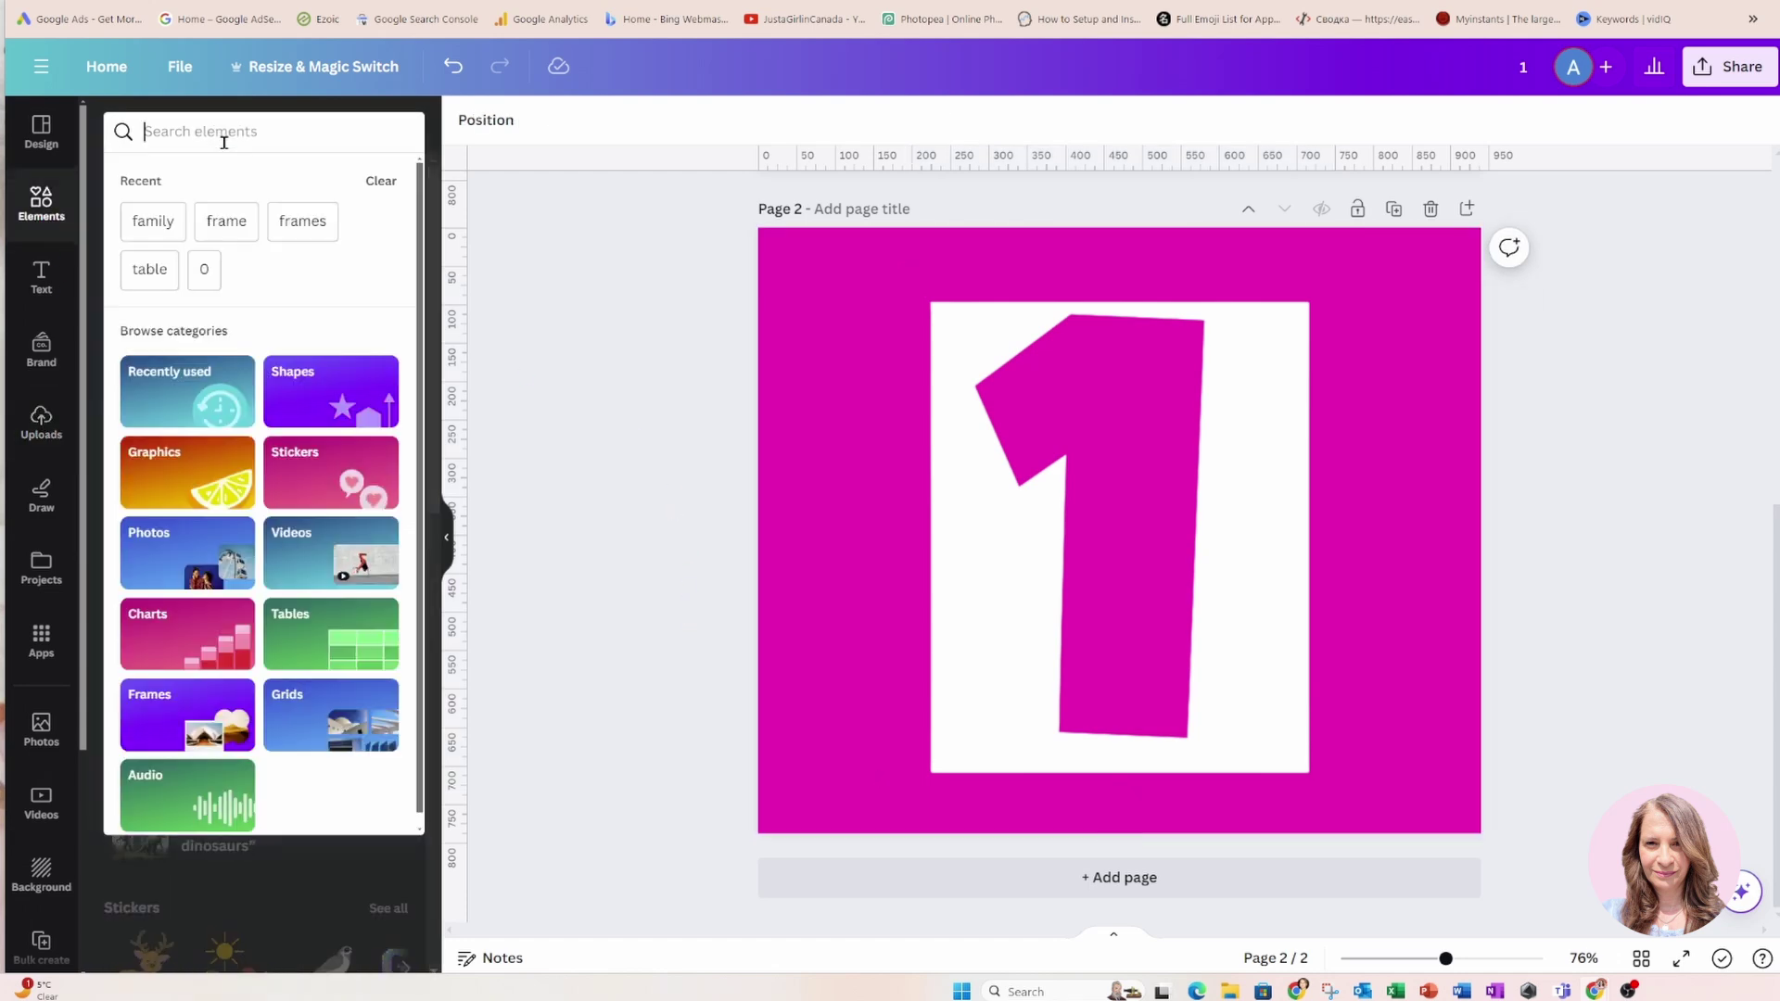
pyautogui.write('FRAMES')
pyautogui.press('Return')
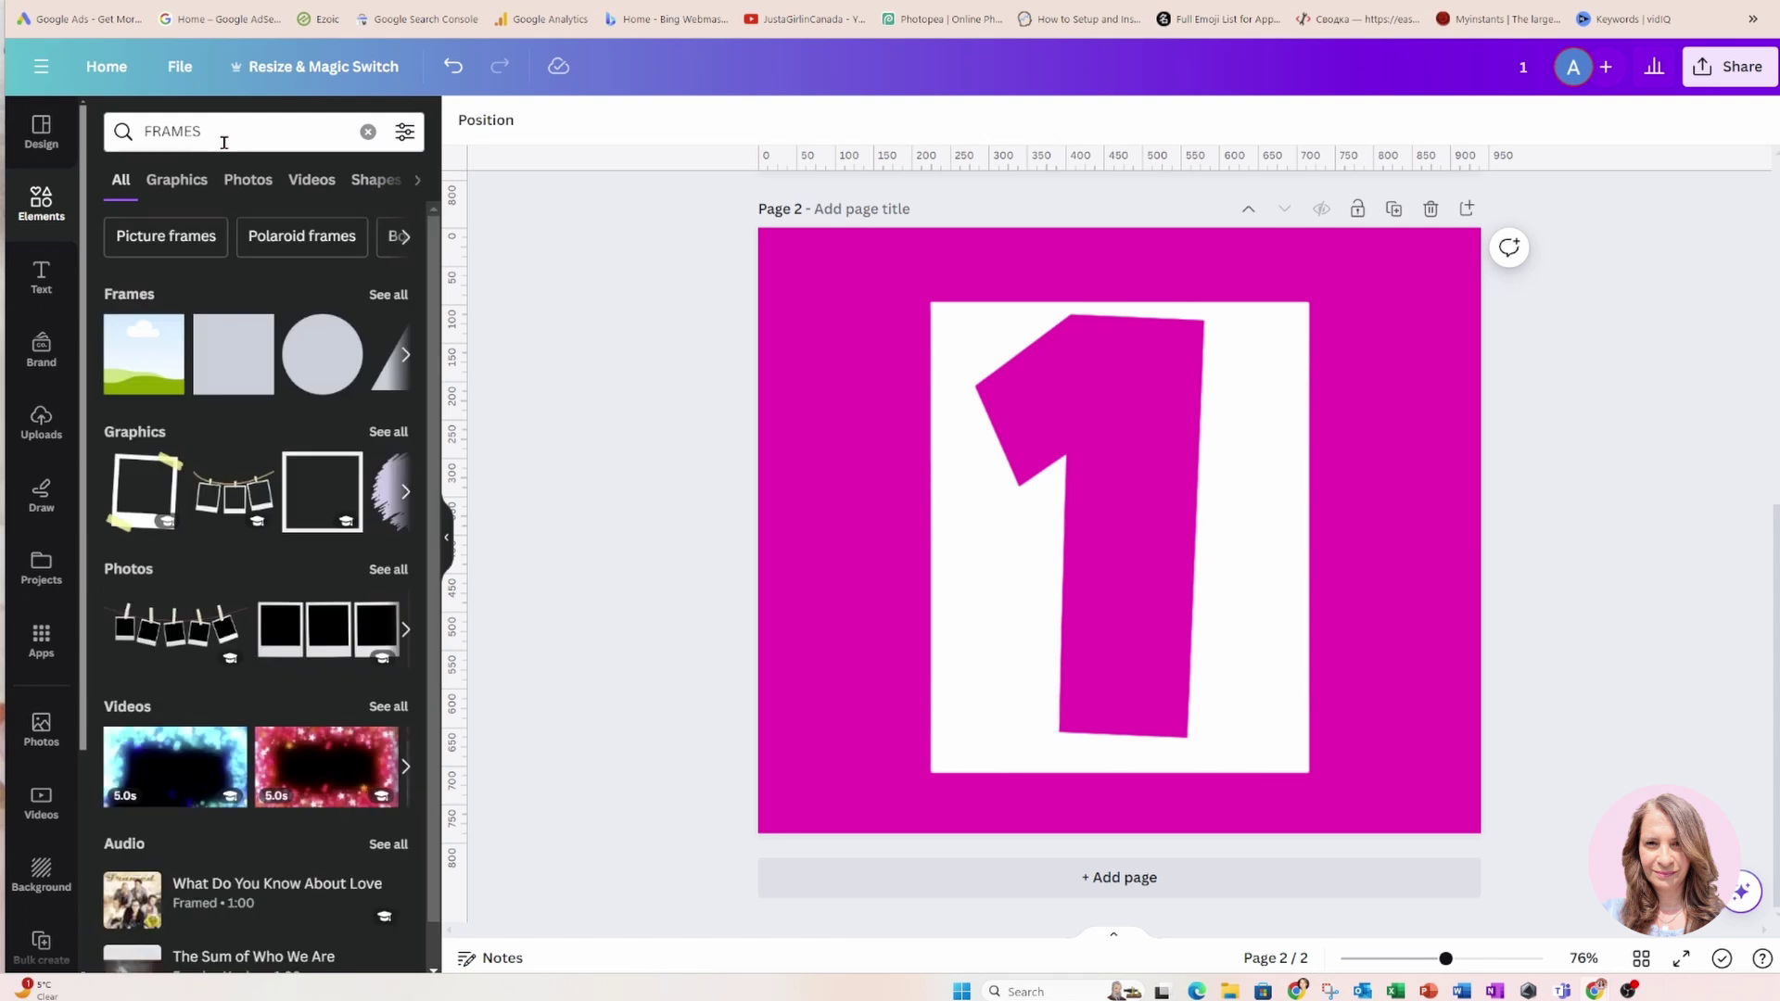
pyautogui.click(124, 366)
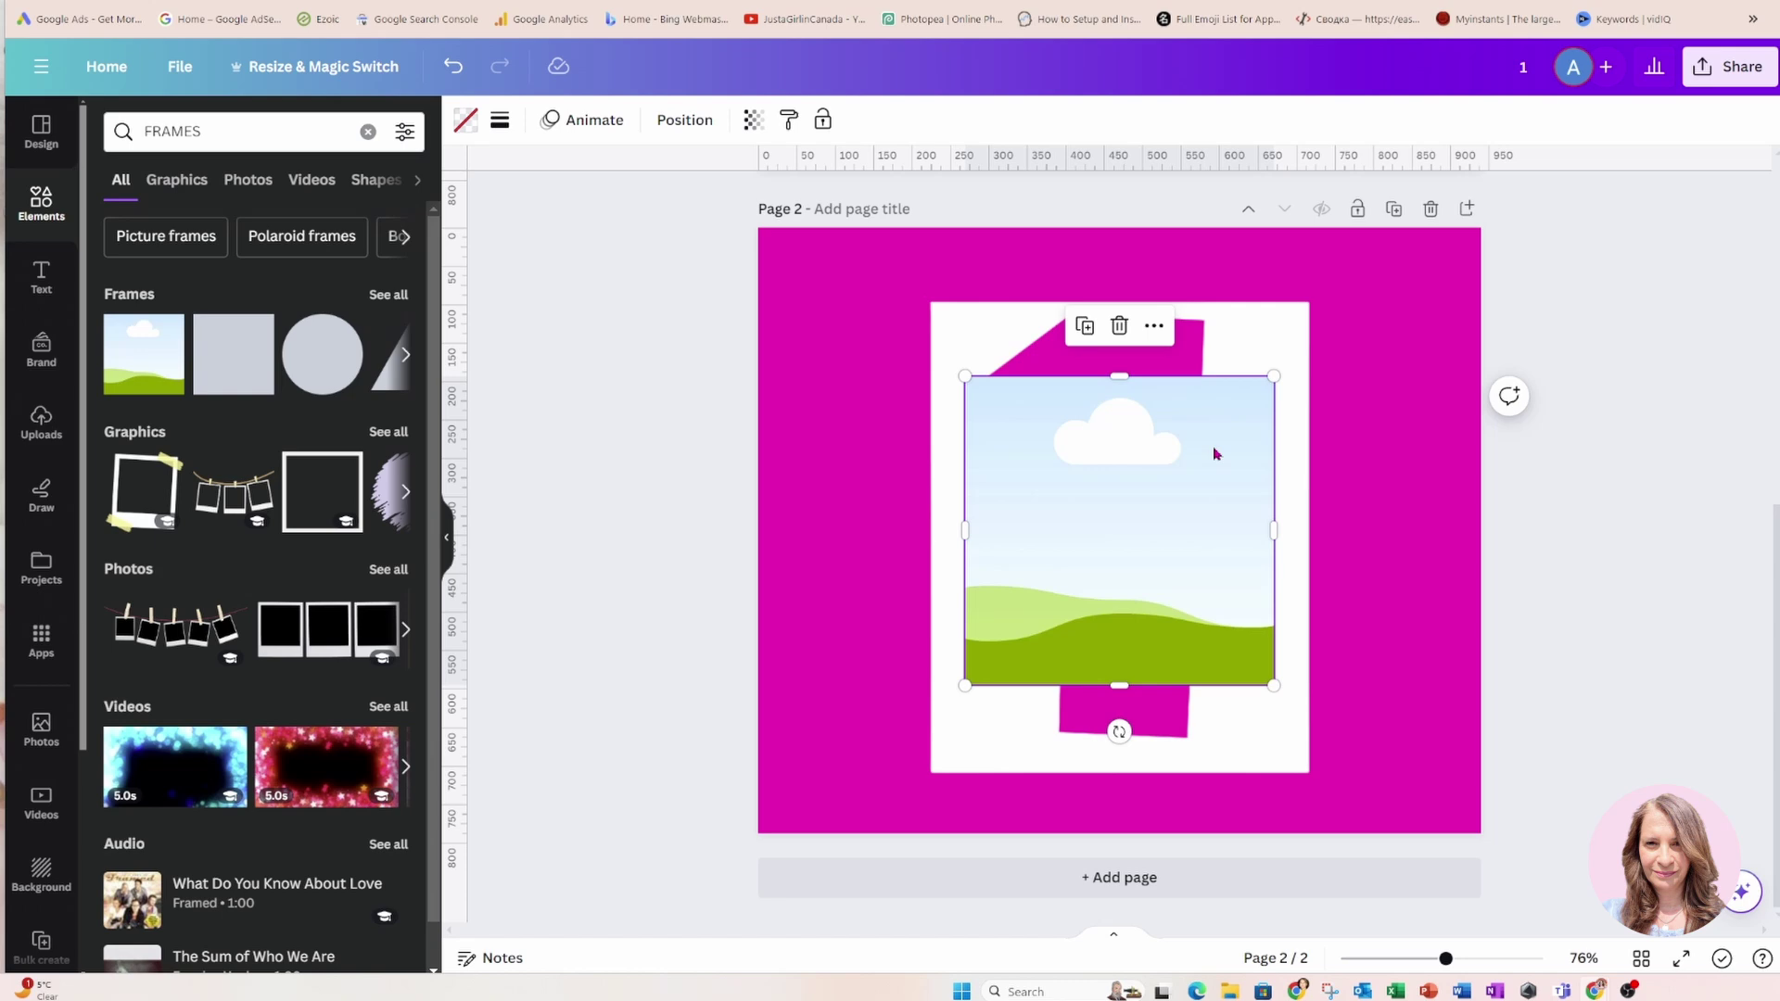
pyautogui.moveTo(1273, 378); pyautogui.dragTo(1061, 589)
pyautogui.moveTo(1013, 664); pyautogui.dragTo(1114, 390)
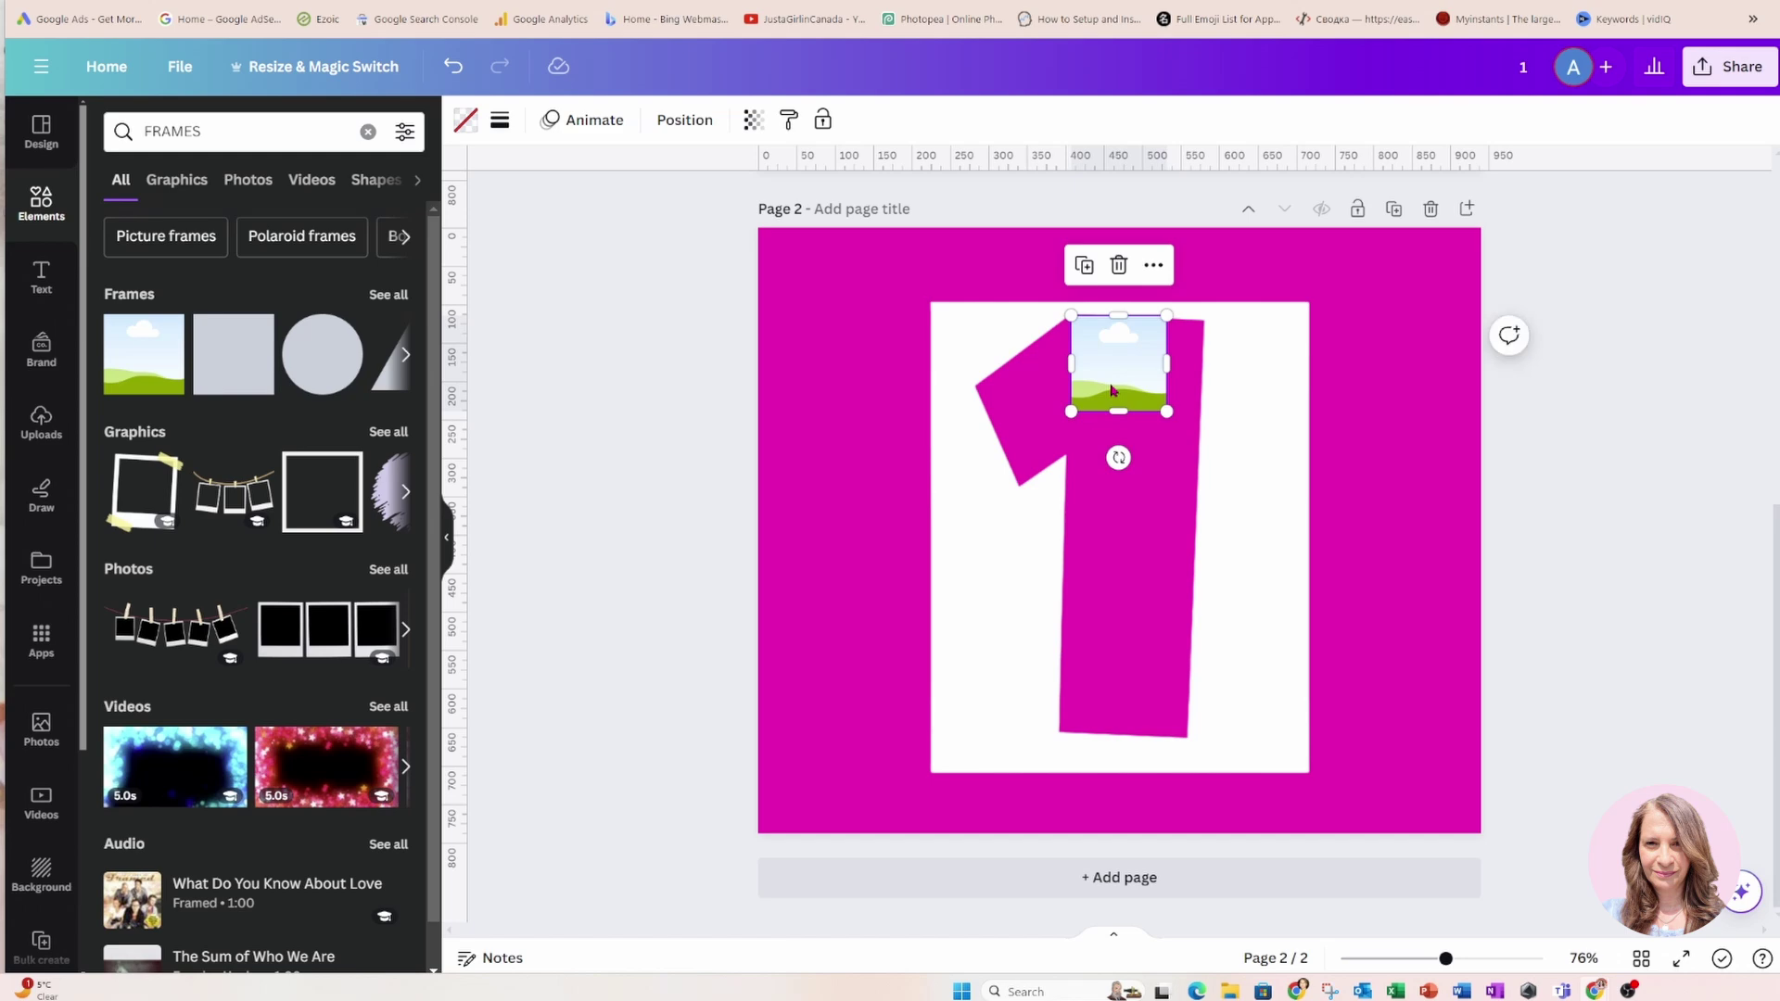
# Duplicate the frame twice, stacking the copies down the stem
pyautogui.click(1084, 265)
pyautogui.moveTo(1117, 352); pyautogui.dragTo(1146, 437)
pyautogui.click(1121, 358)
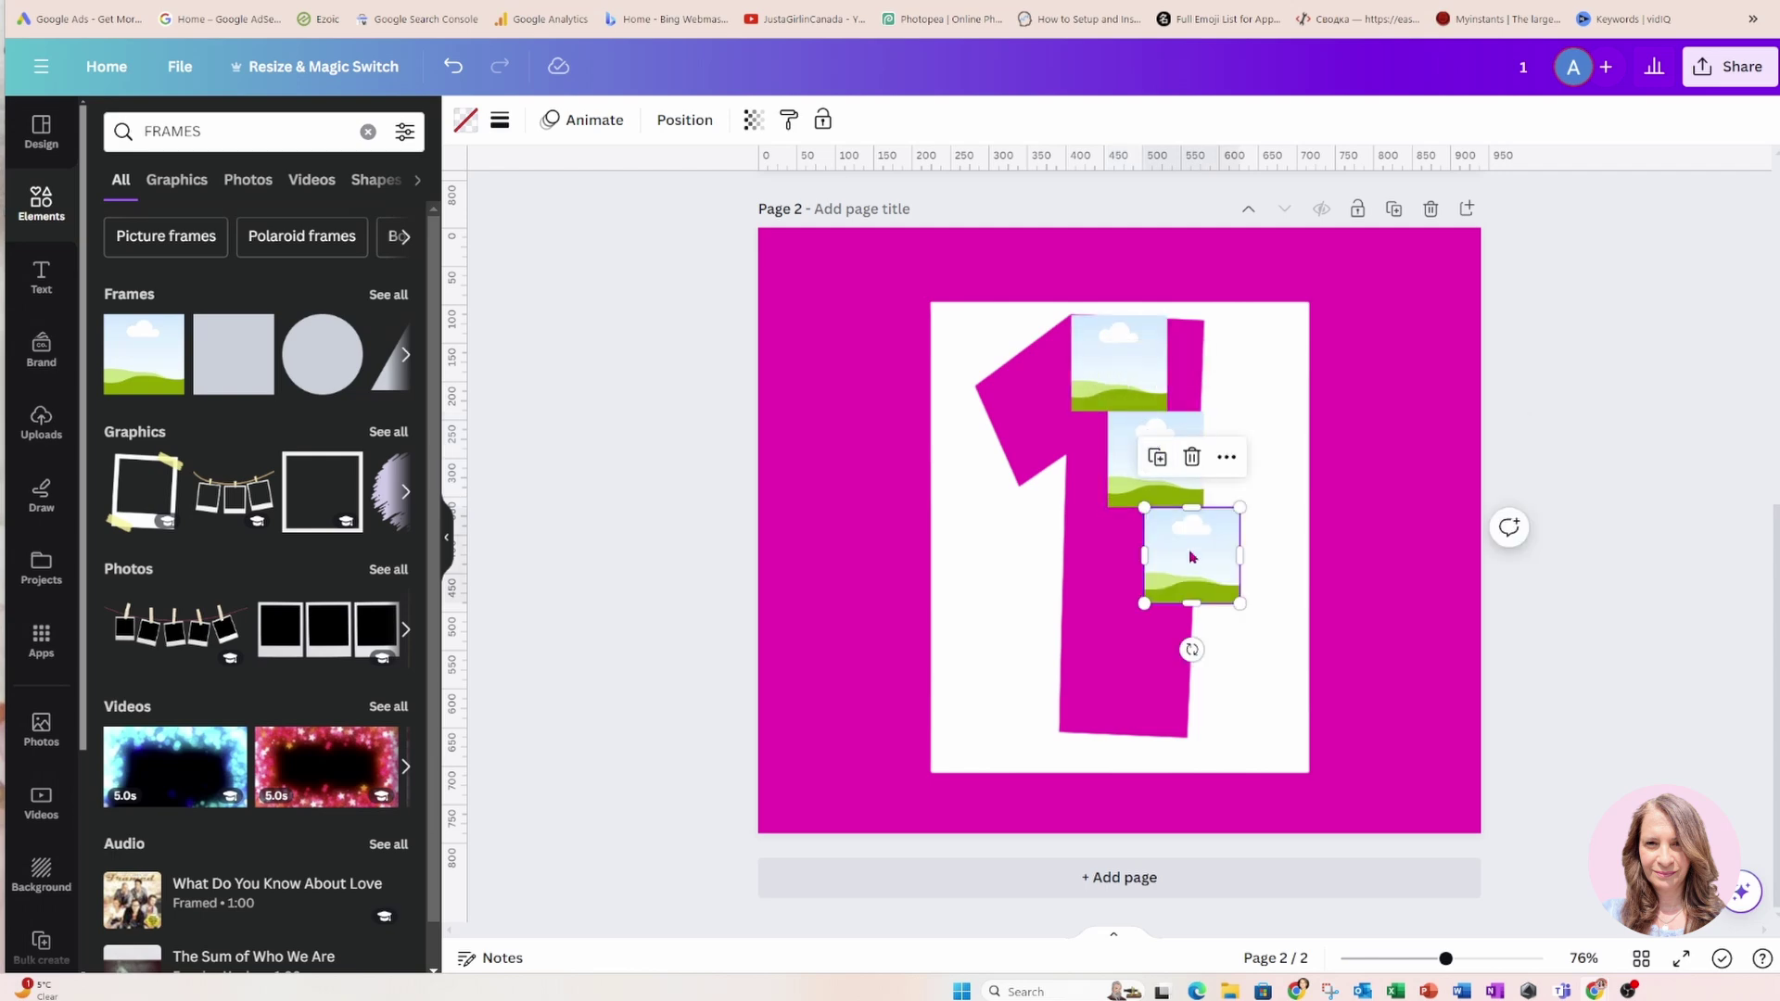
pyautogui.moveTo(1189, 545); pyautogui.dragTo(1107, 550)
pyautogui.click(1183, 474)
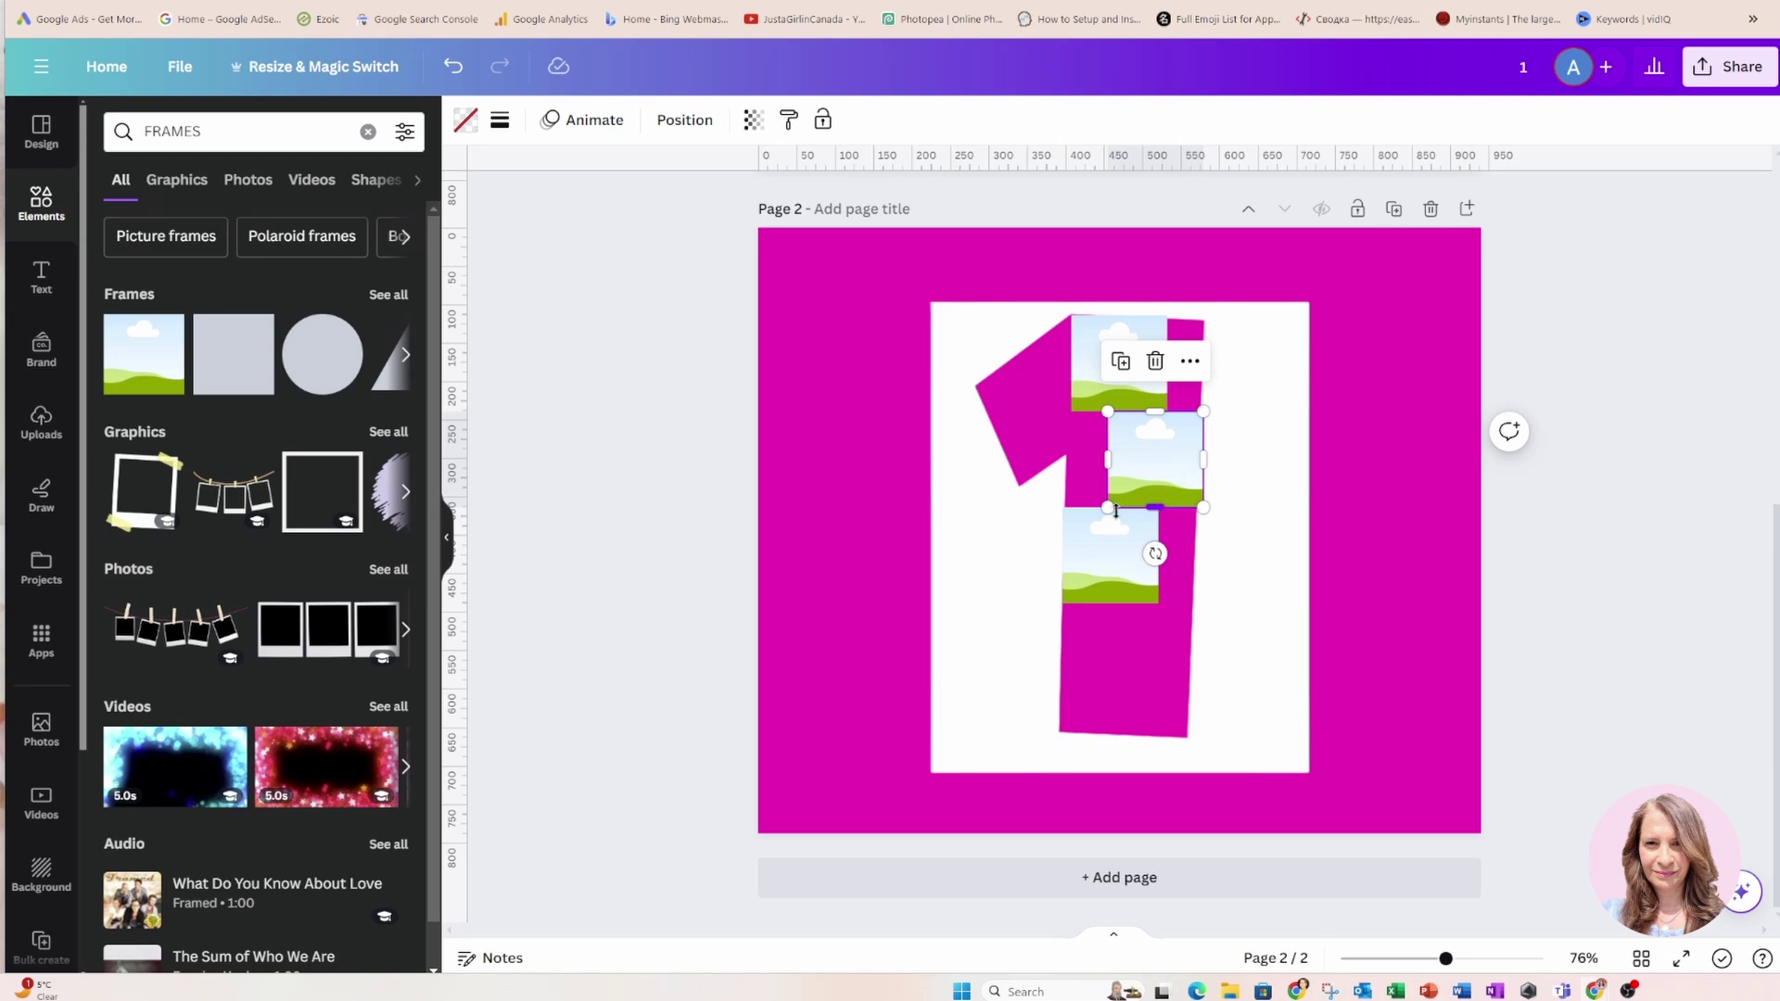
# Shrink the second frame to 94×94 and fit a duplicate beside it in the middle row
pyautogui.moveTo(1116, 511); pyautogui.dragTo(1094, 449)
pyautogui.click(1133, 362)
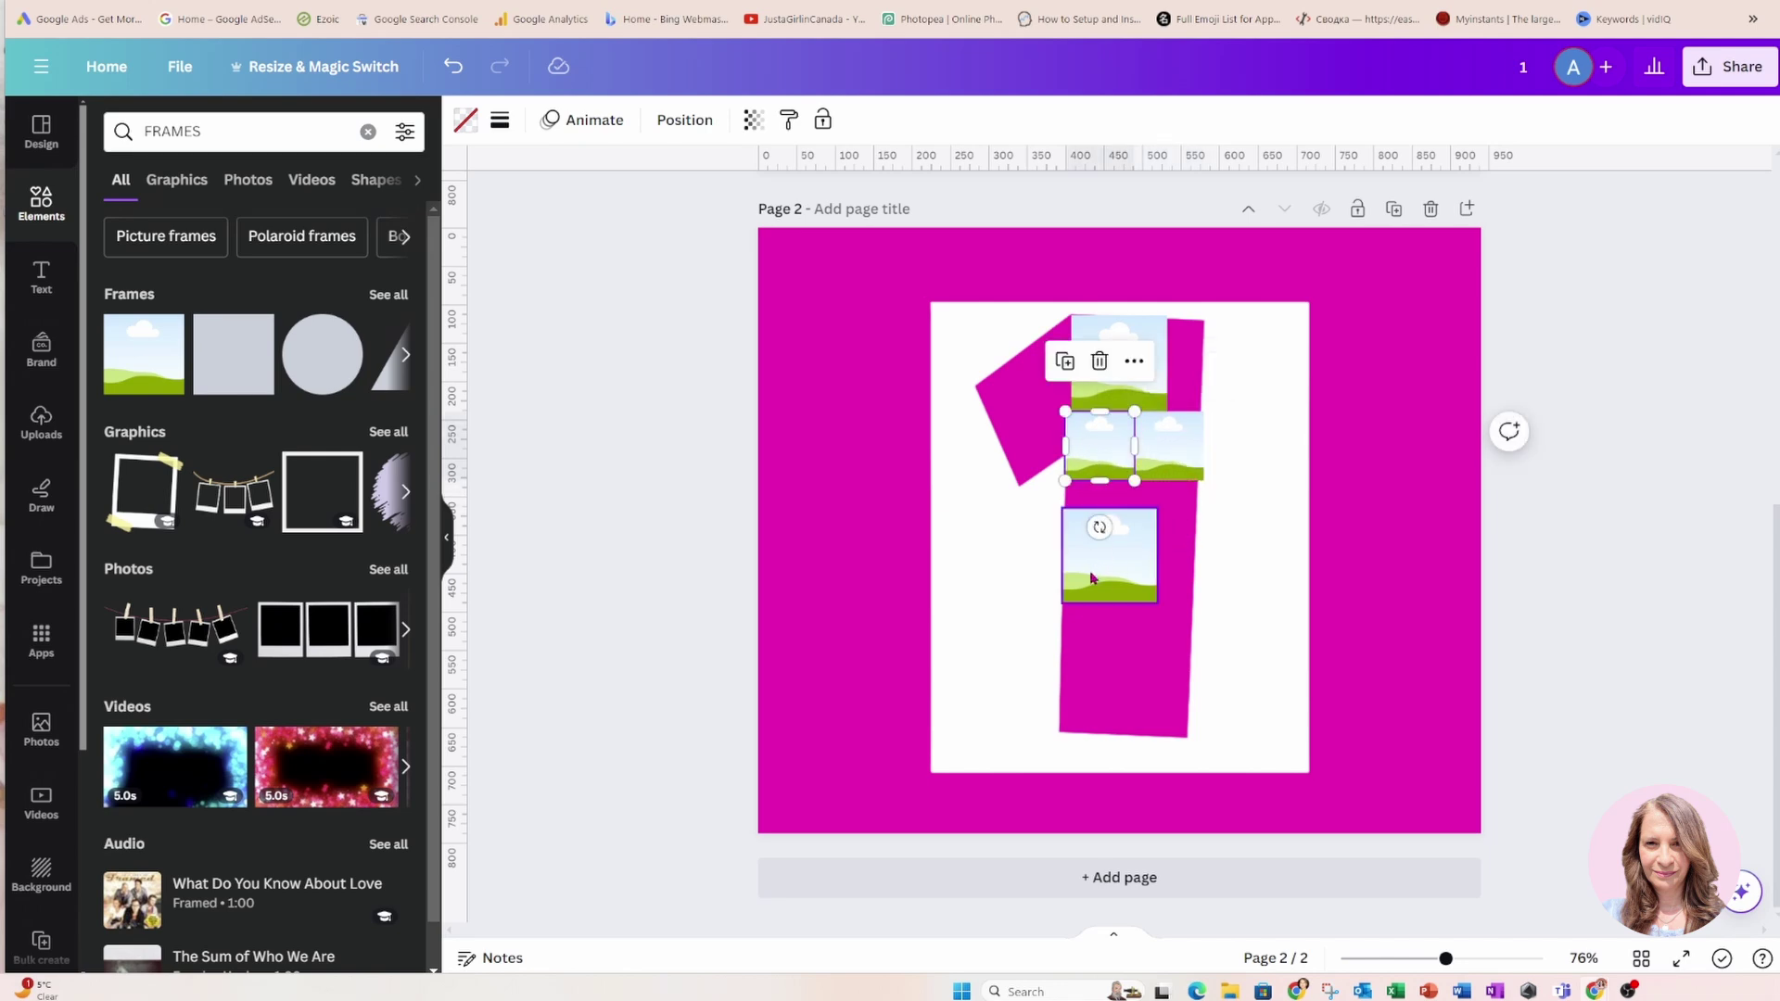
pyautogui.moveTo(1092, 567); pyautogui.dragTo(1202, 532)
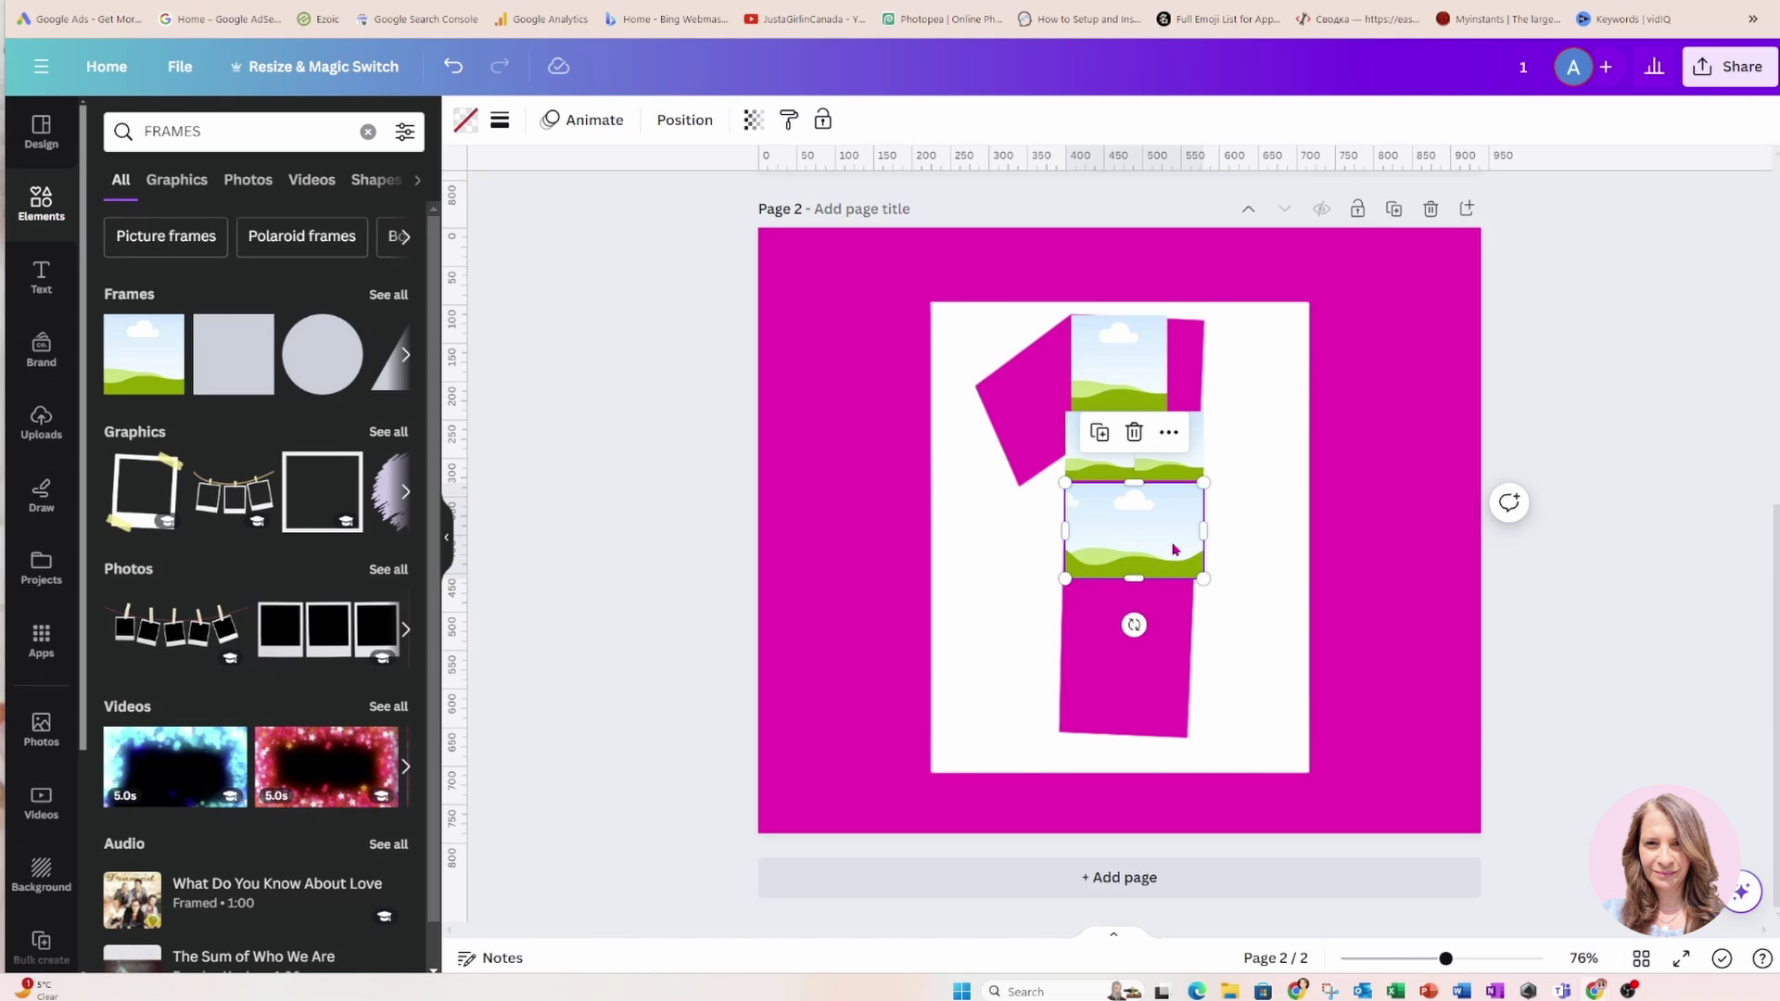
pyautogui.moveTo(1173, 547); pyautogui.dragTo(1172, 541)
pyautogui.click(1172, 541)
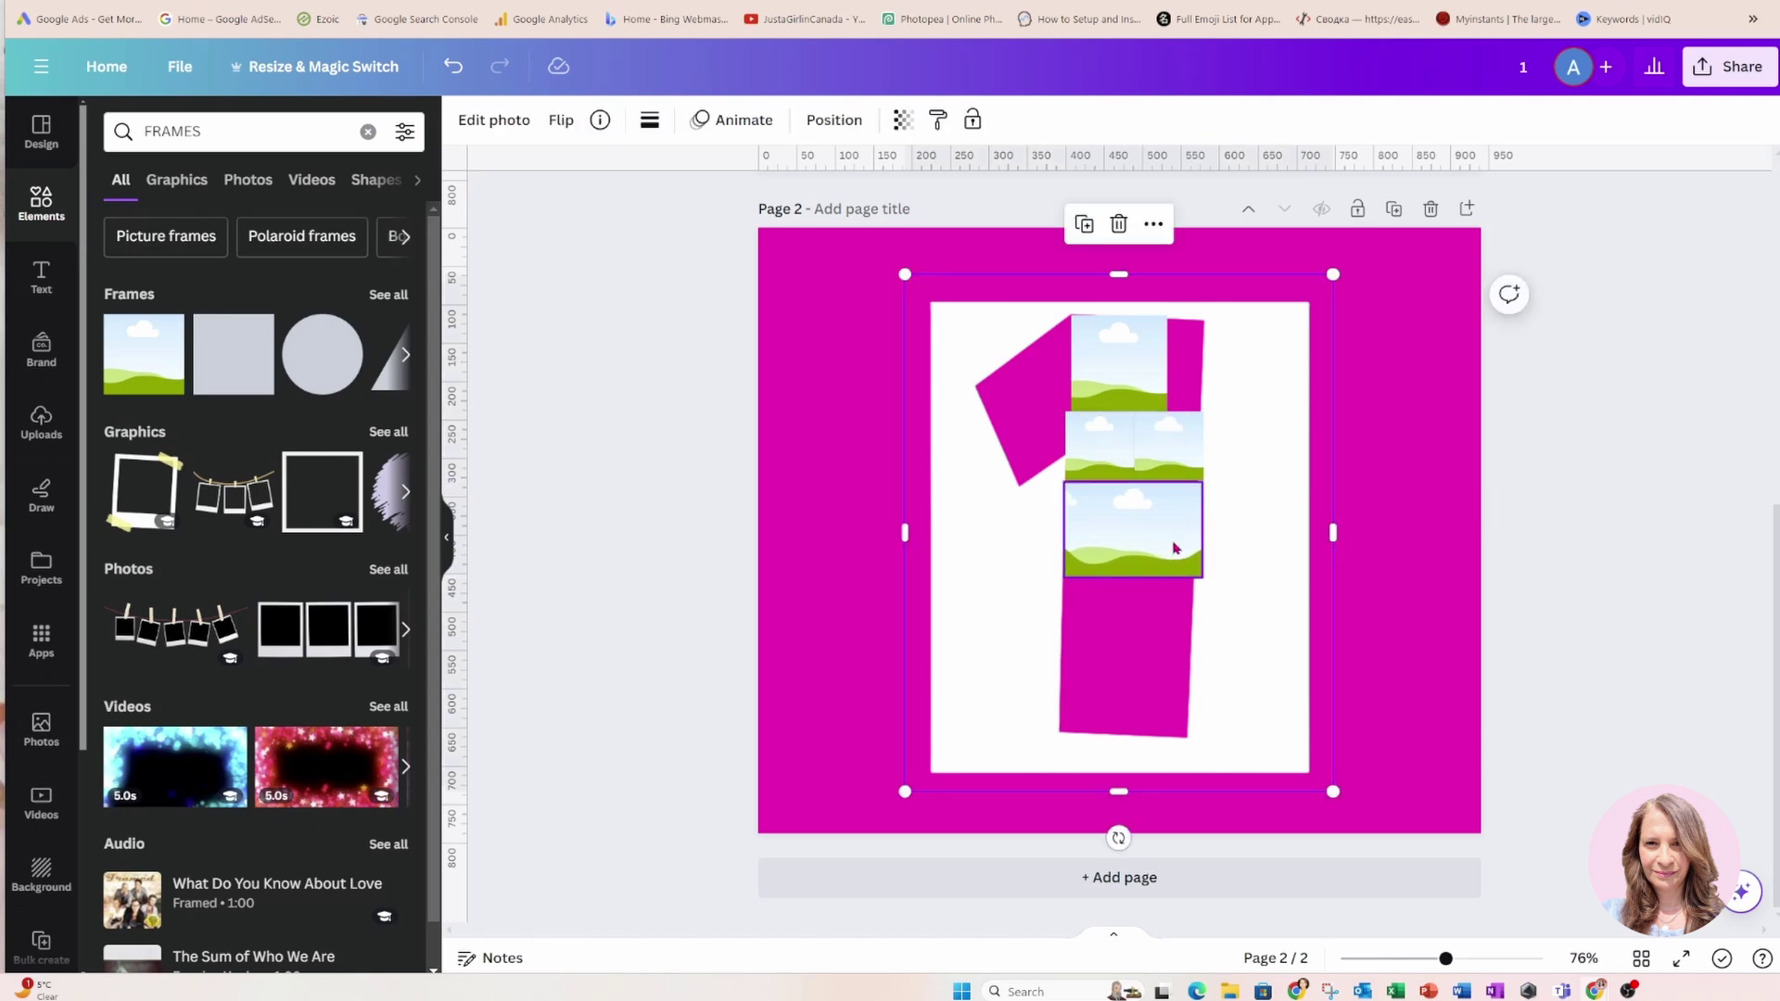
pyautogui.click(1082, 226)
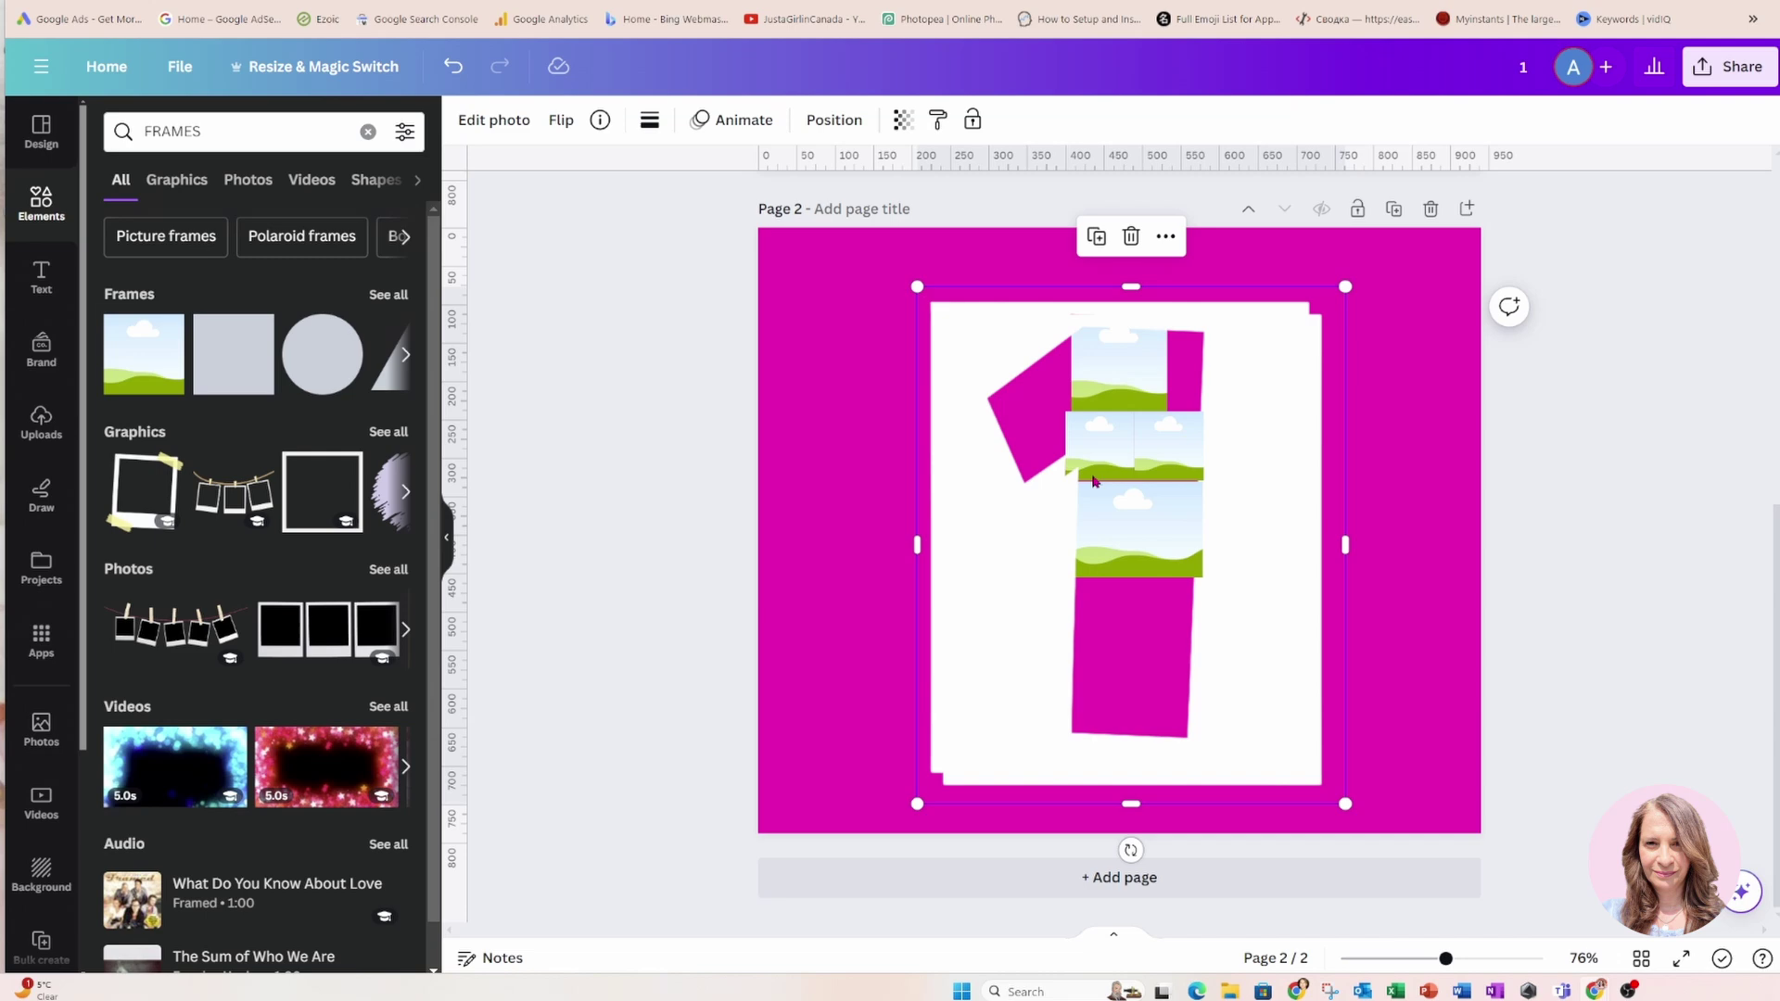
pyautogui.click(452, 67)
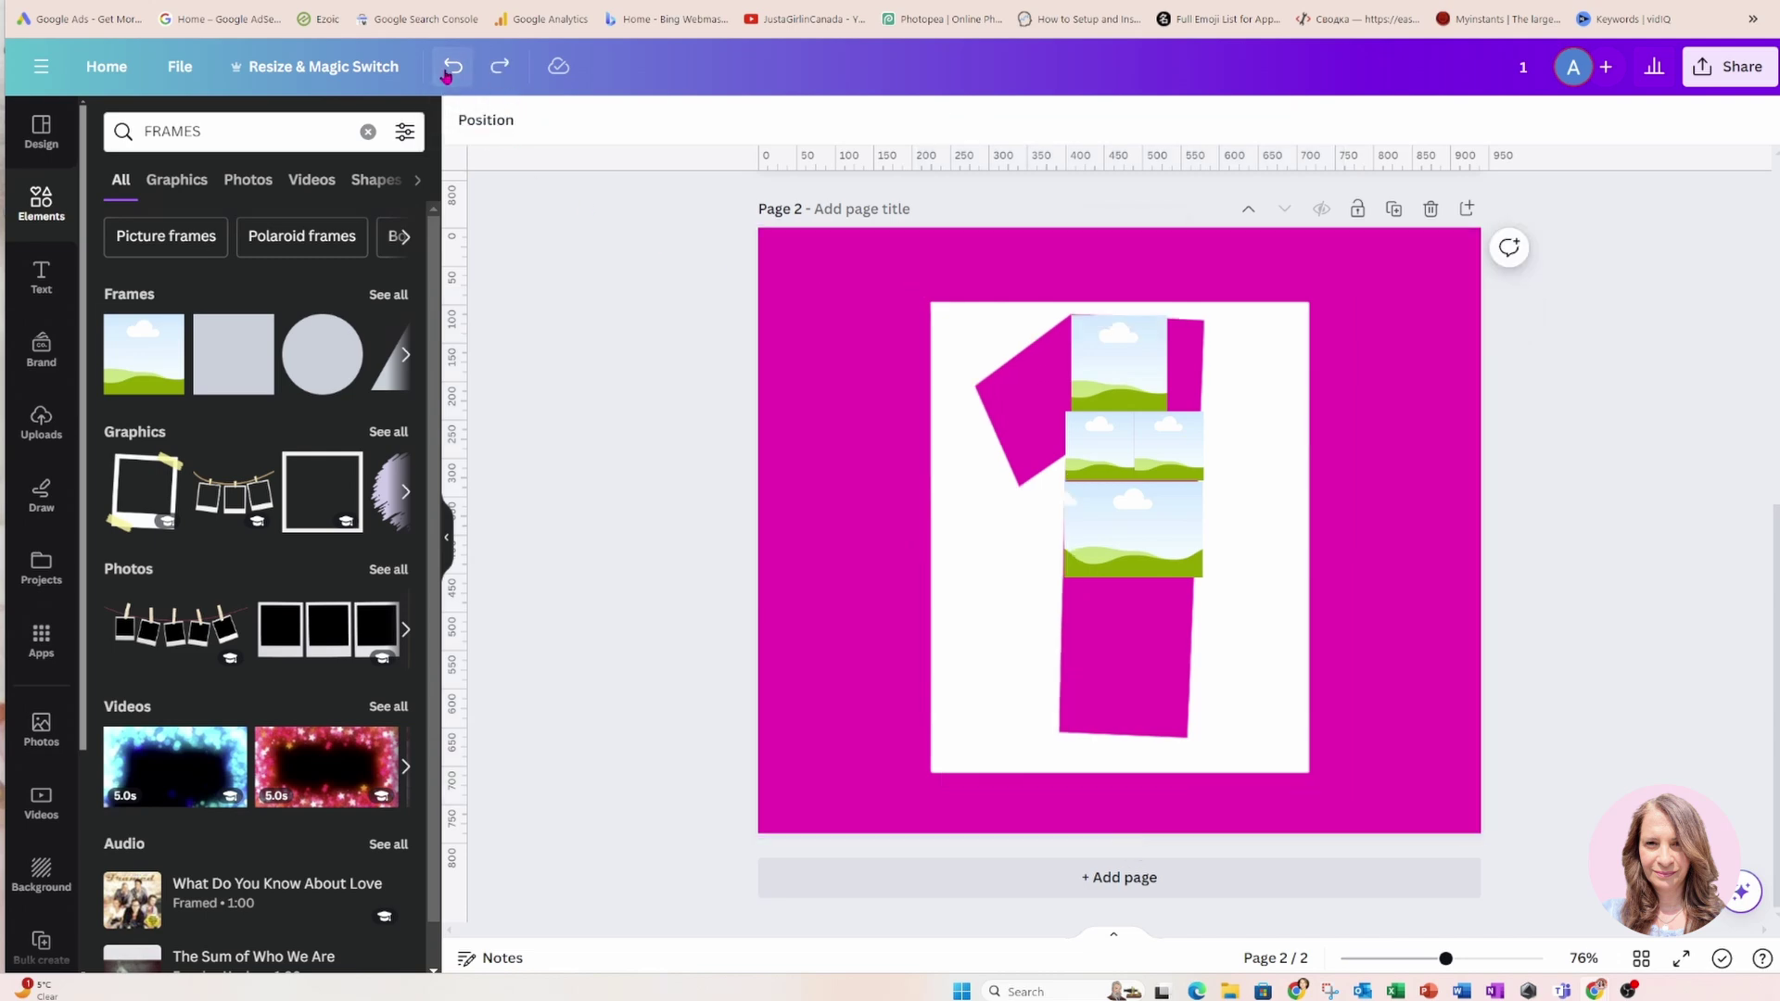
# Duplicate the small frame pair down the stem and copy the top frame onto the bottom block
pyautogui.click(1090, 440)
pyautogui.keyDown('shift'); pyautogui.click(1165, 457); pyautogui.keyUp('shift')
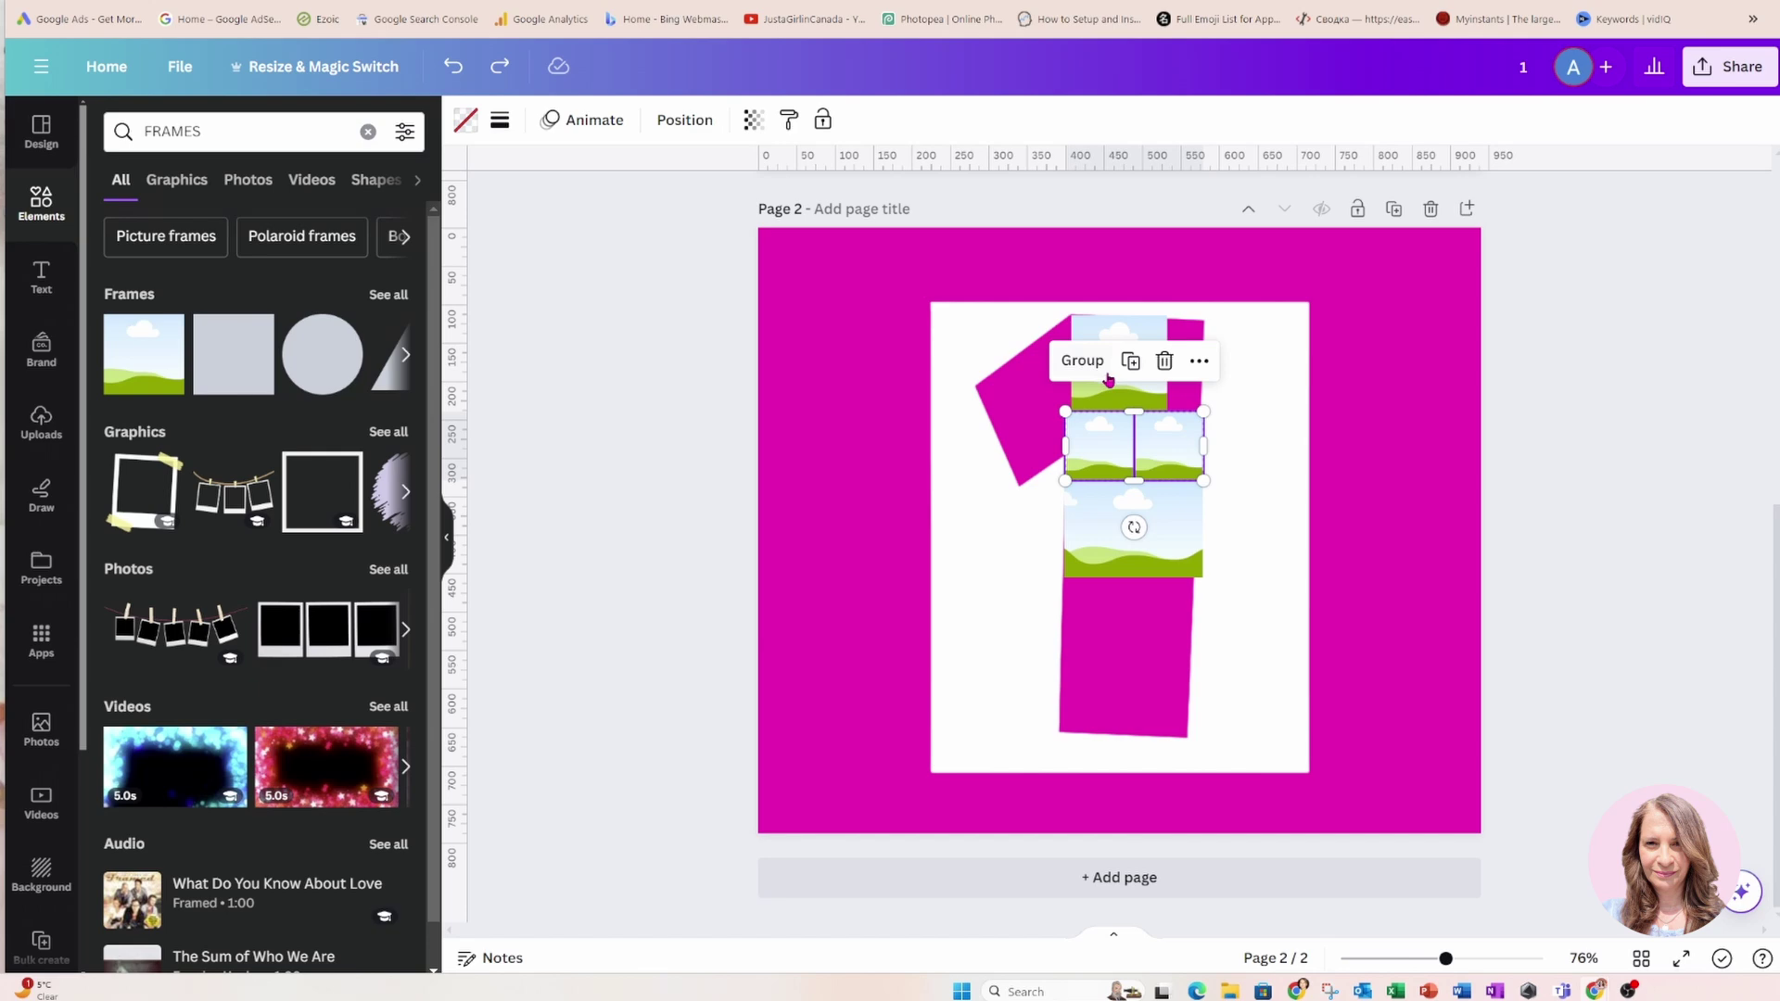
pyautogui.click(1132, 360)
pyautogui.moveTo(1103, 468); pyautogui.dragTo(1080, 616)
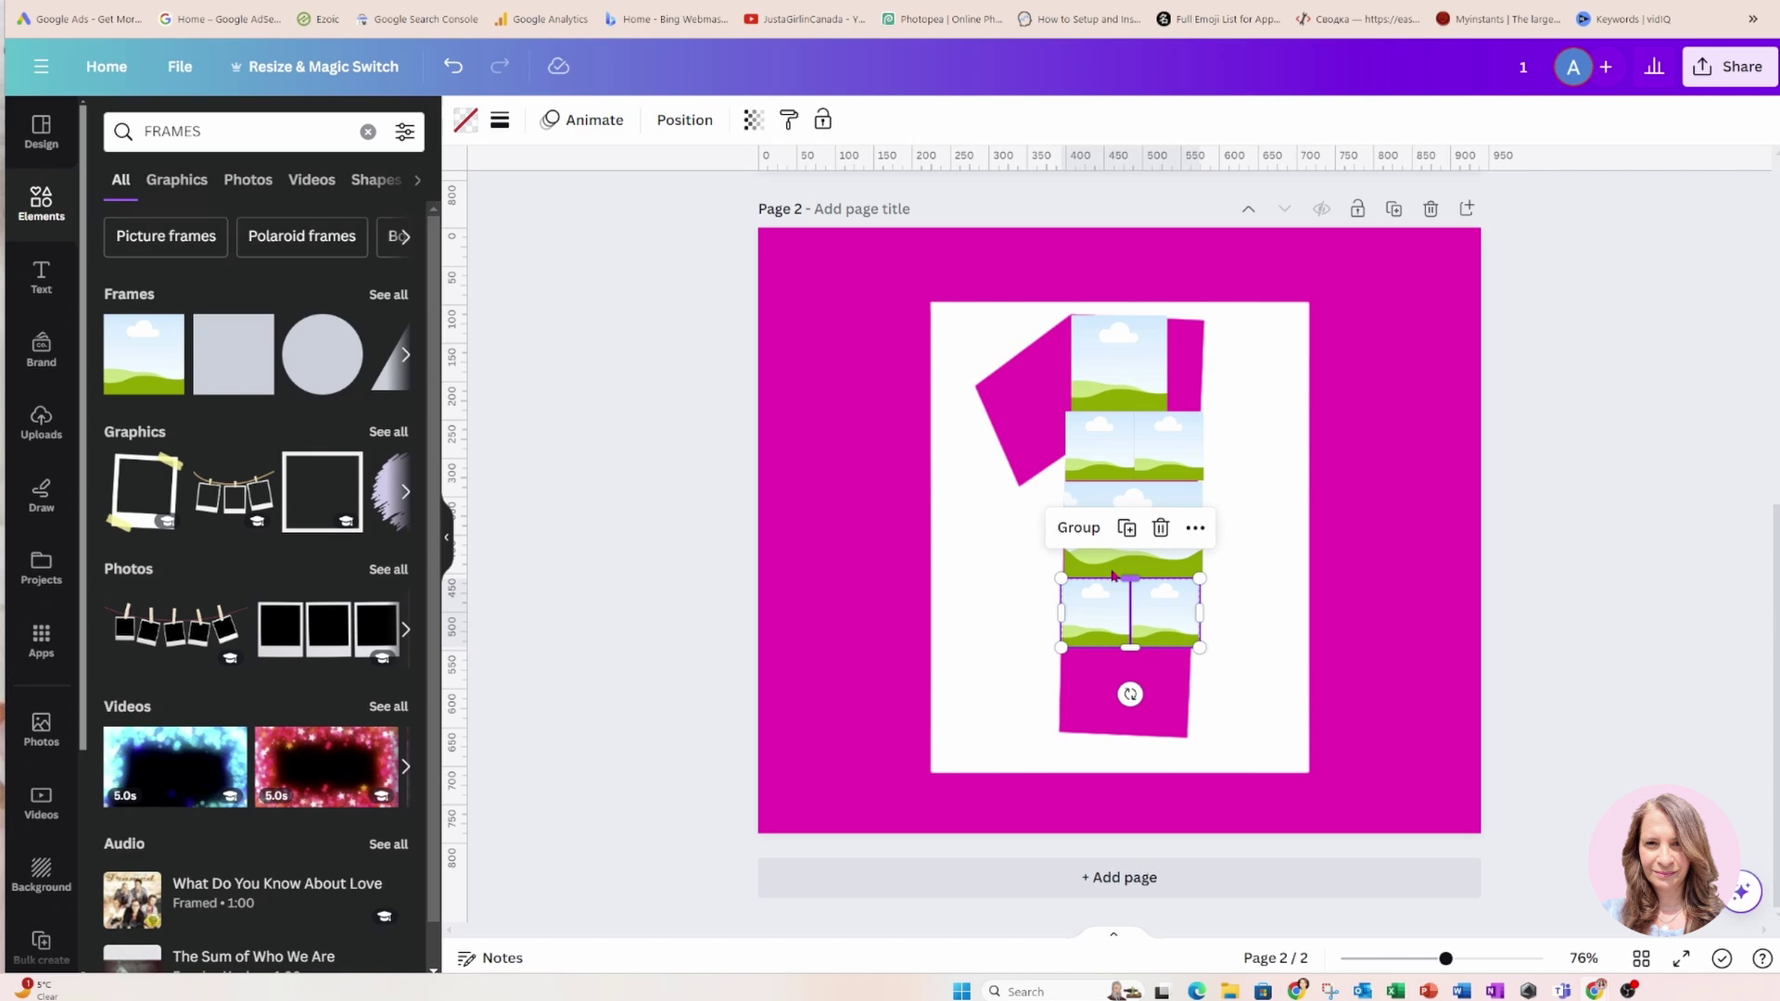
pyautogui.click(1116, 347)
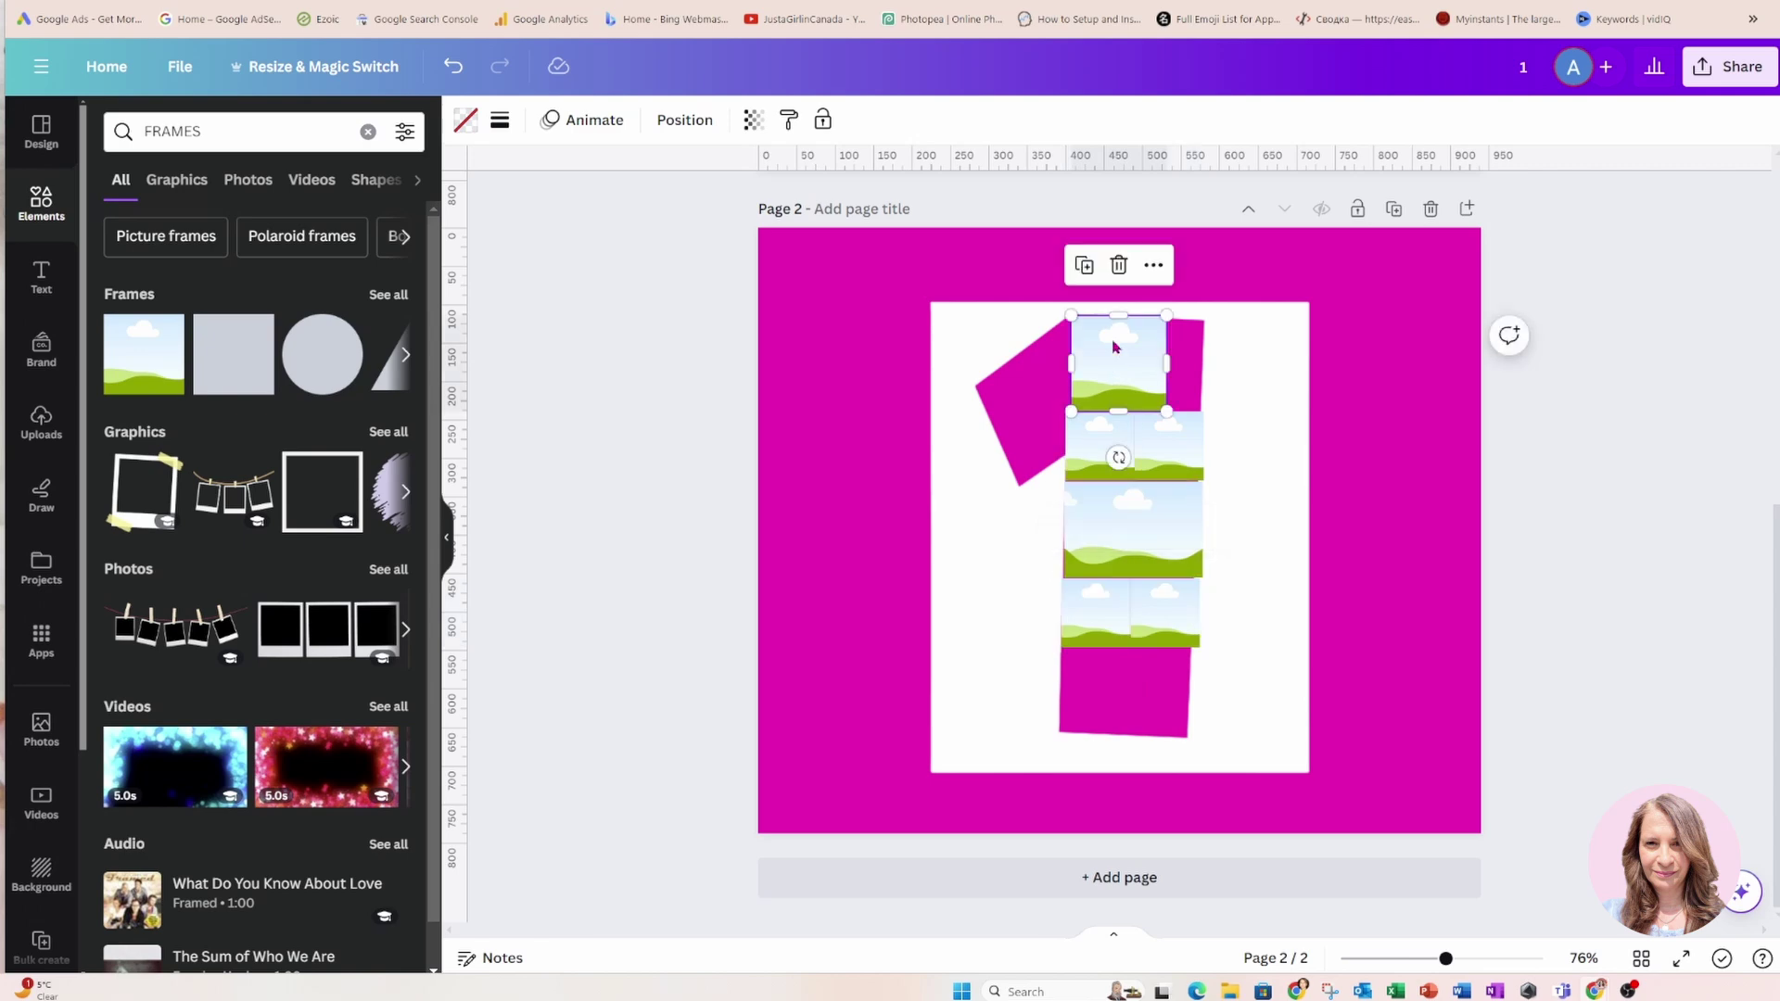
pyautogui.click(1084, 267)
pyautogui.moveTo(1116, 350); pyautogui.dragTo(1190, 409)
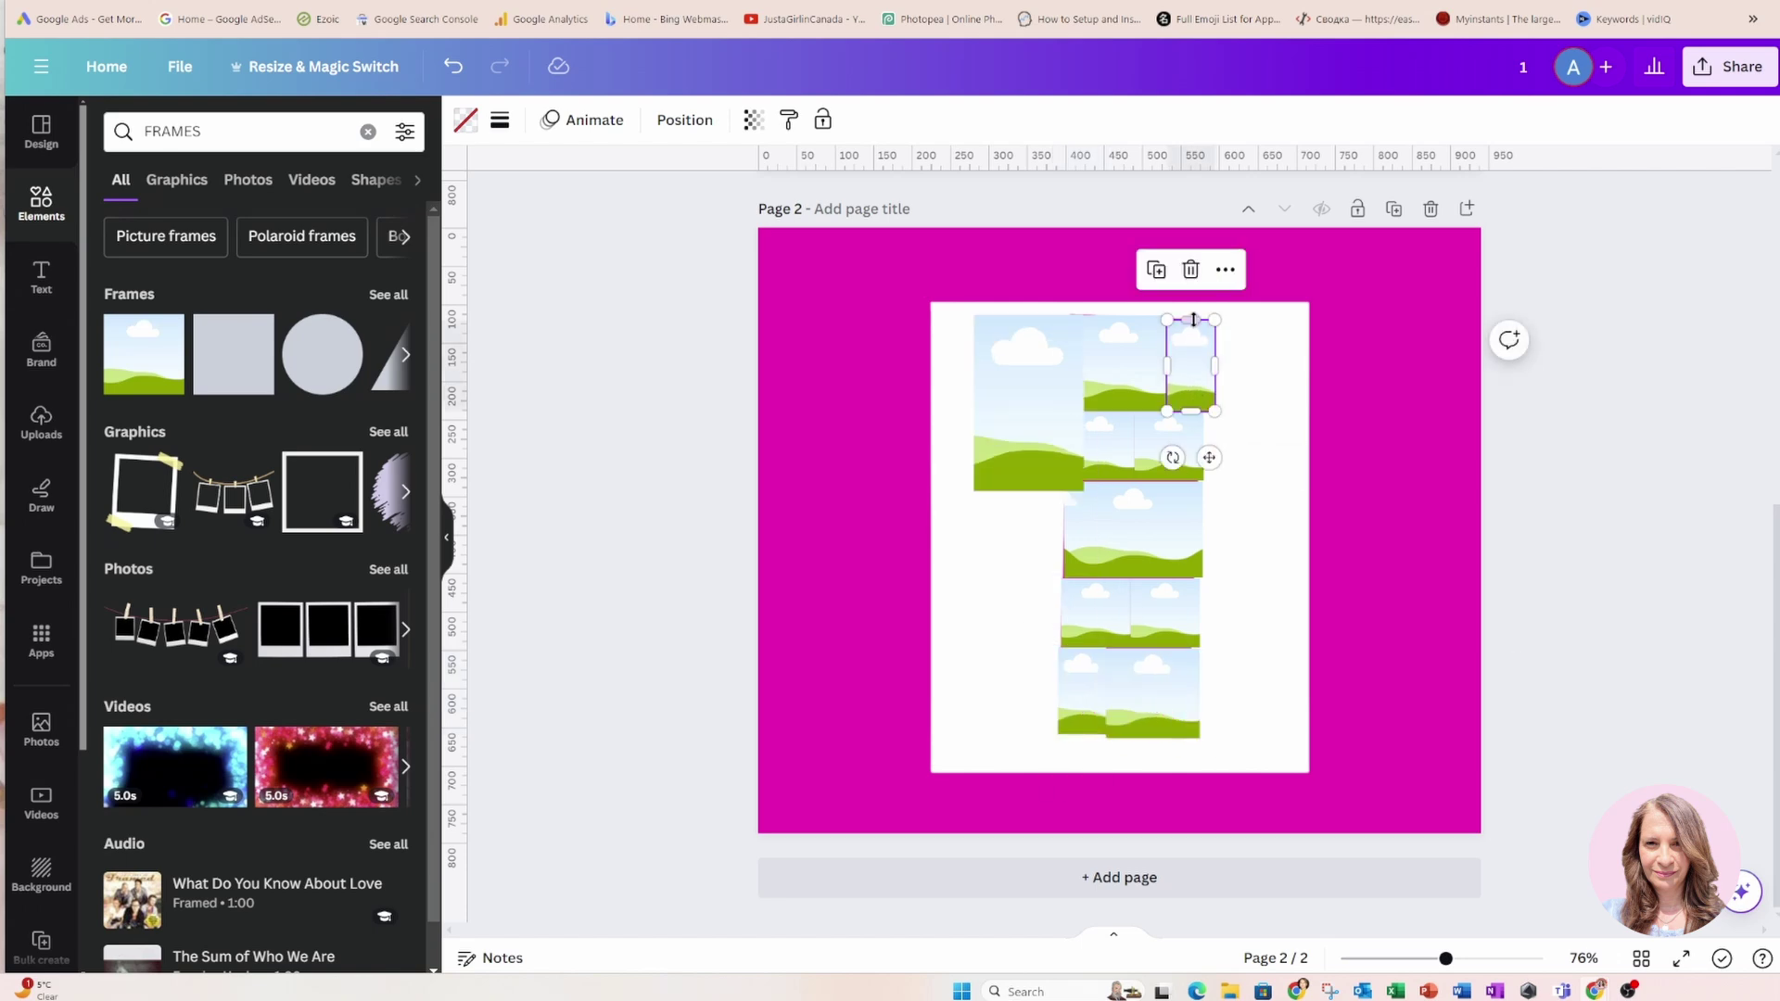
# Select all frame layers and give them a solid white border of weight 4
pyautogui.click(903, 283)
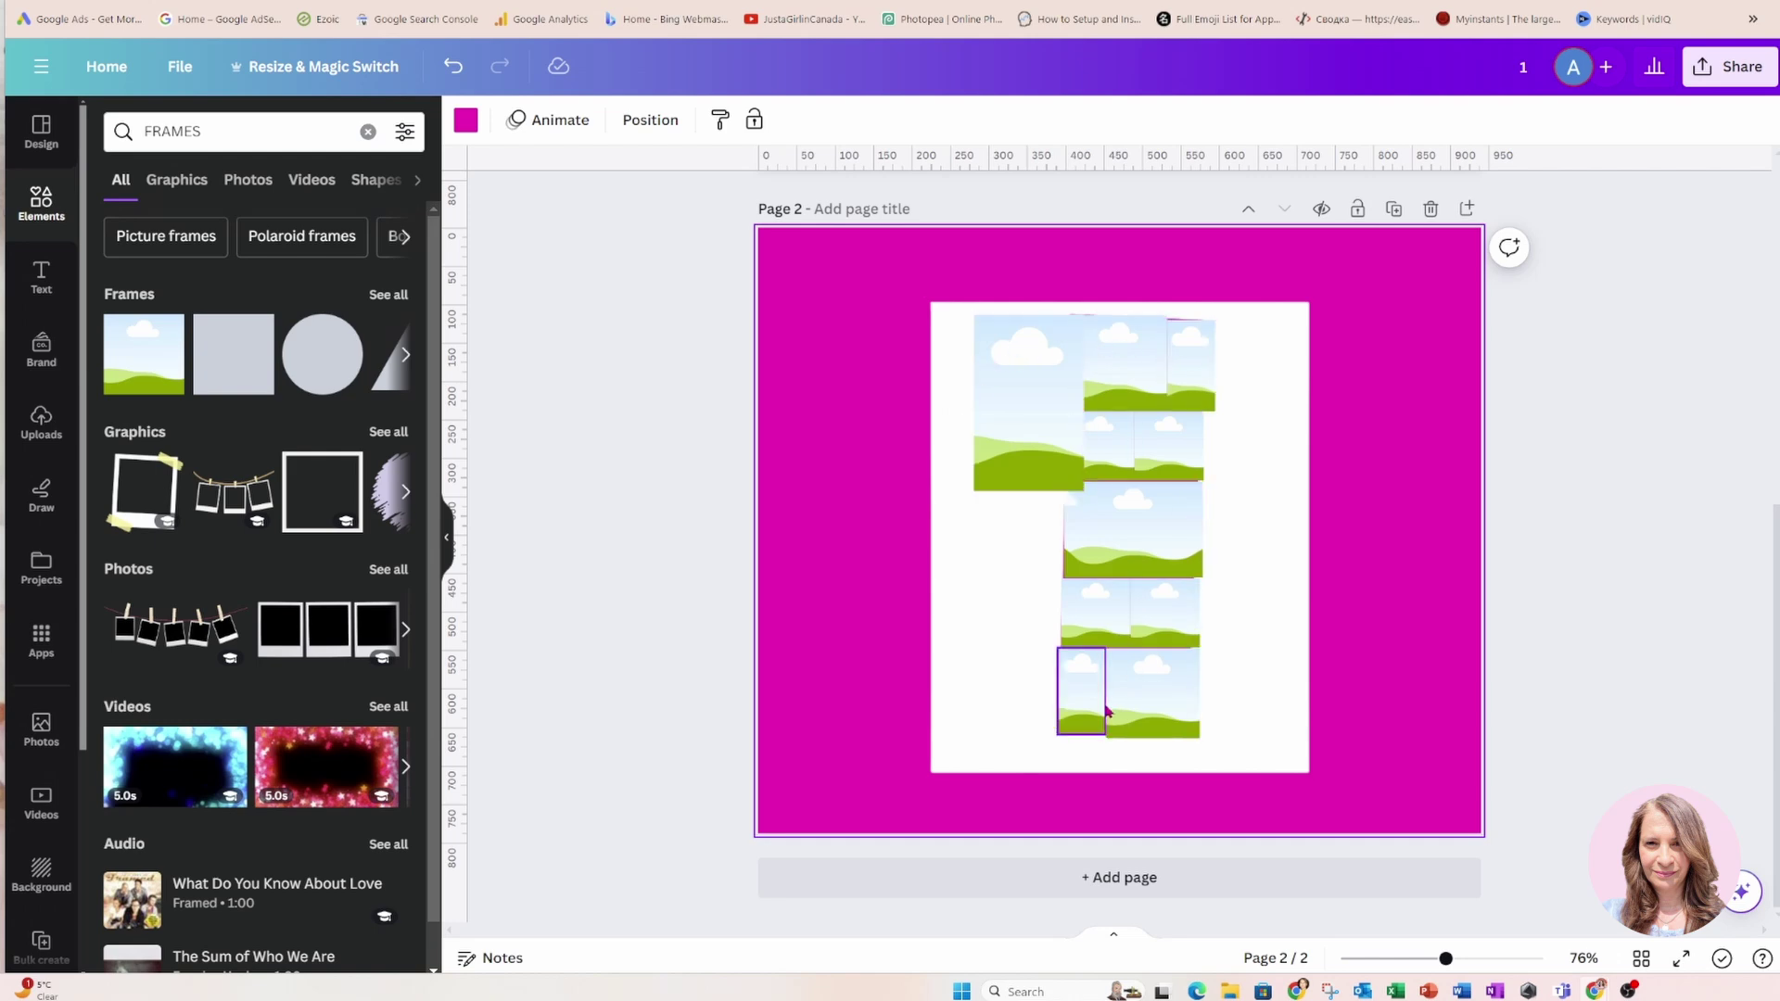
pyautogui.click(647, 128)
pyautogui.click(318, 266)
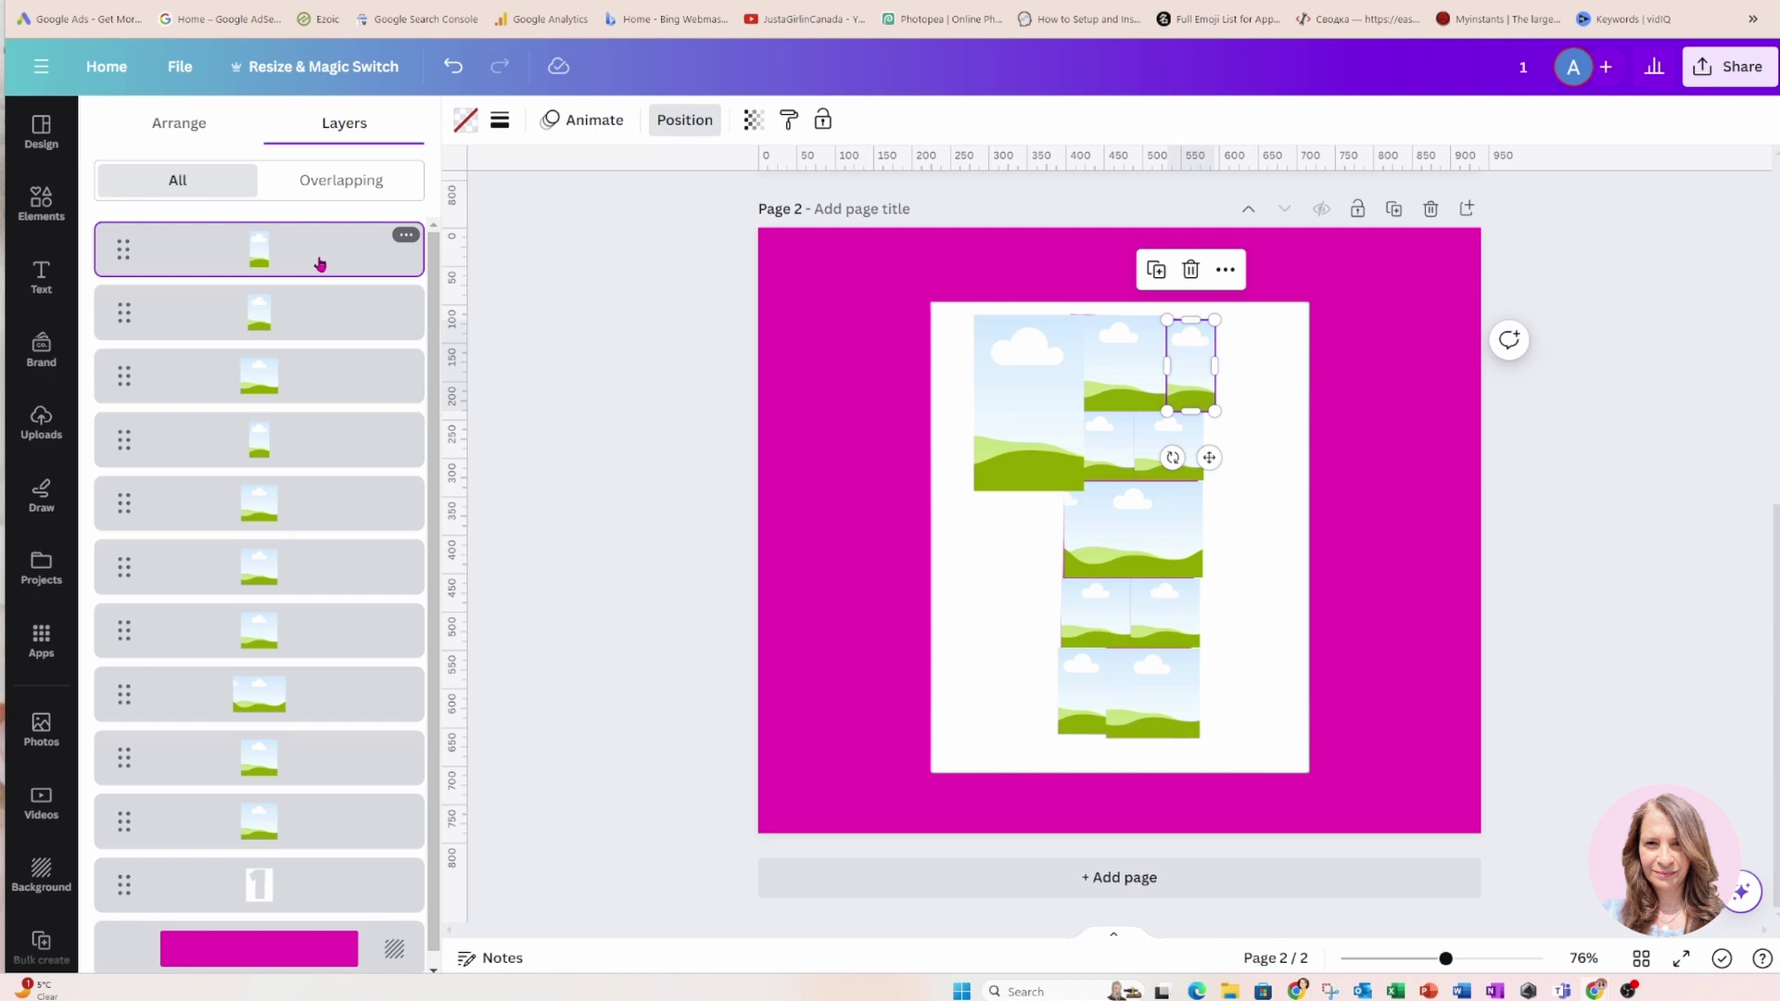
pyautogui.keyDown('shift'); pyautogui.click(275, 829); pyautogui.keyUp('shift')
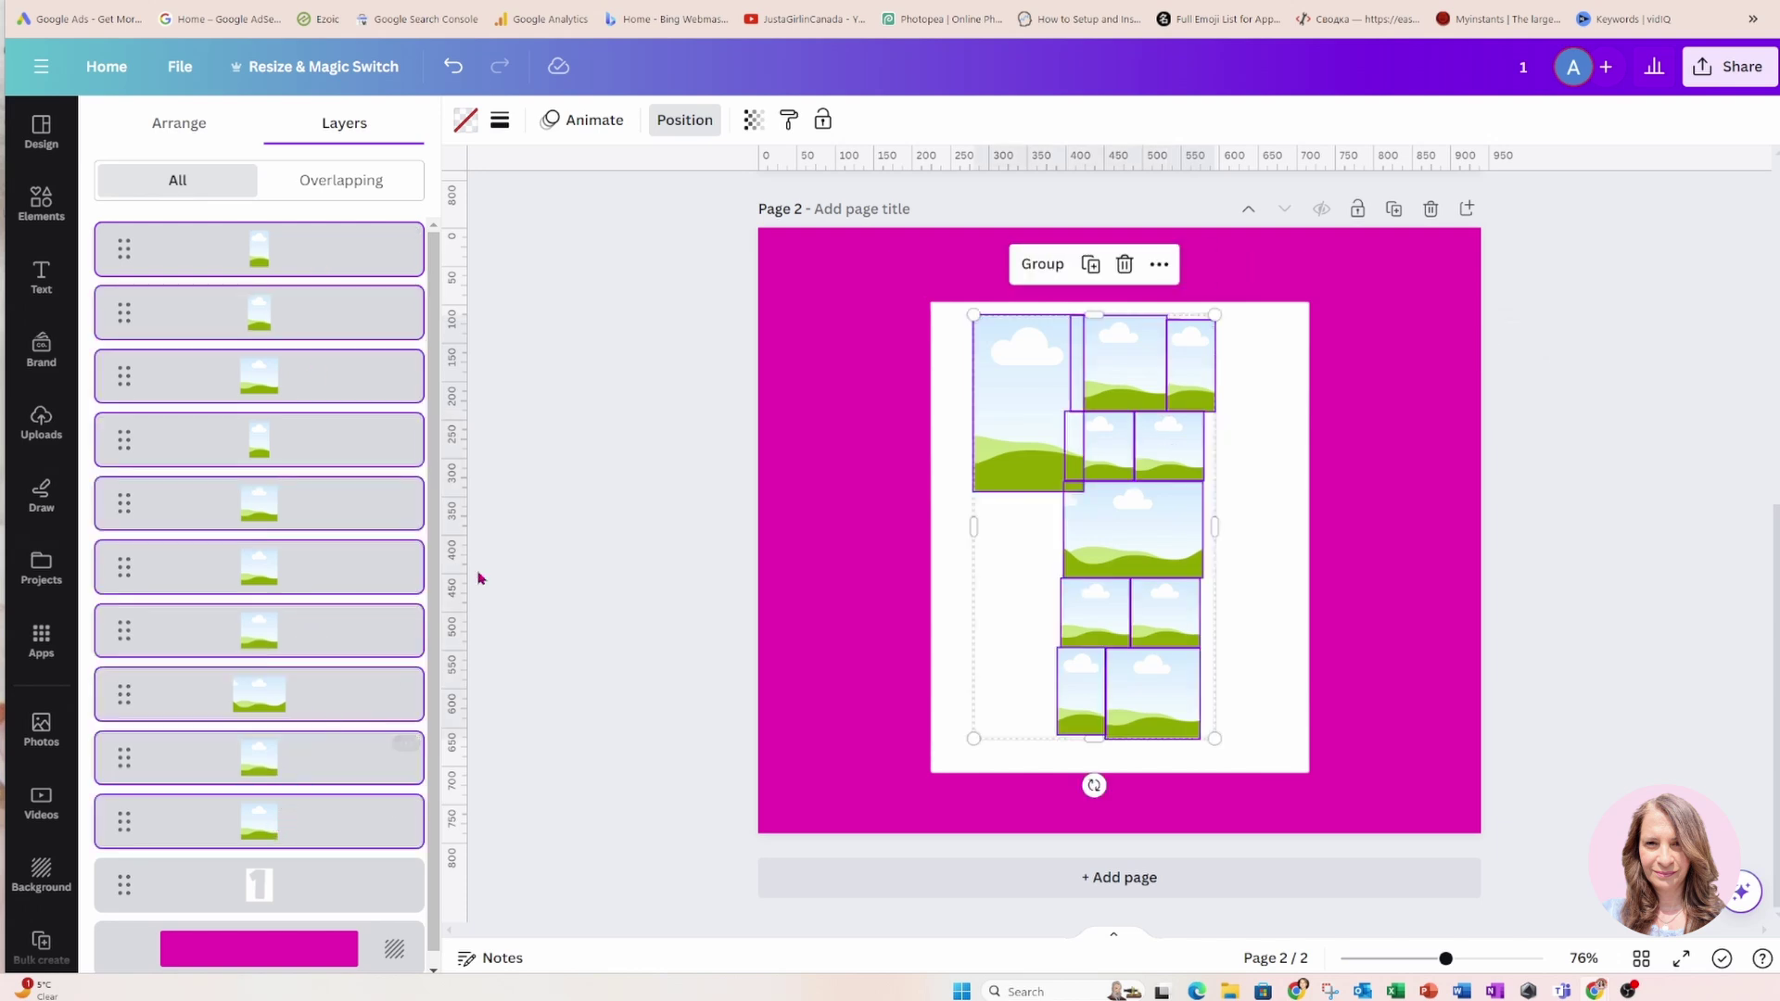
pyautogui.click(500, 119)
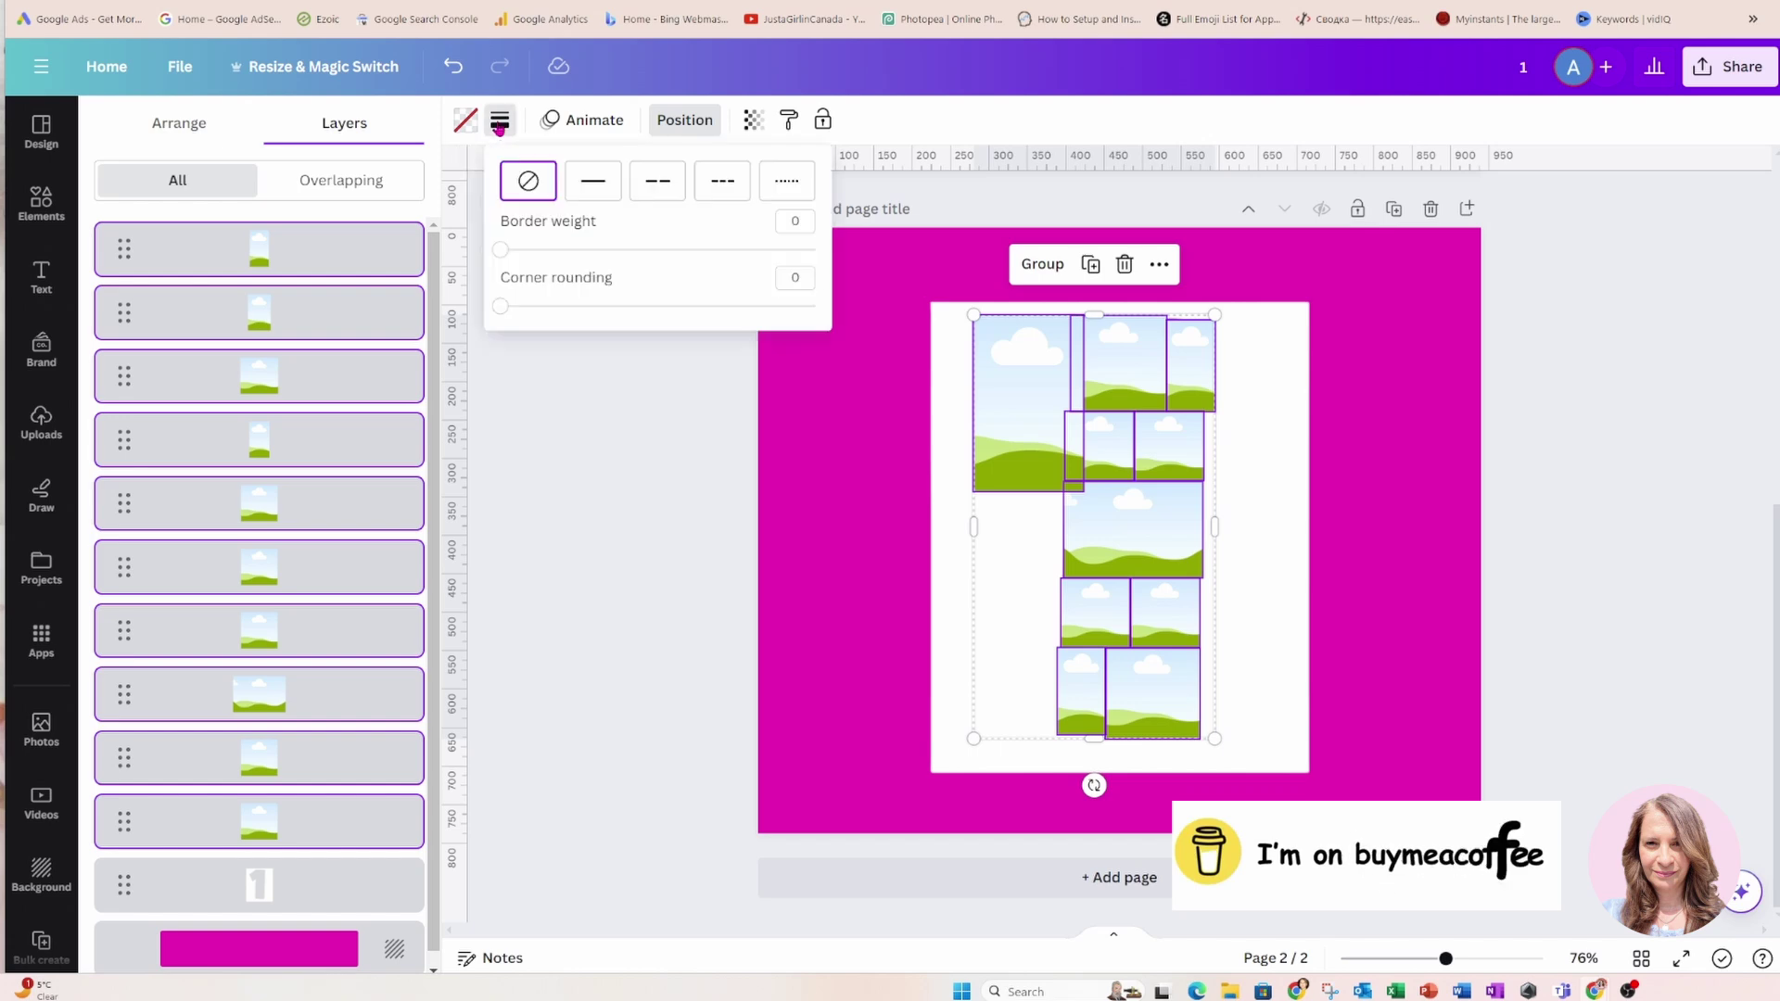
pyautogui.click(586, 183)
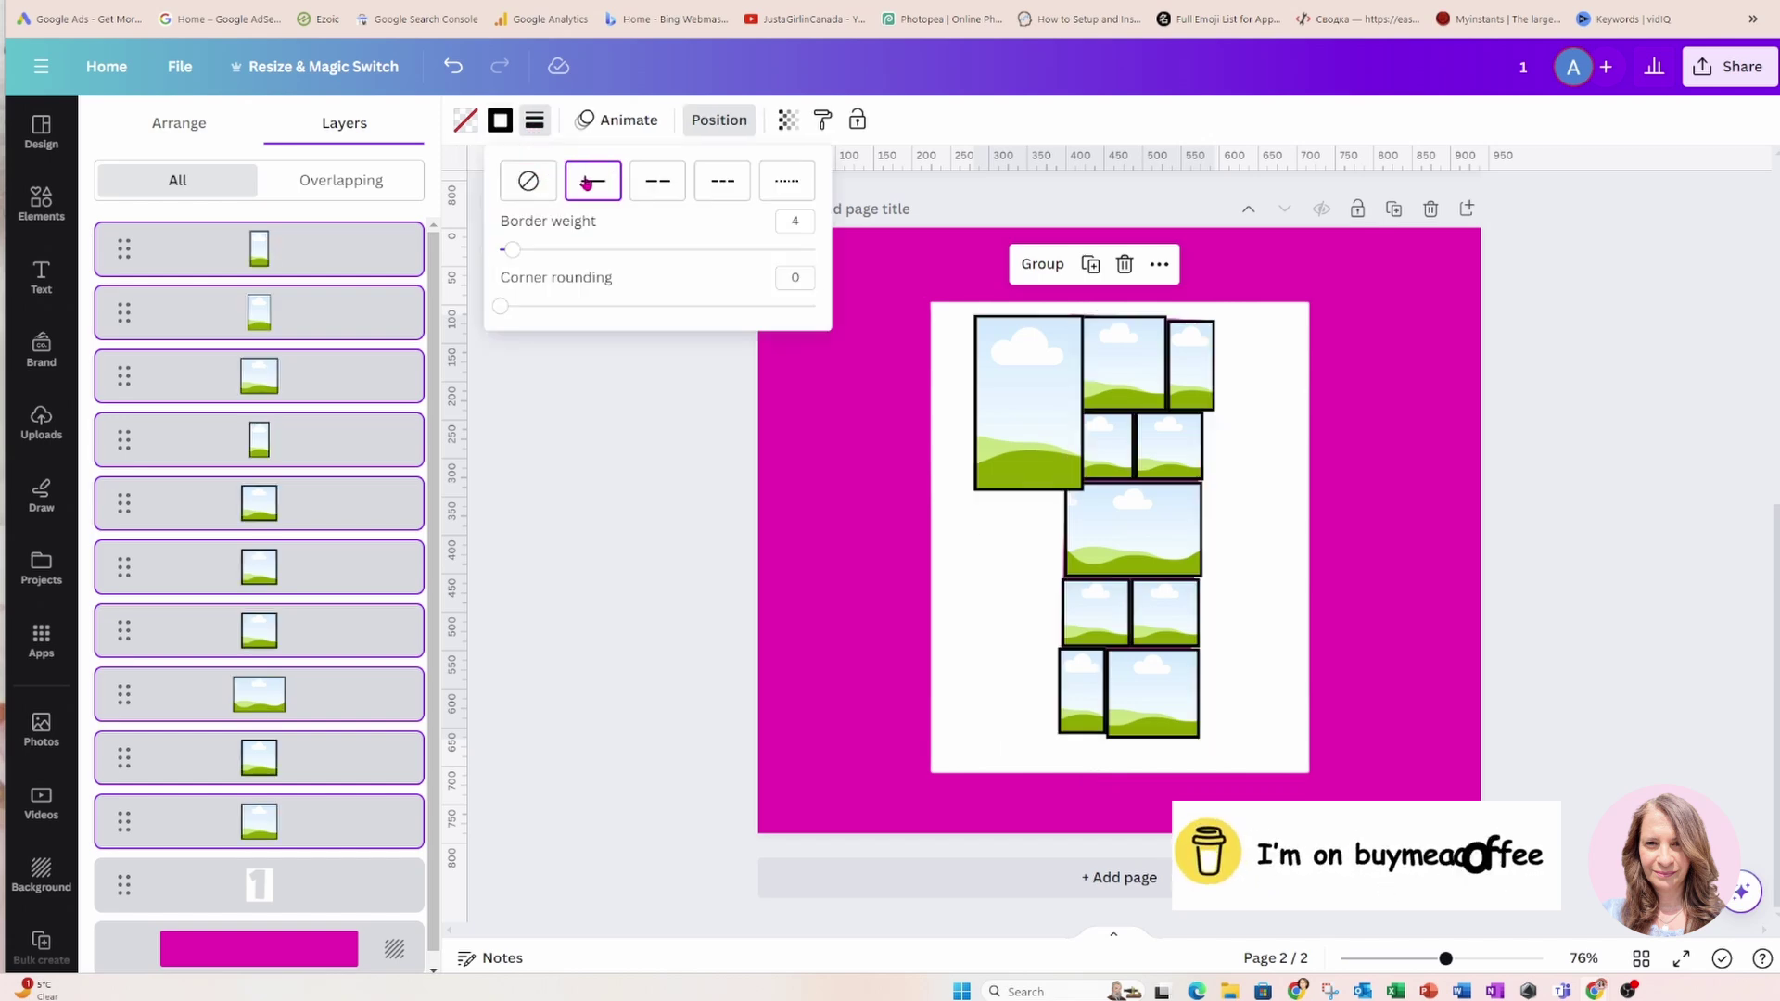
pyautogui.click(512, 134)
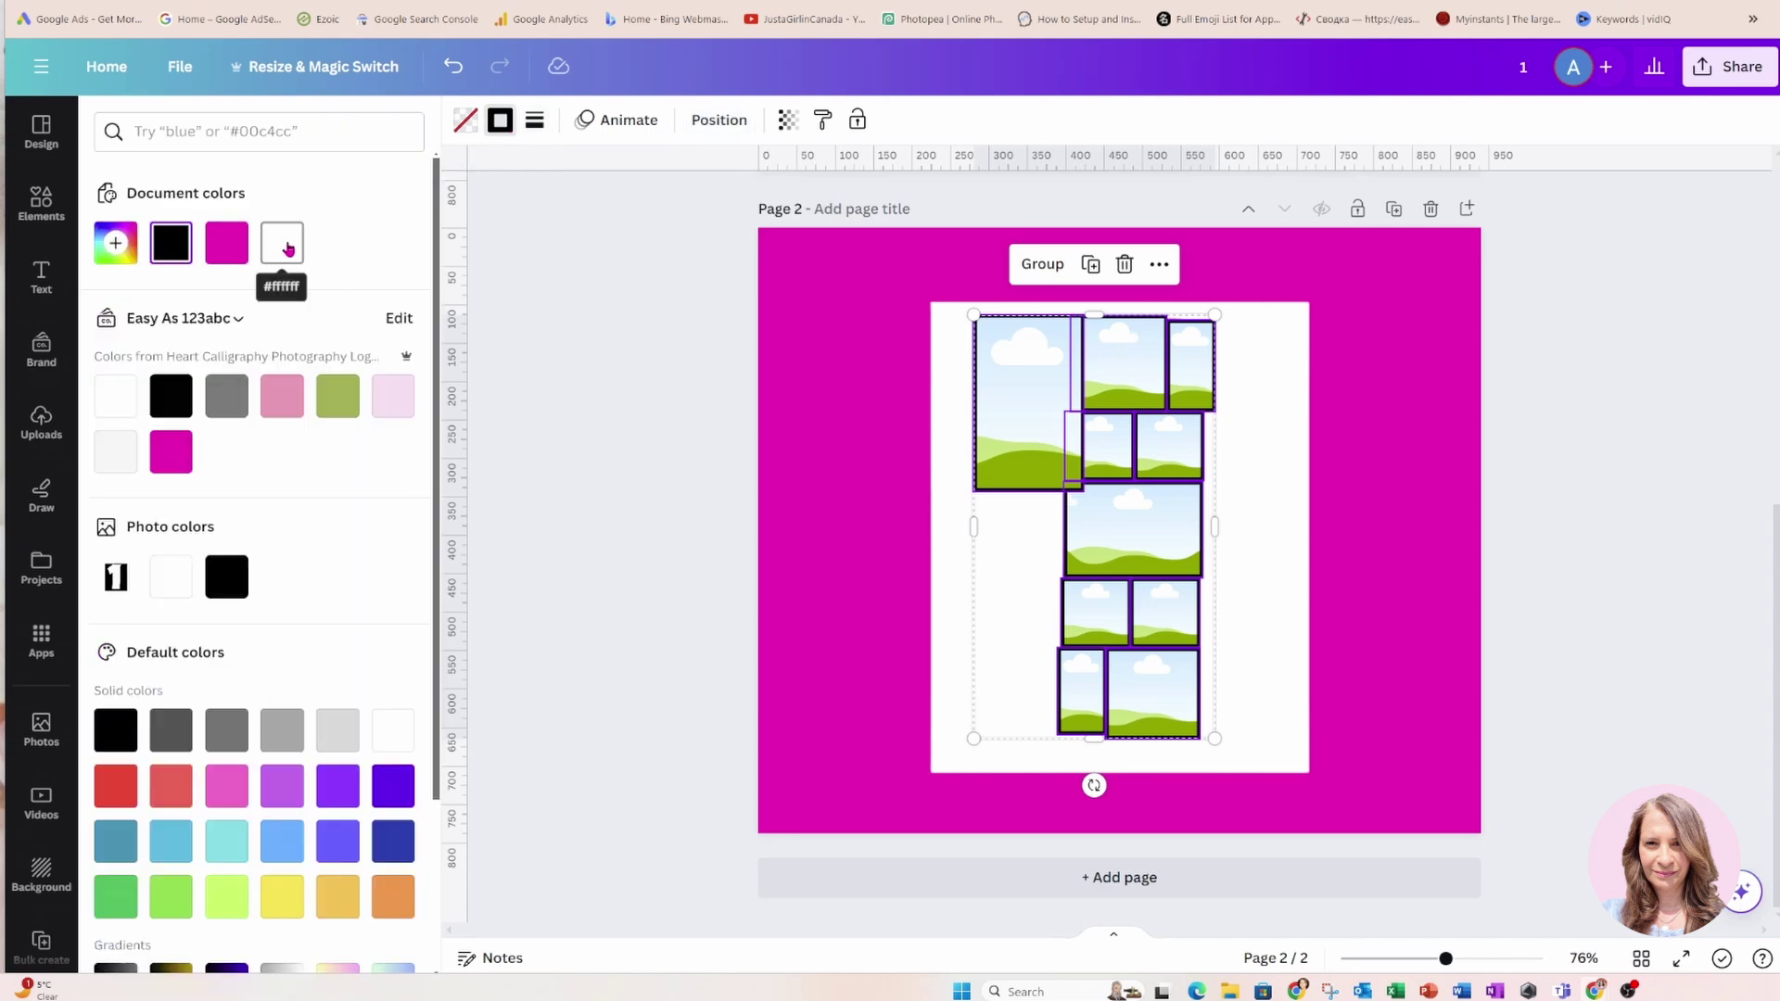
pyautogui.click(287, 249)
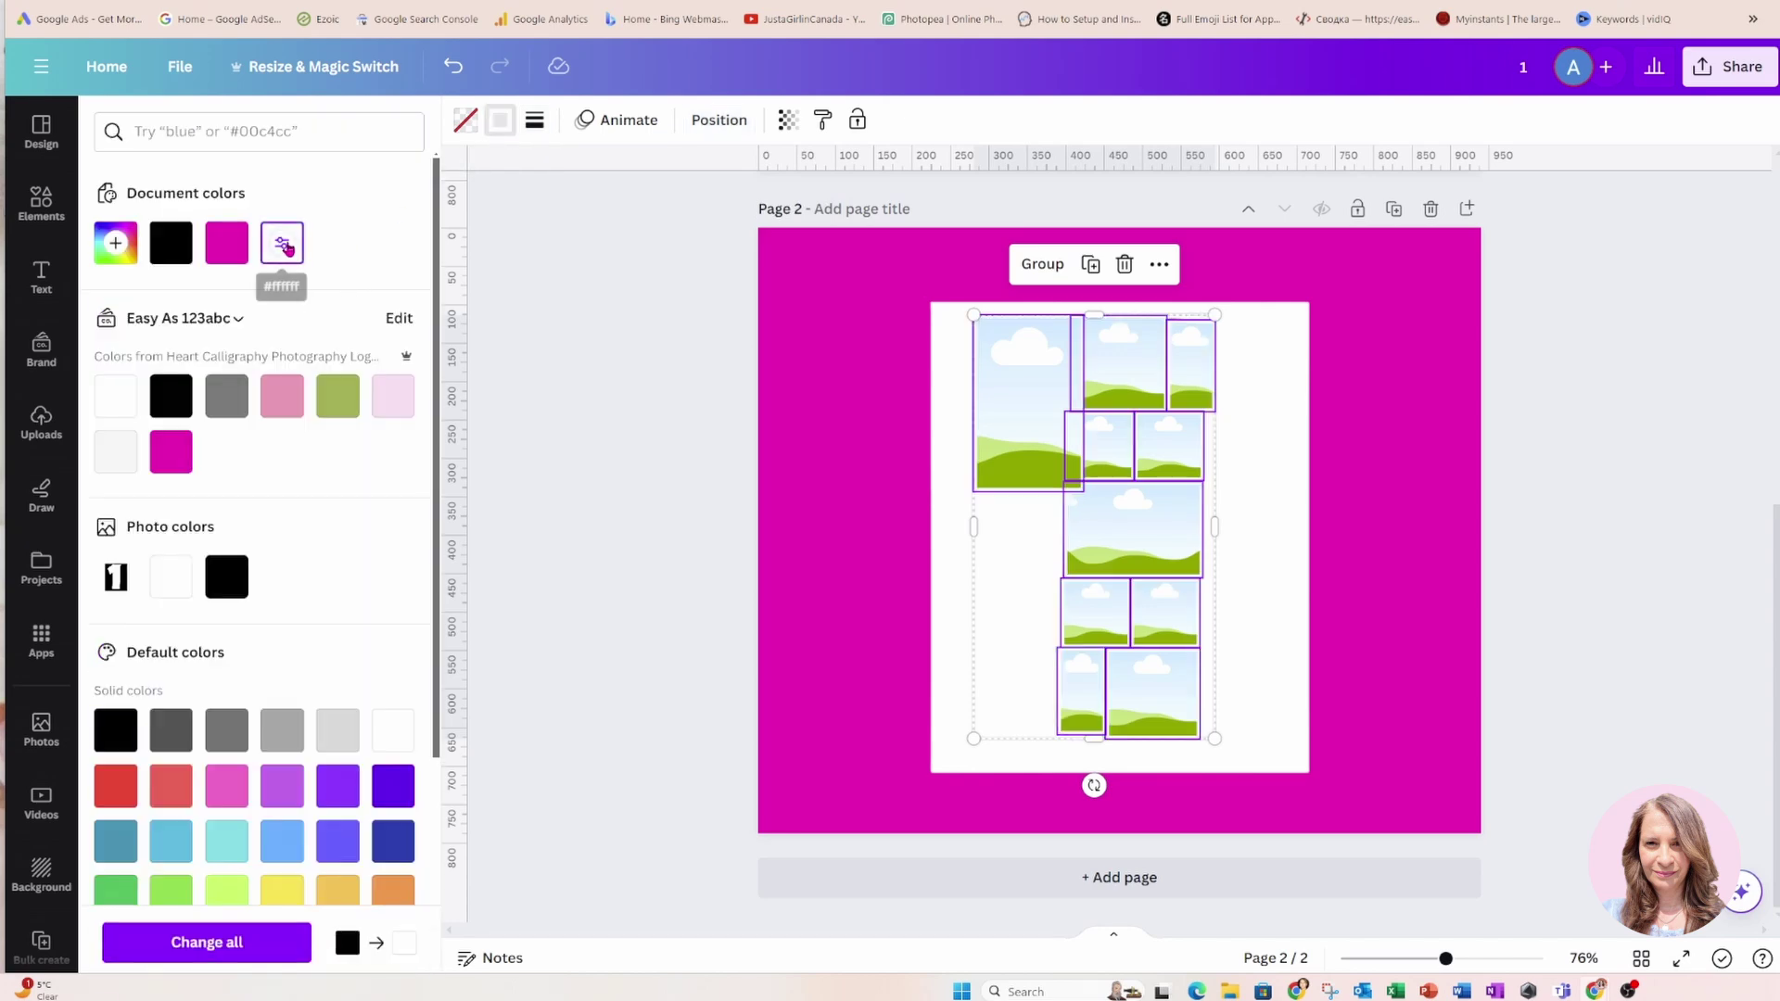
pyautogui.click(824, 272)
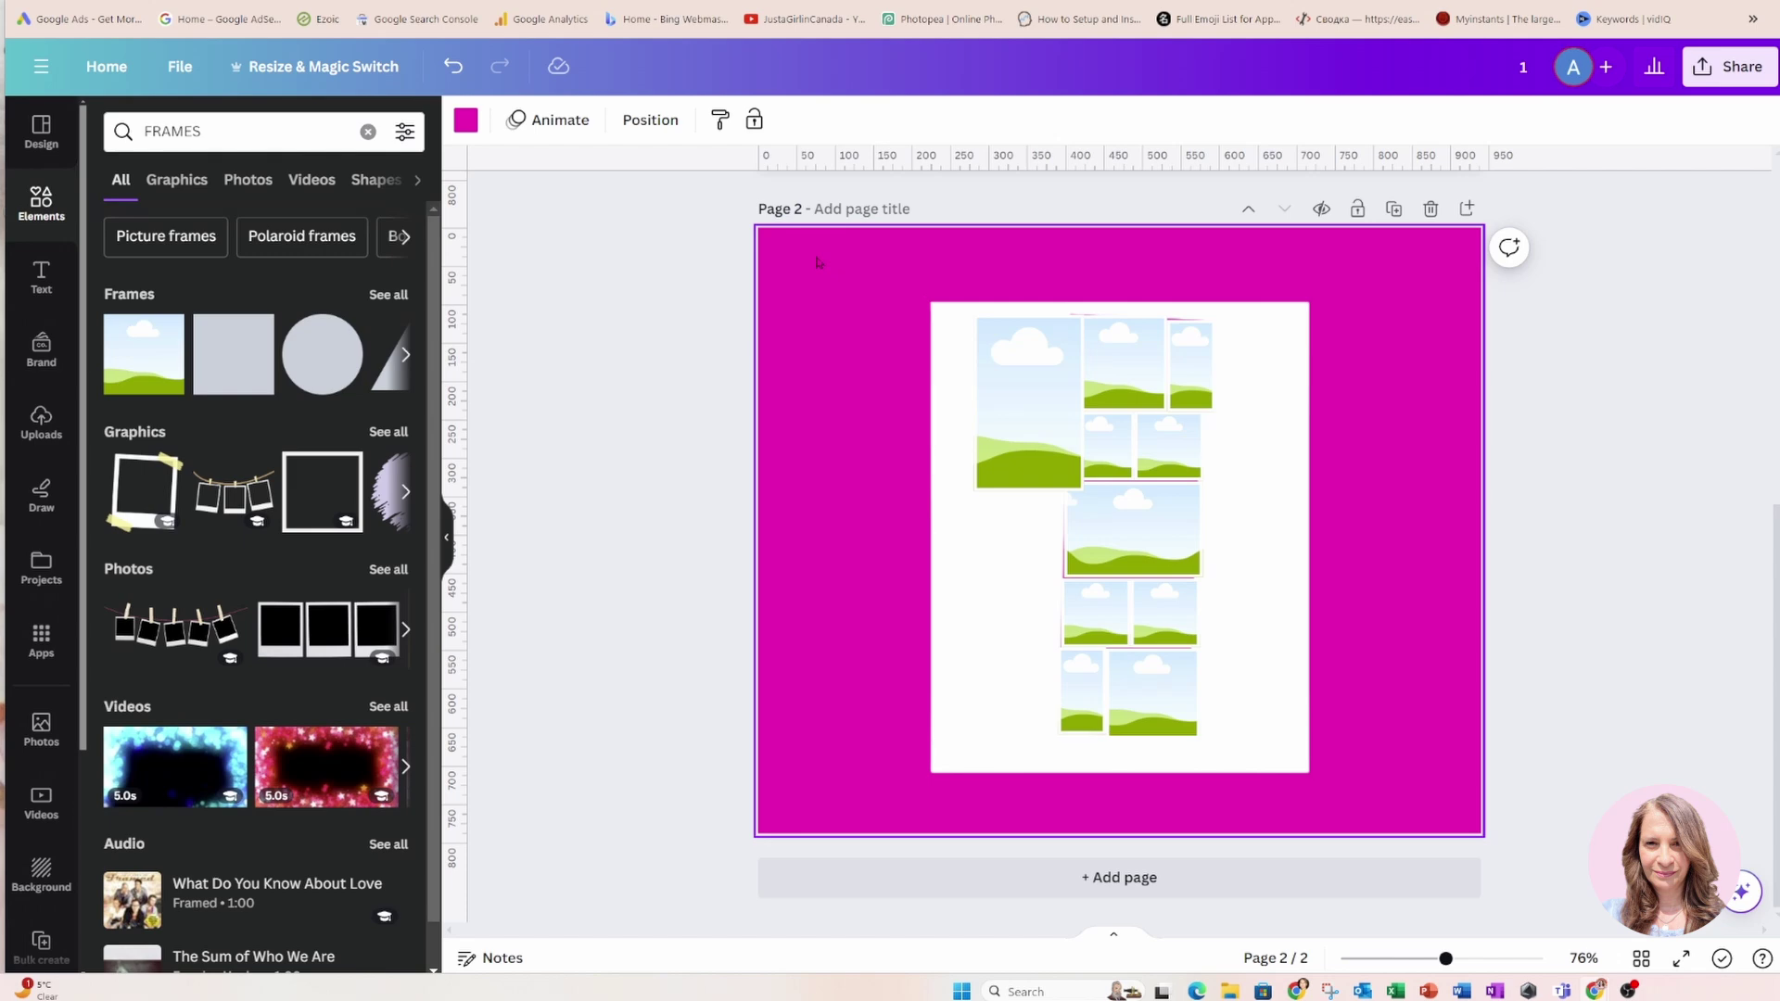
# Turn the page background white and move the 1 cutout to the top layer
pyautogui.click(471, 133)
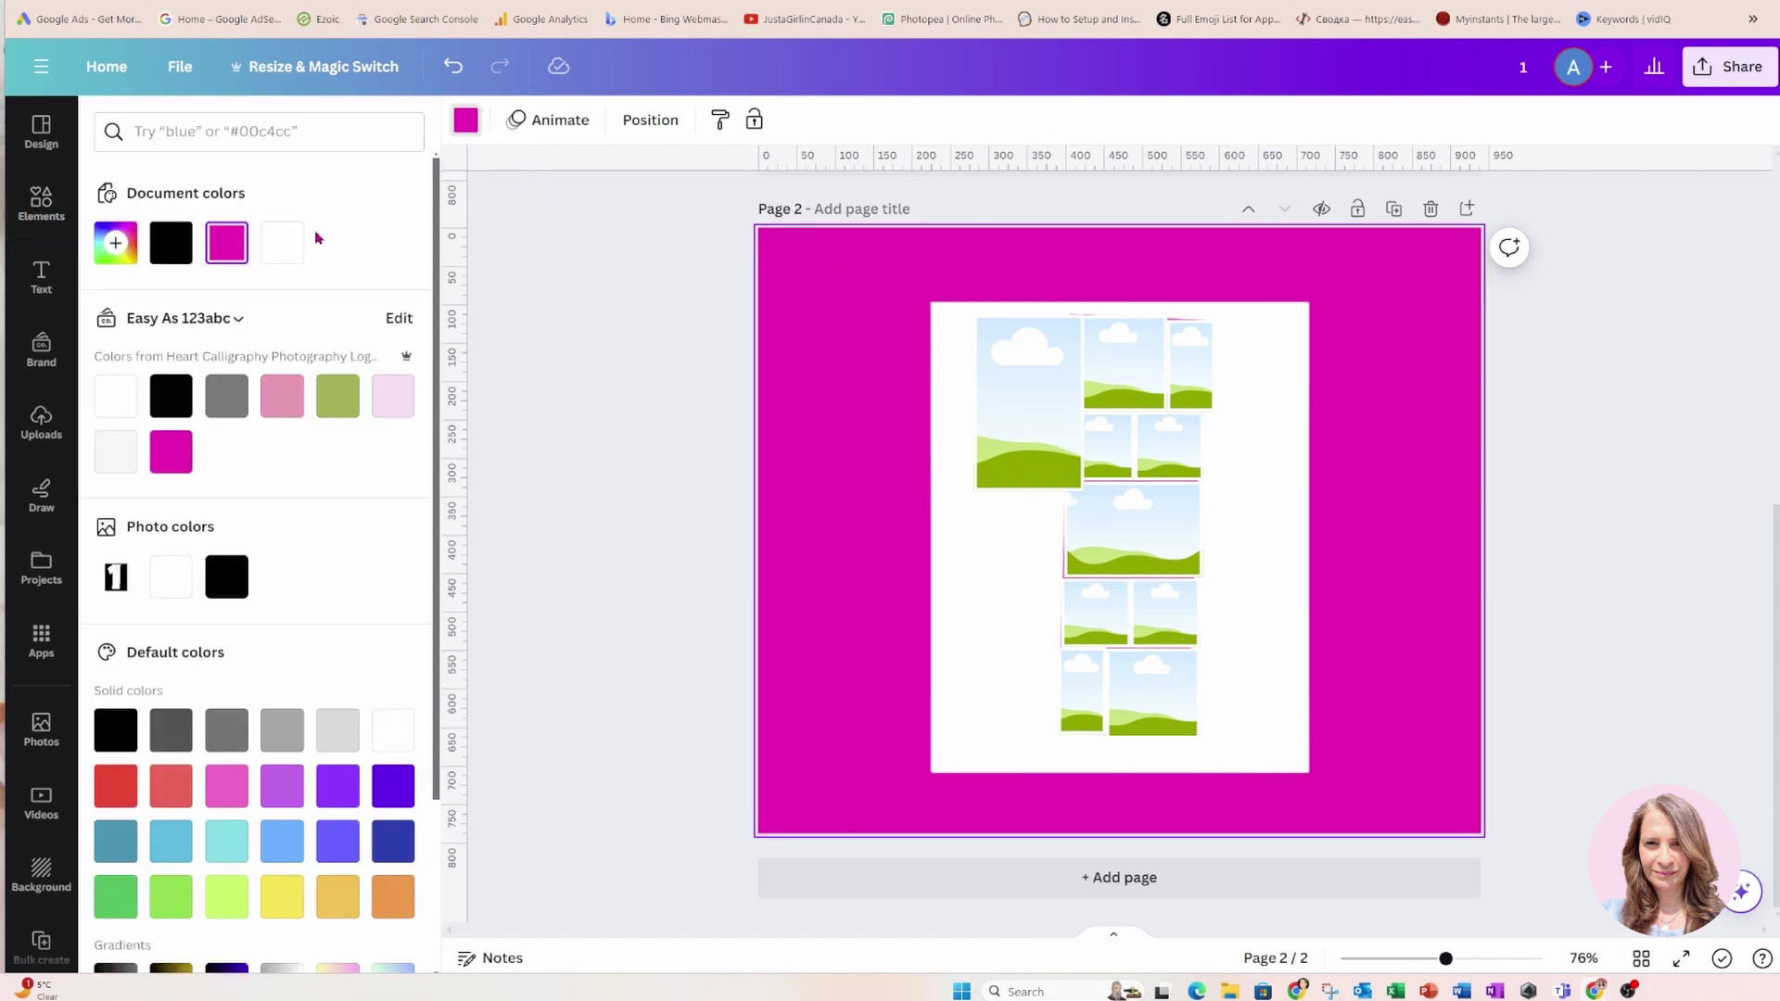
pyautogui.click(278, 242)
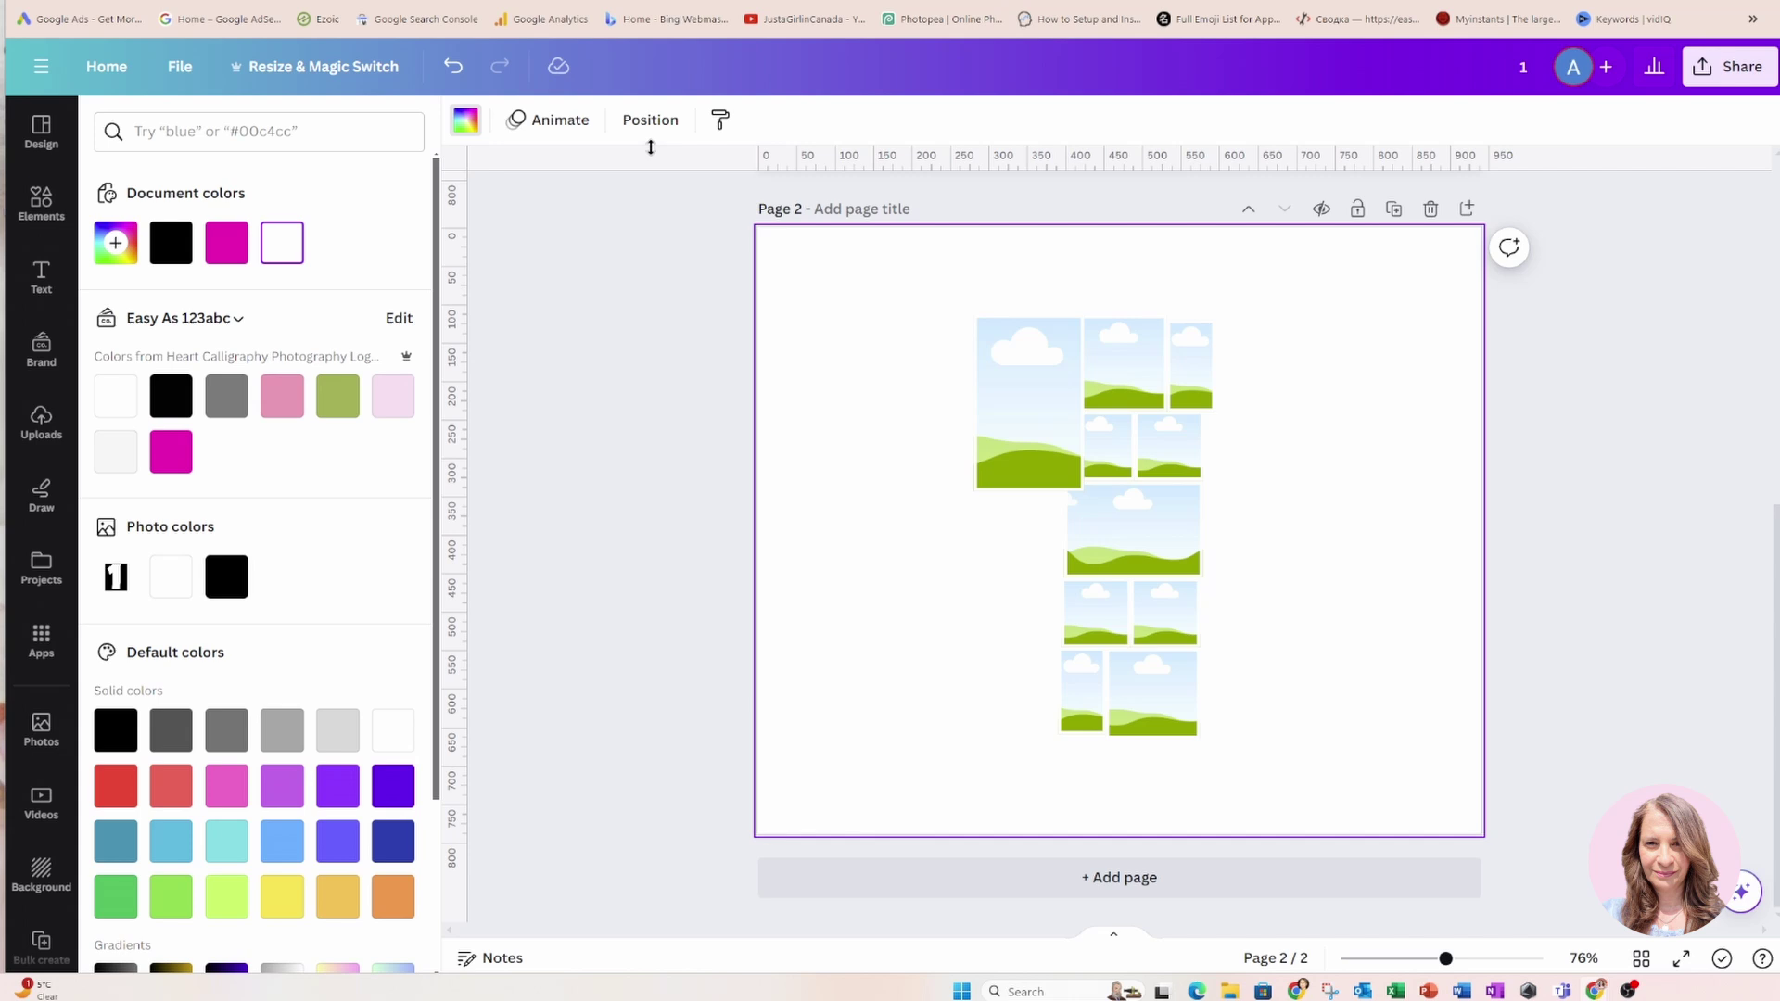
pyautogui.click(651, 121)
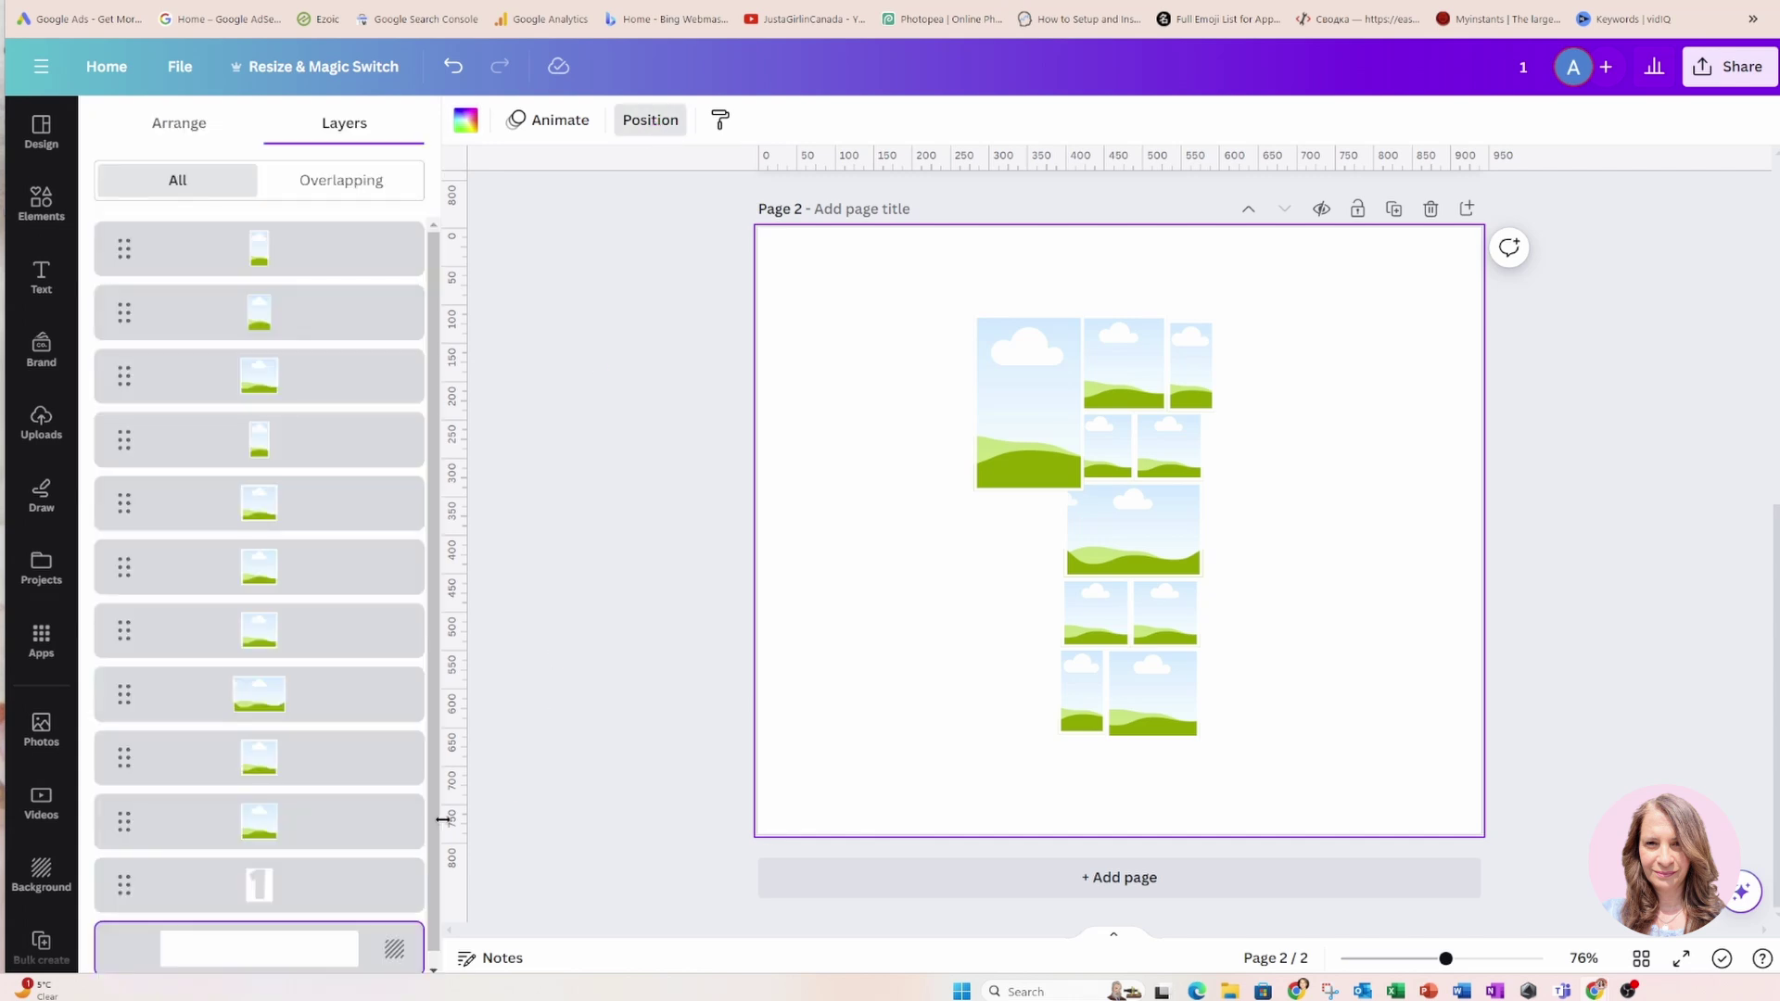
pyautogui.moveTo(286, 897); pyautogui.dragTo(306, 241)
pyautogui.click(795, 283)
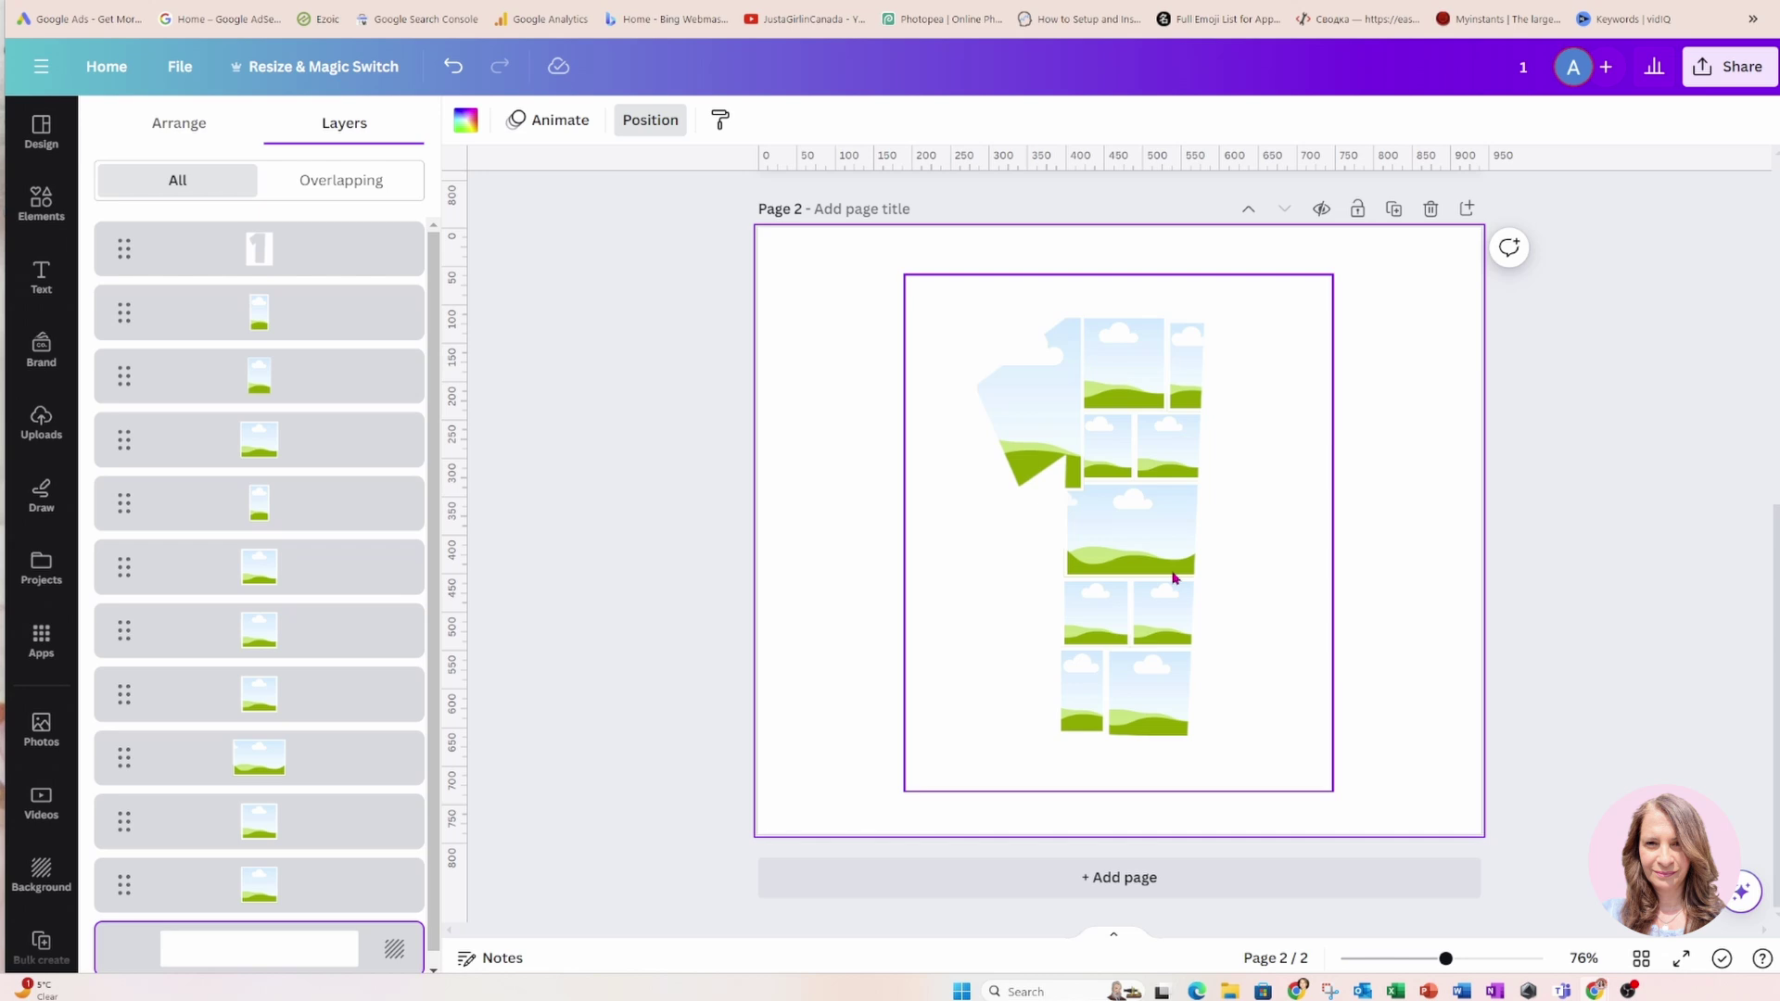
pyautogui.click(313, 318)
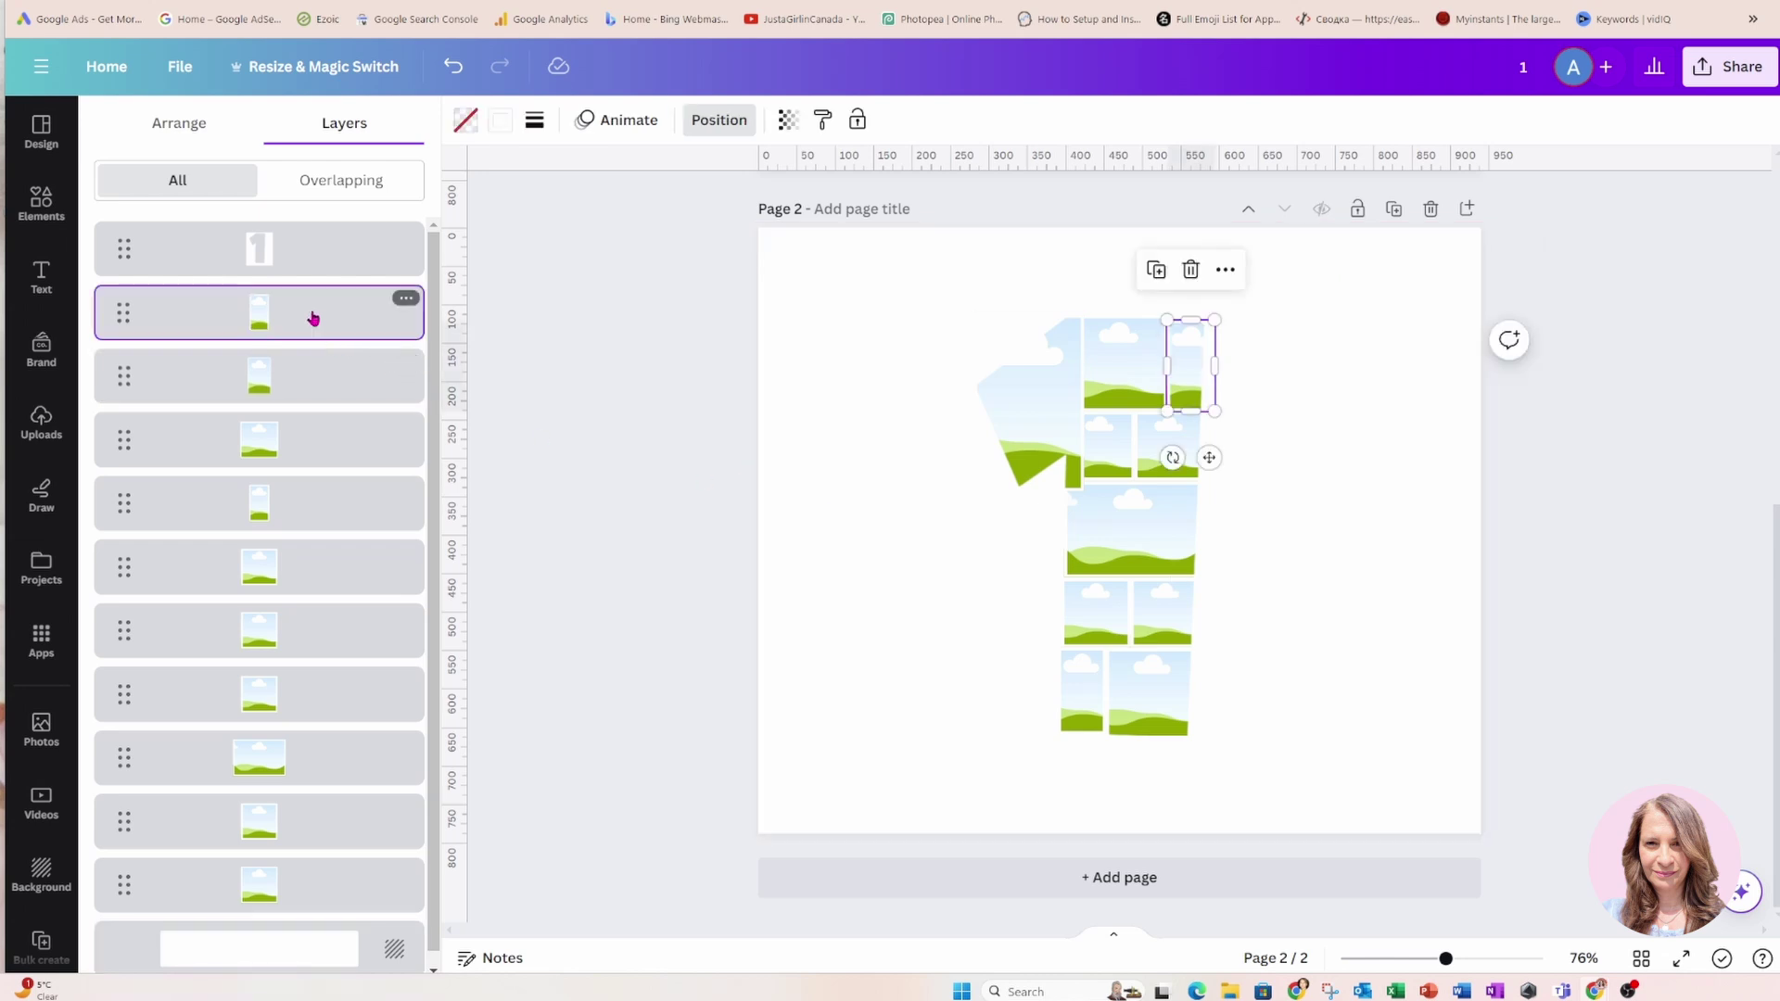
# Group the photo frames, enlarge the grid to about 658×794 and shift it right
pyautogui.keyDown('shift'); pyautogui.click(276, 904); pyautogui.keyUp('shift')
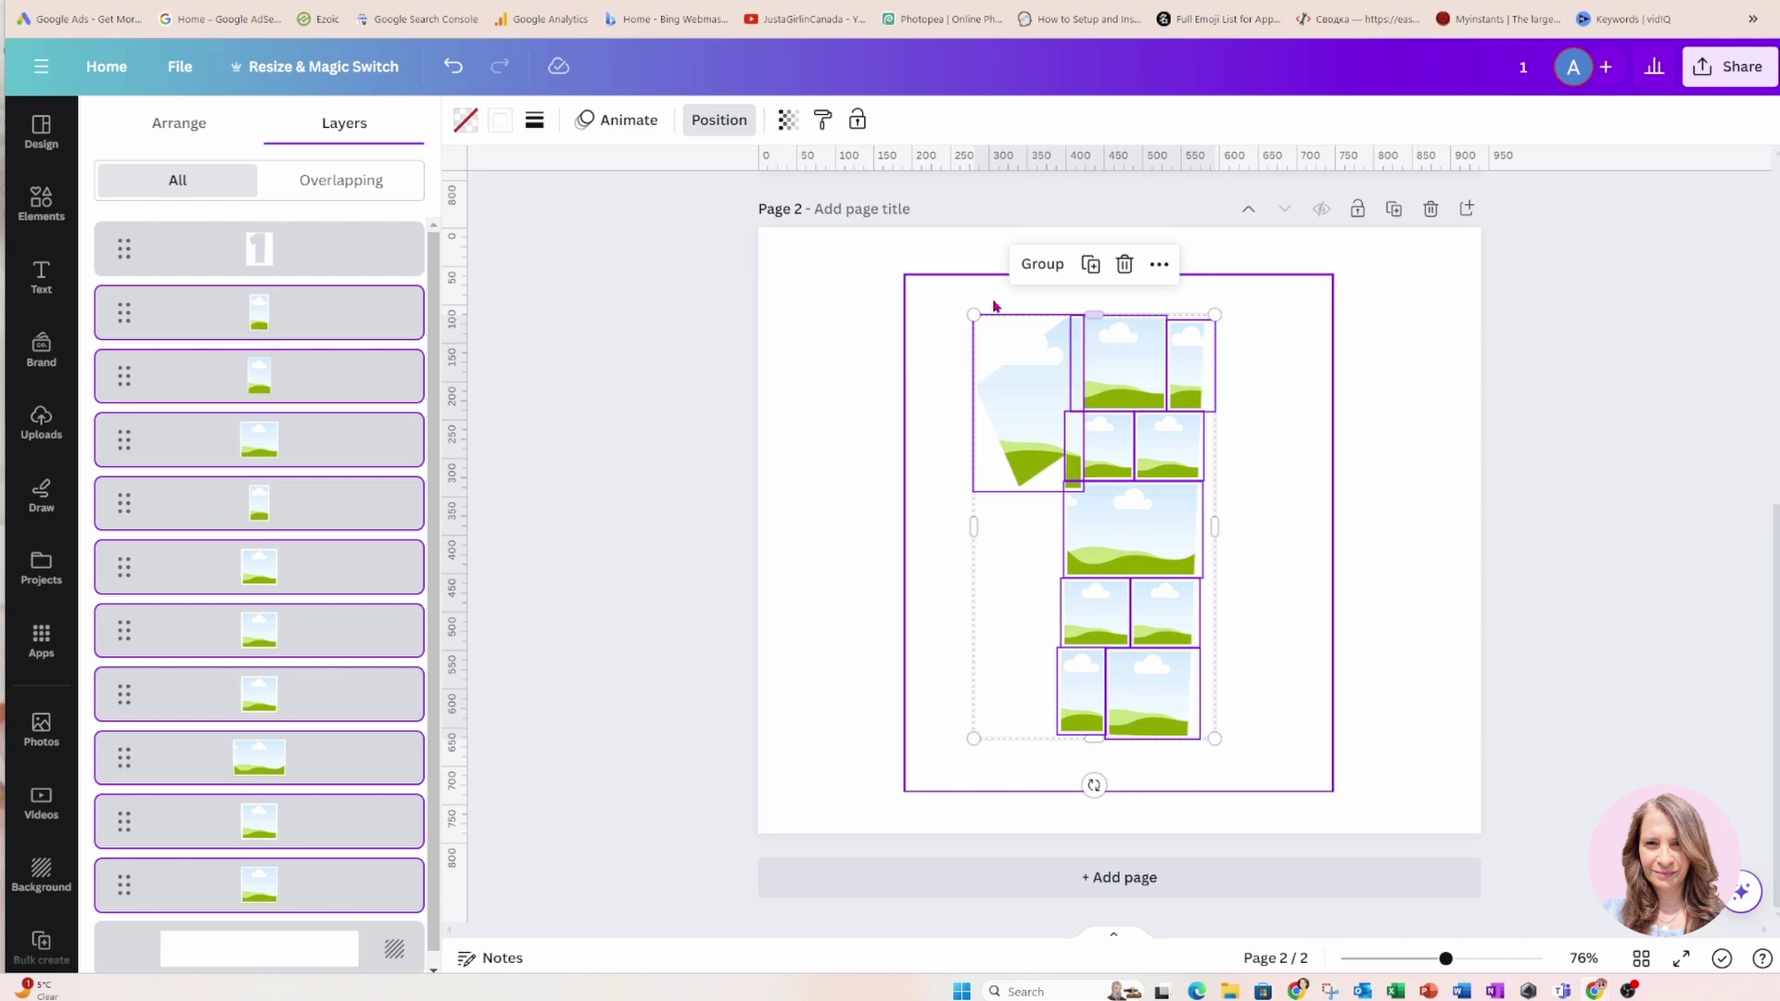
pyautogui.click(1033, 266)
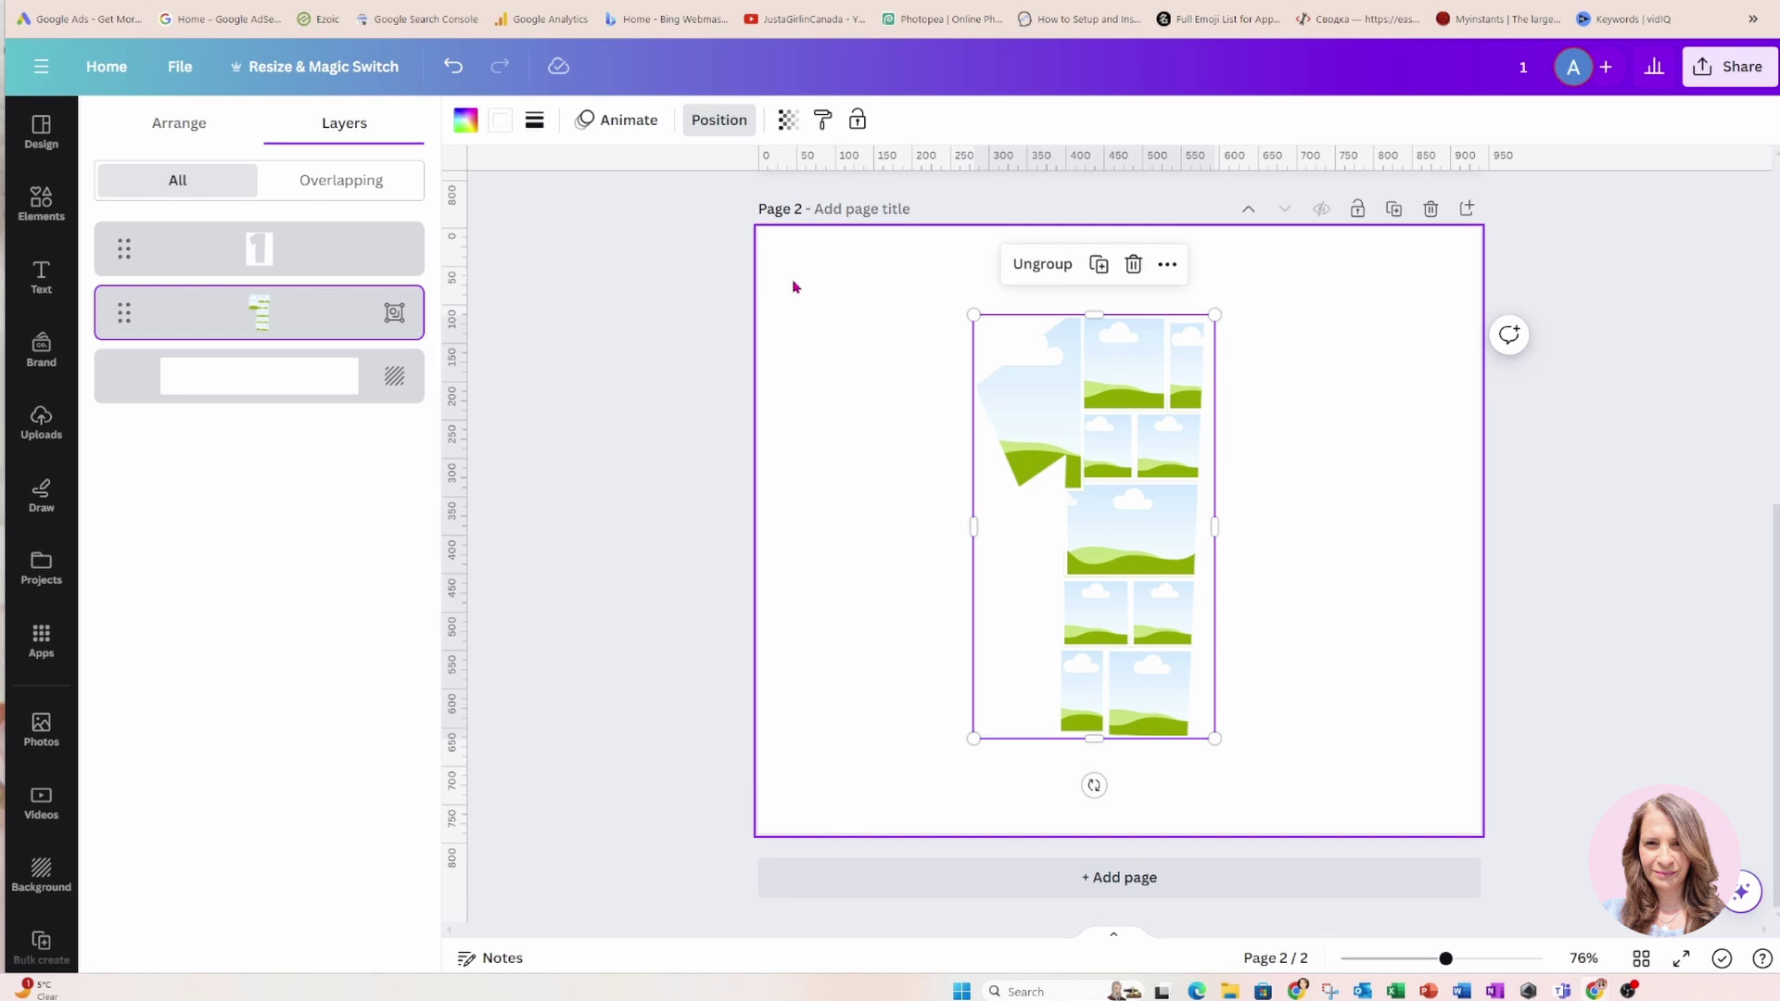
pyautogui.moveTo(707, 285); pyautogui.dragTo(1350, 753)
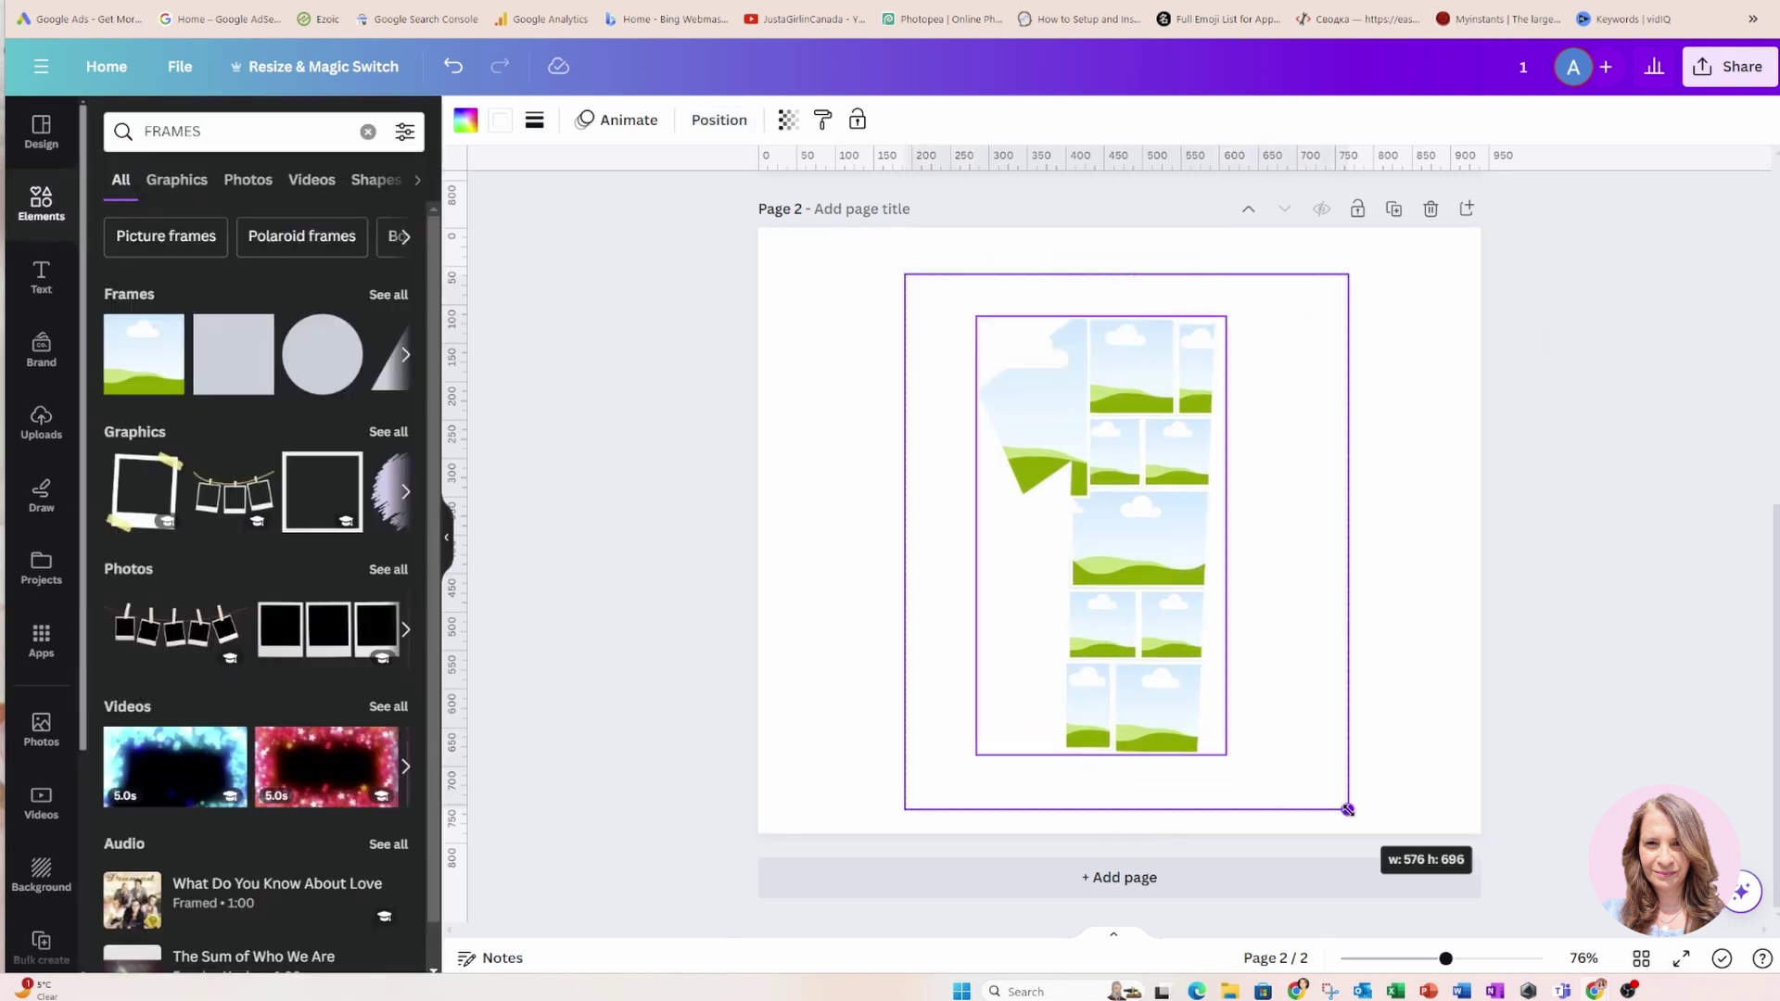
pyautogui.moveTo(1346, 809); pyautogui.dragTo(1378, 845)
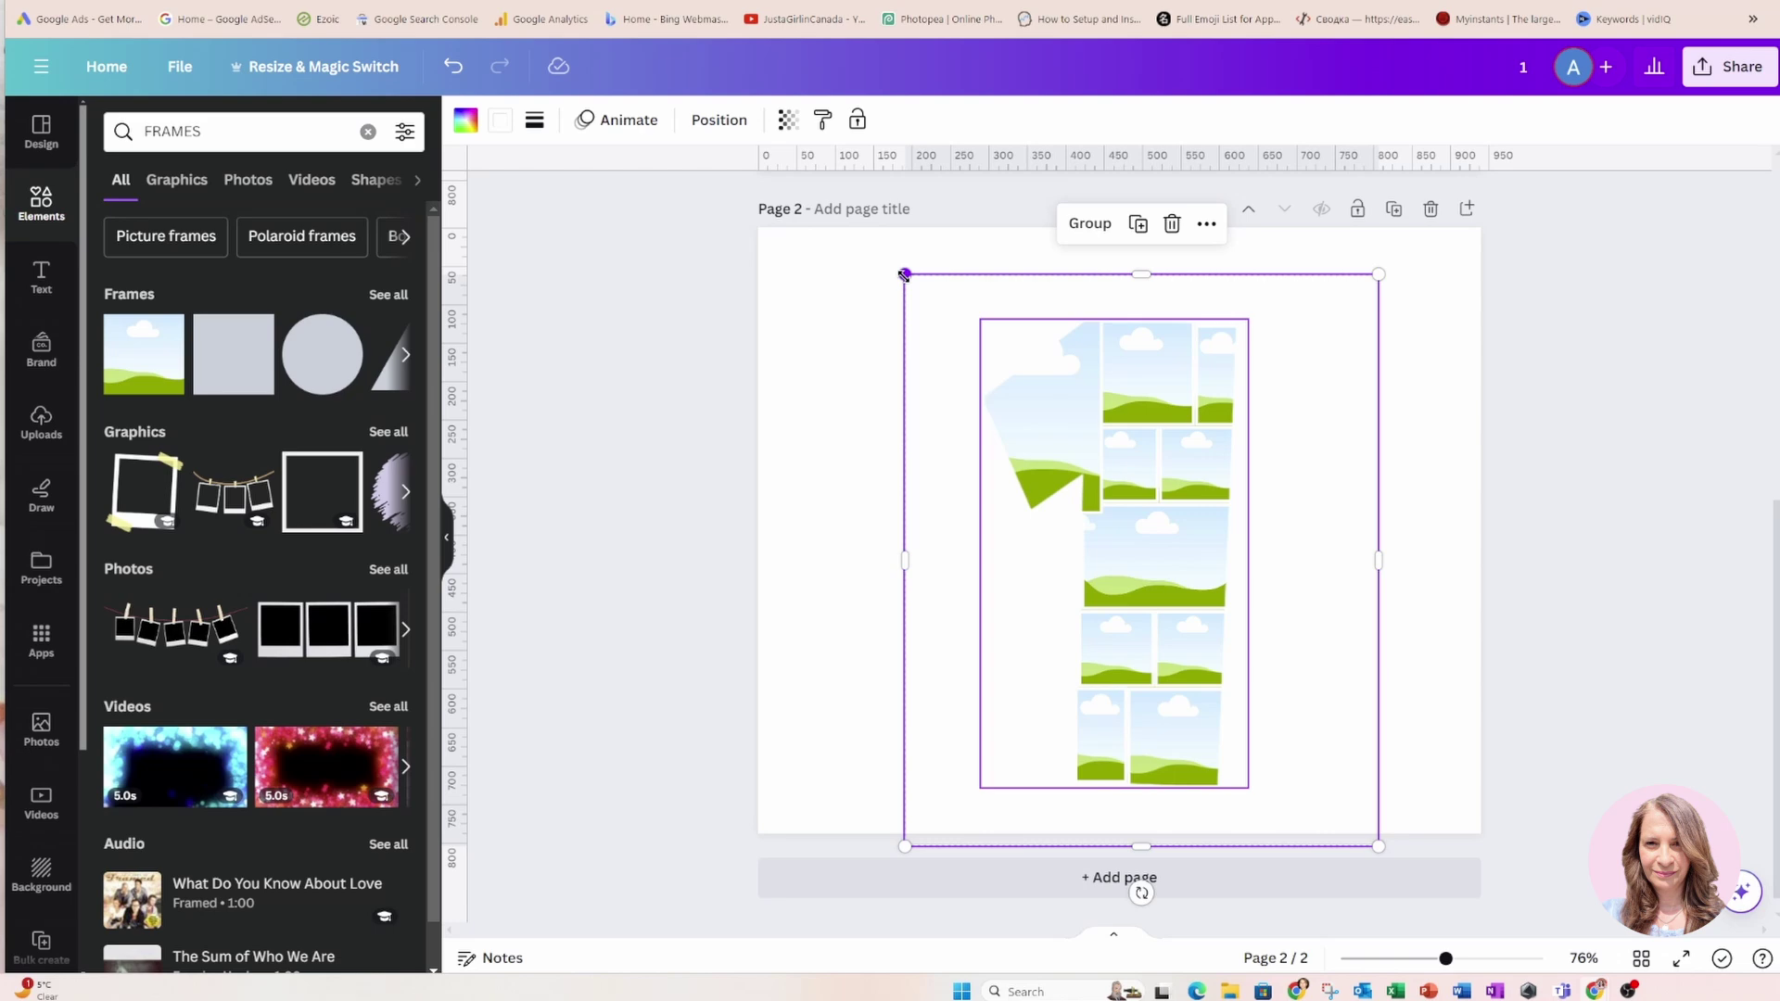
pyautogui.moveTo(905, 274); pyautogui.dragTo(871, 238)
pyautogui.moveTo(1020, 560); pyautogui.dragTo(1102, 559)
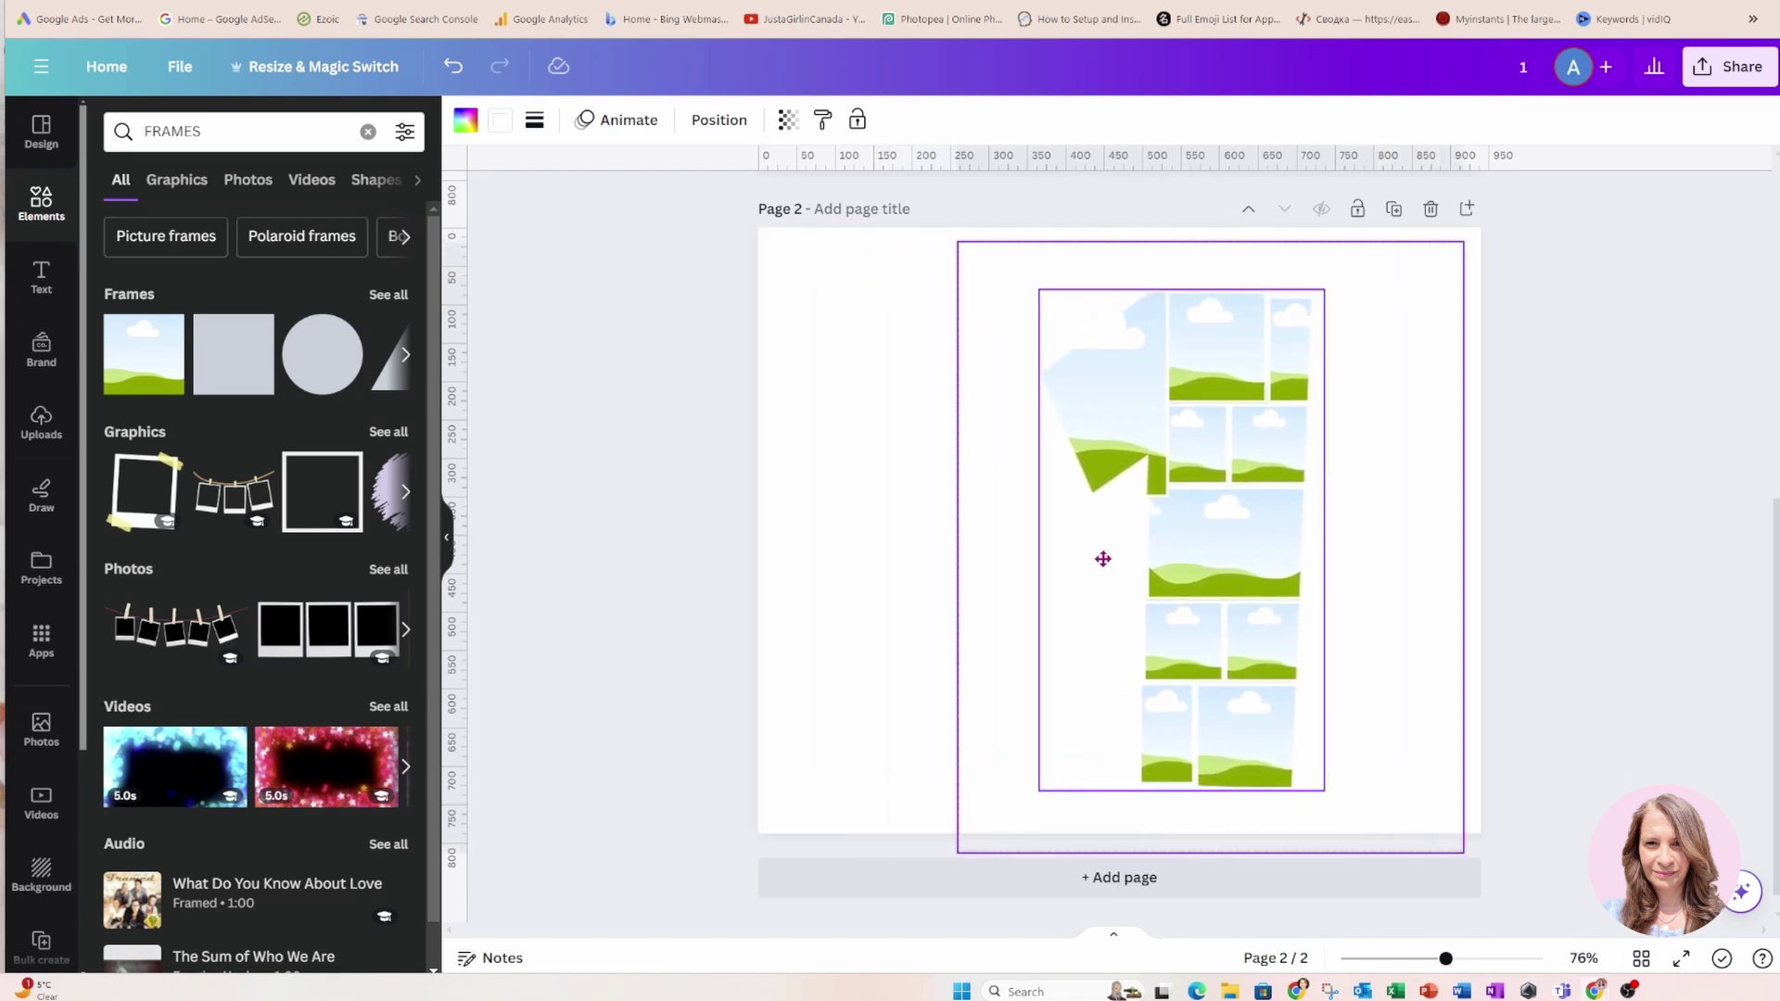
# Give the white 1 cutout a black Glow shadow (size 15, blur 30, intensity 50)
pyautogui.click(695, 532)
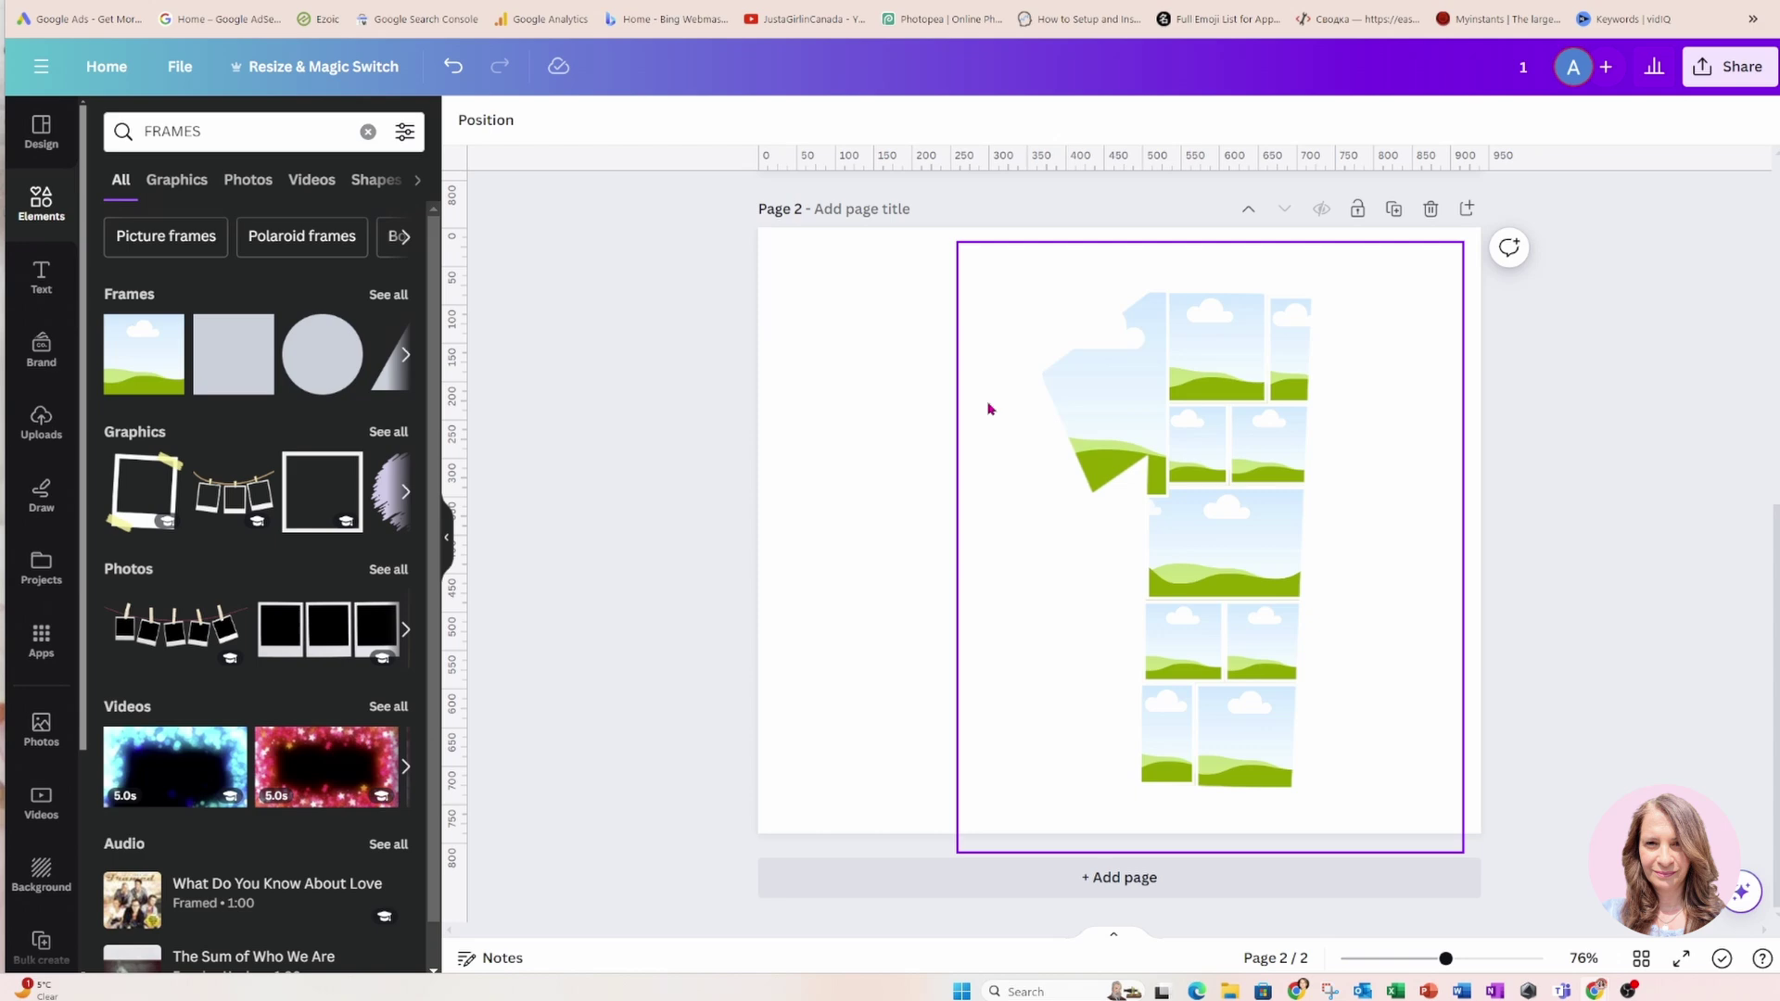
pyautogui.click(514, 123)
pyautogui.click(346, 260)
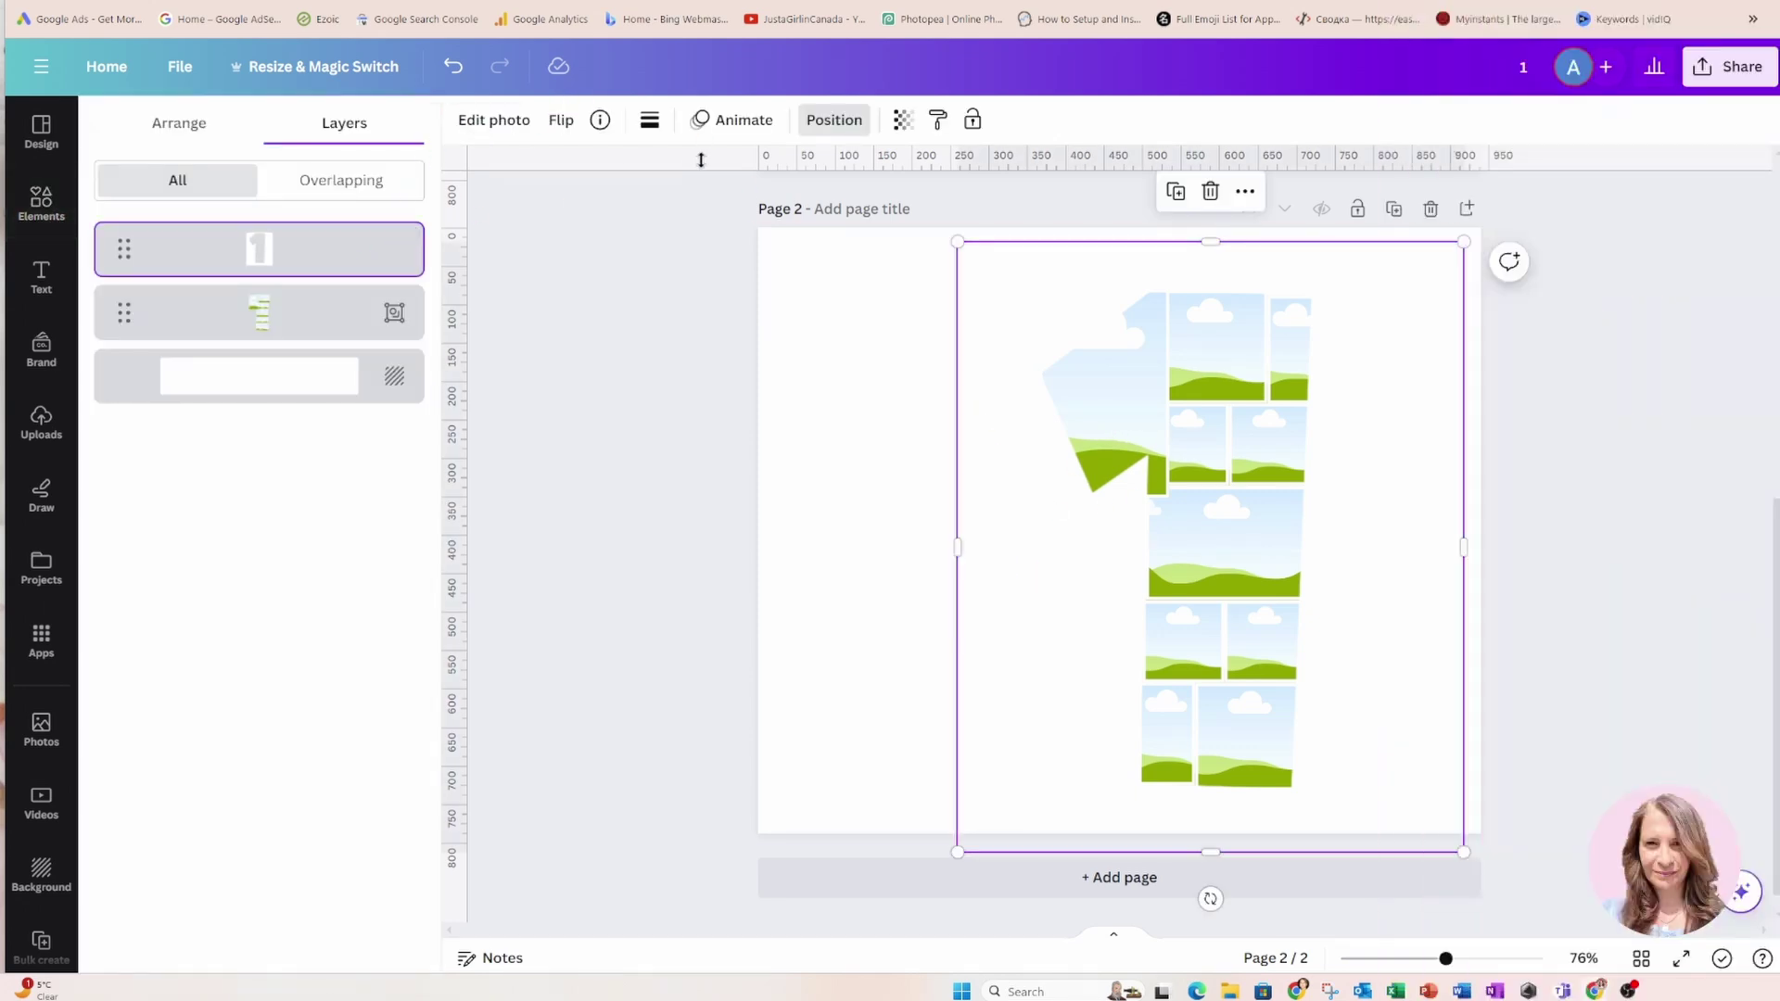
pyautogui.click(497, 120)
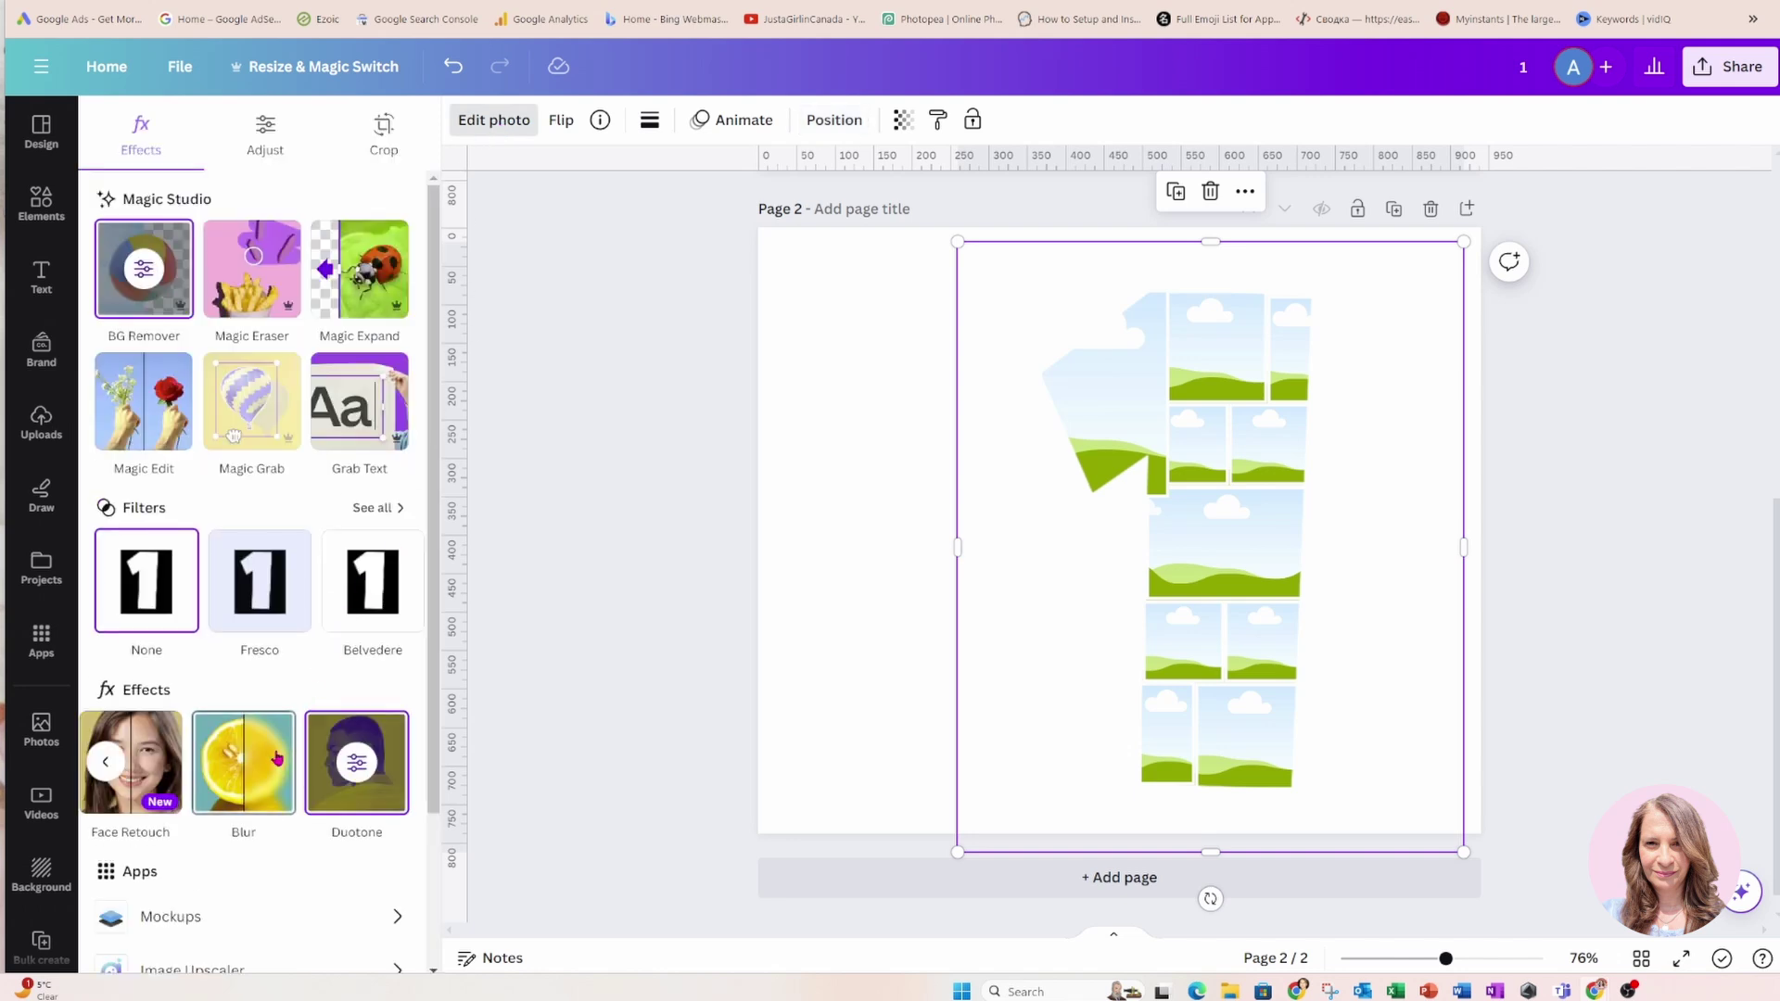
pyautogui.click(104, 762)
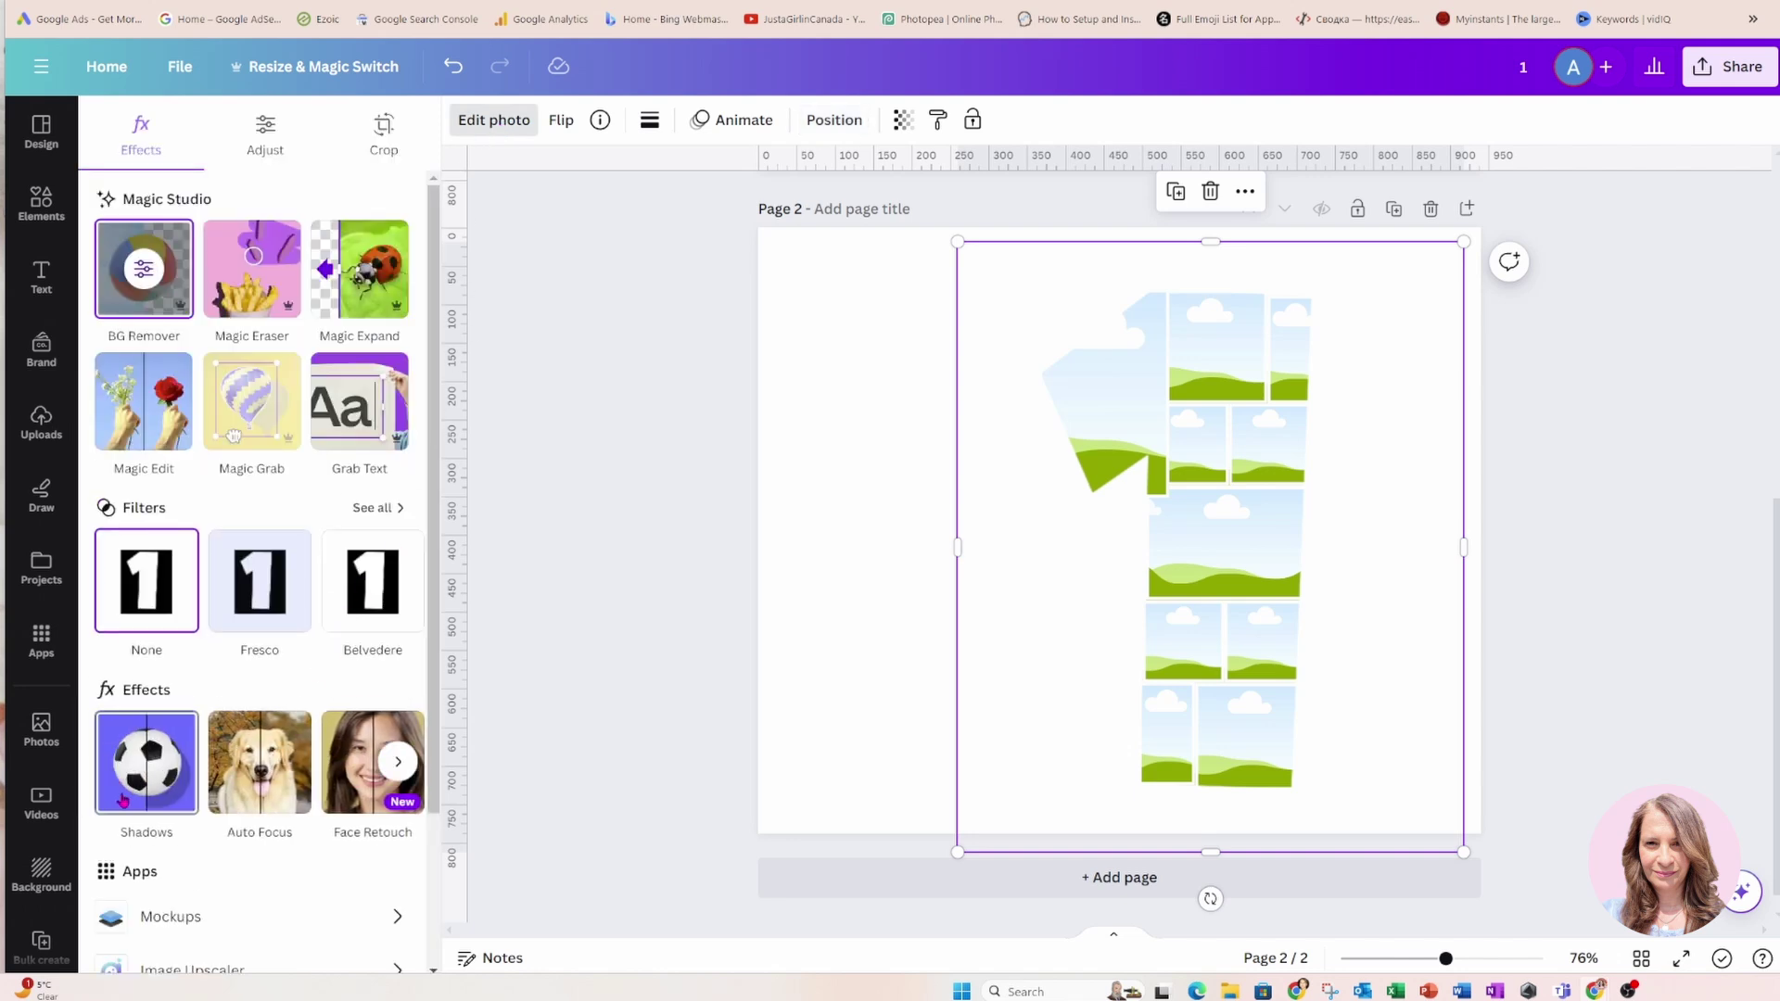
pyautogui.click(145, 771)
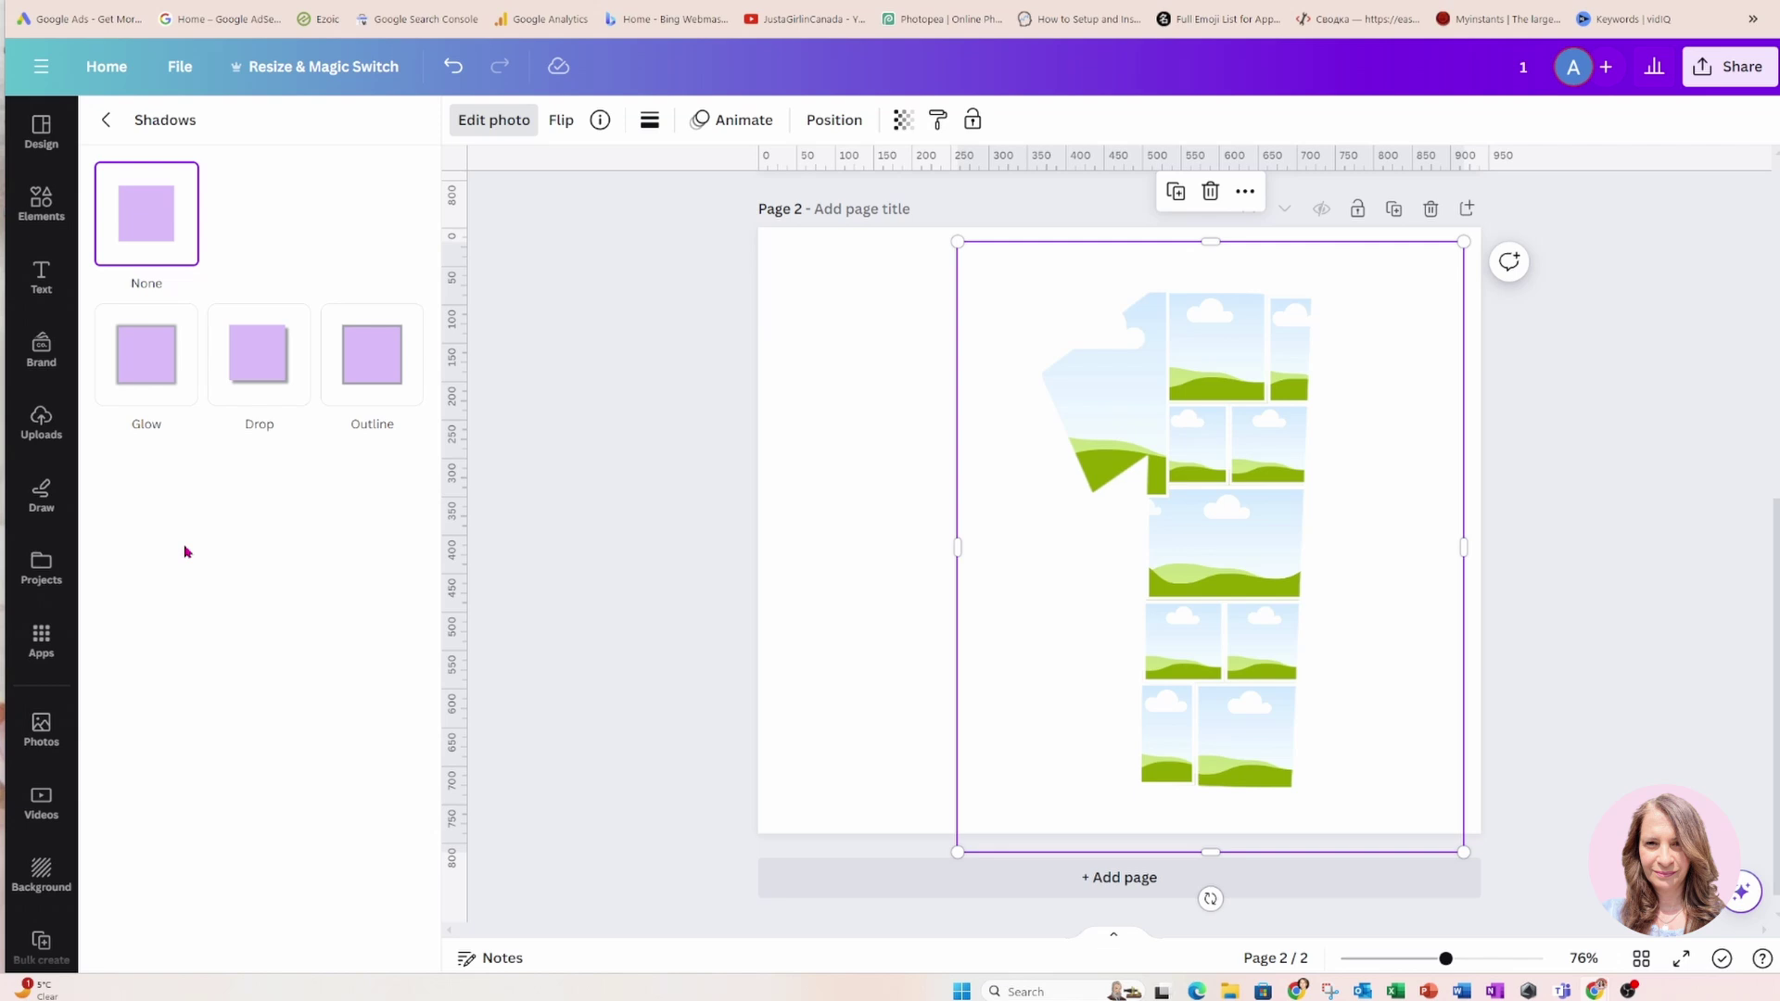
pyautogui.click(163, 376)
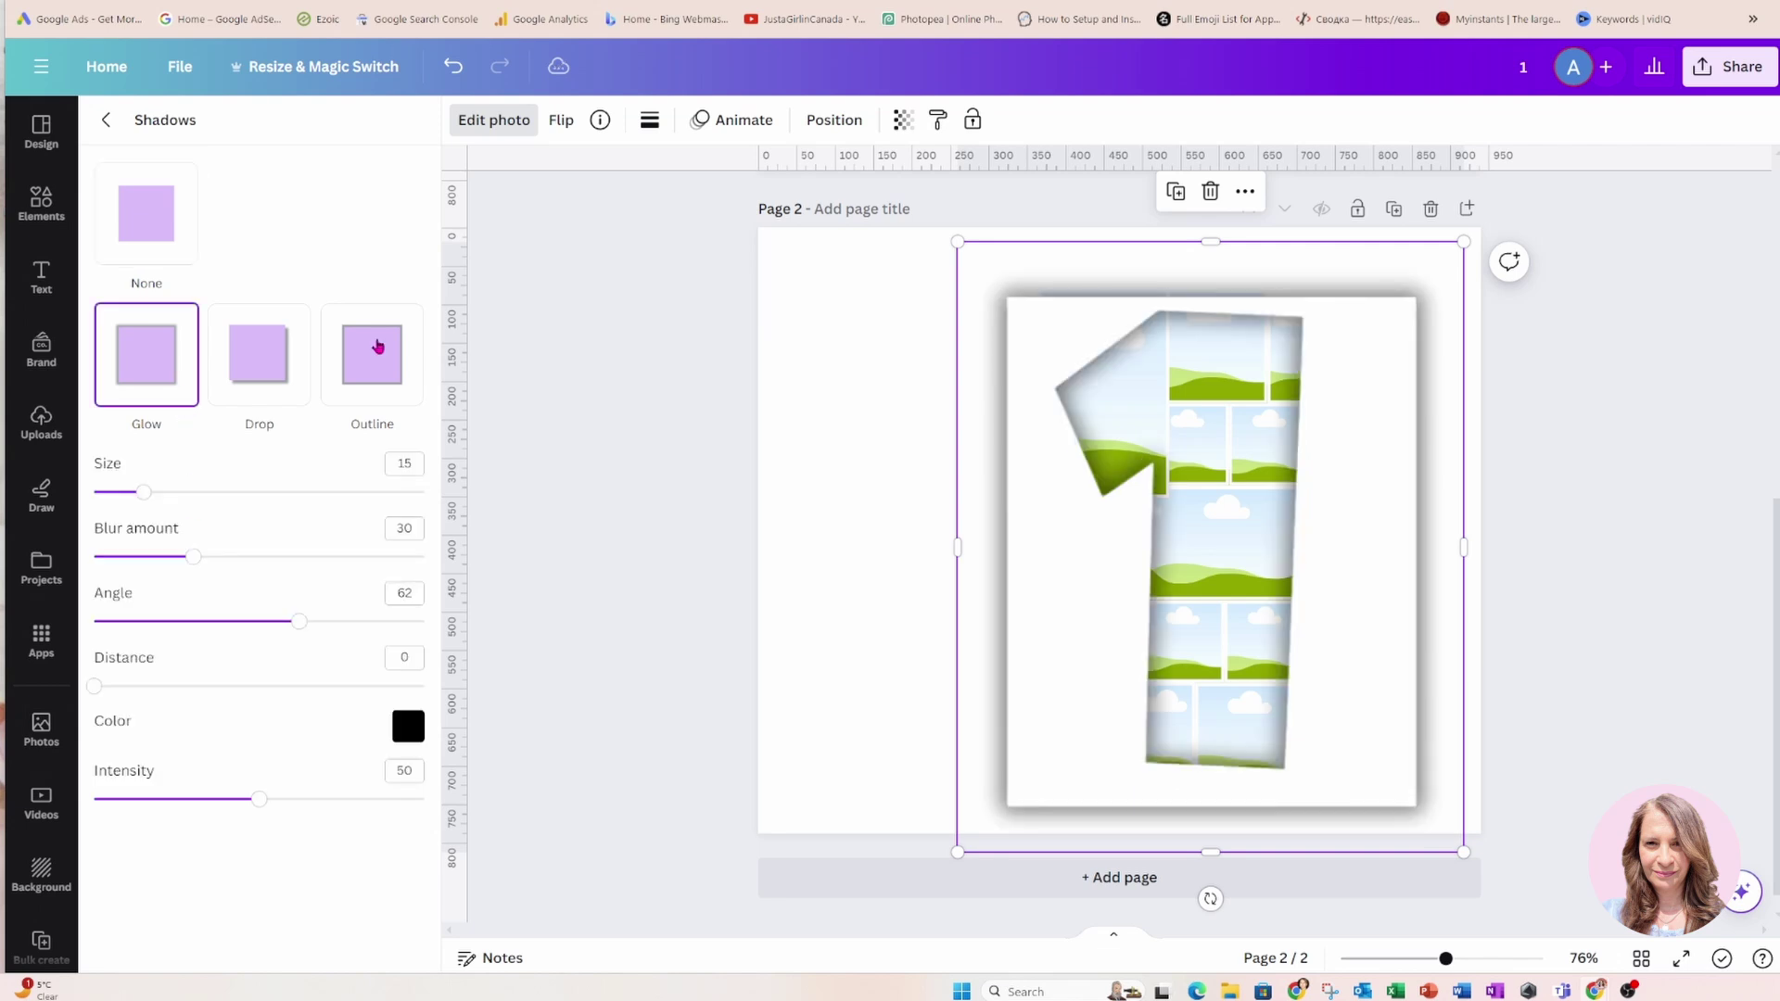
pyautogui.click(1152, 297)
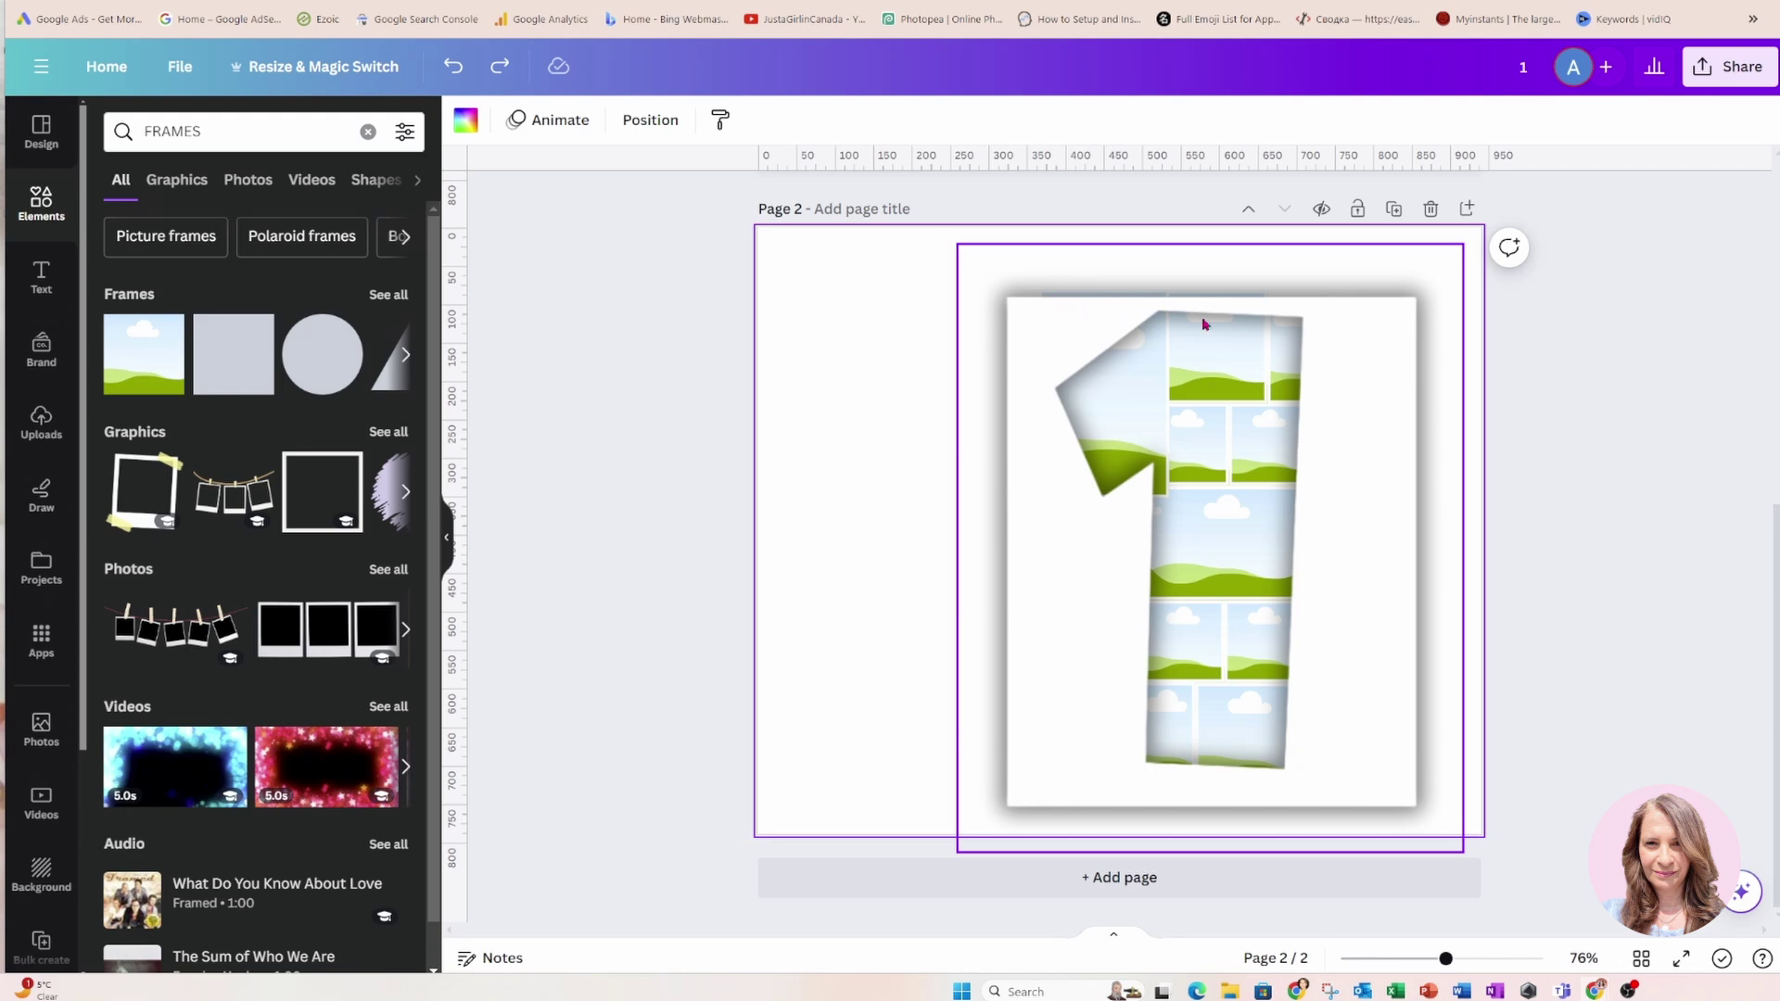
# Enlarge the glowing number-1 cutout slightly toward the upper left
pyautogui.click(1051, 335)
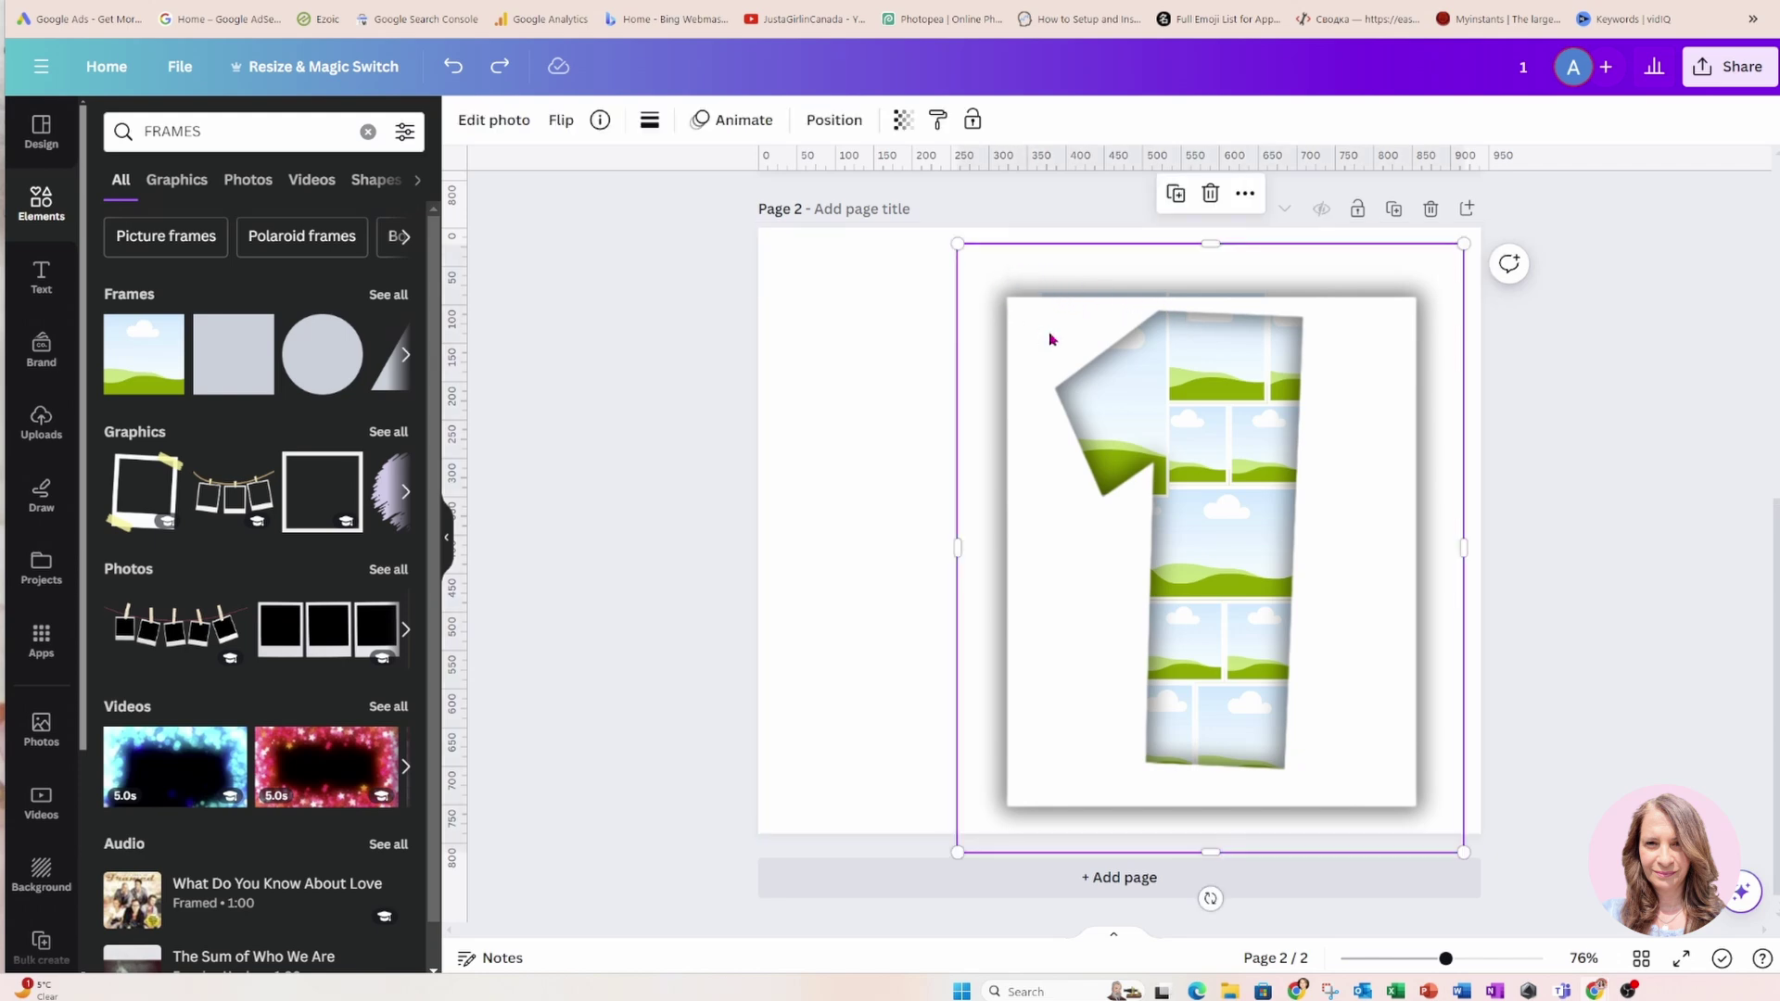
pyautogui.moveTo(958, 243); pyautogui.dragTo(944, 229)
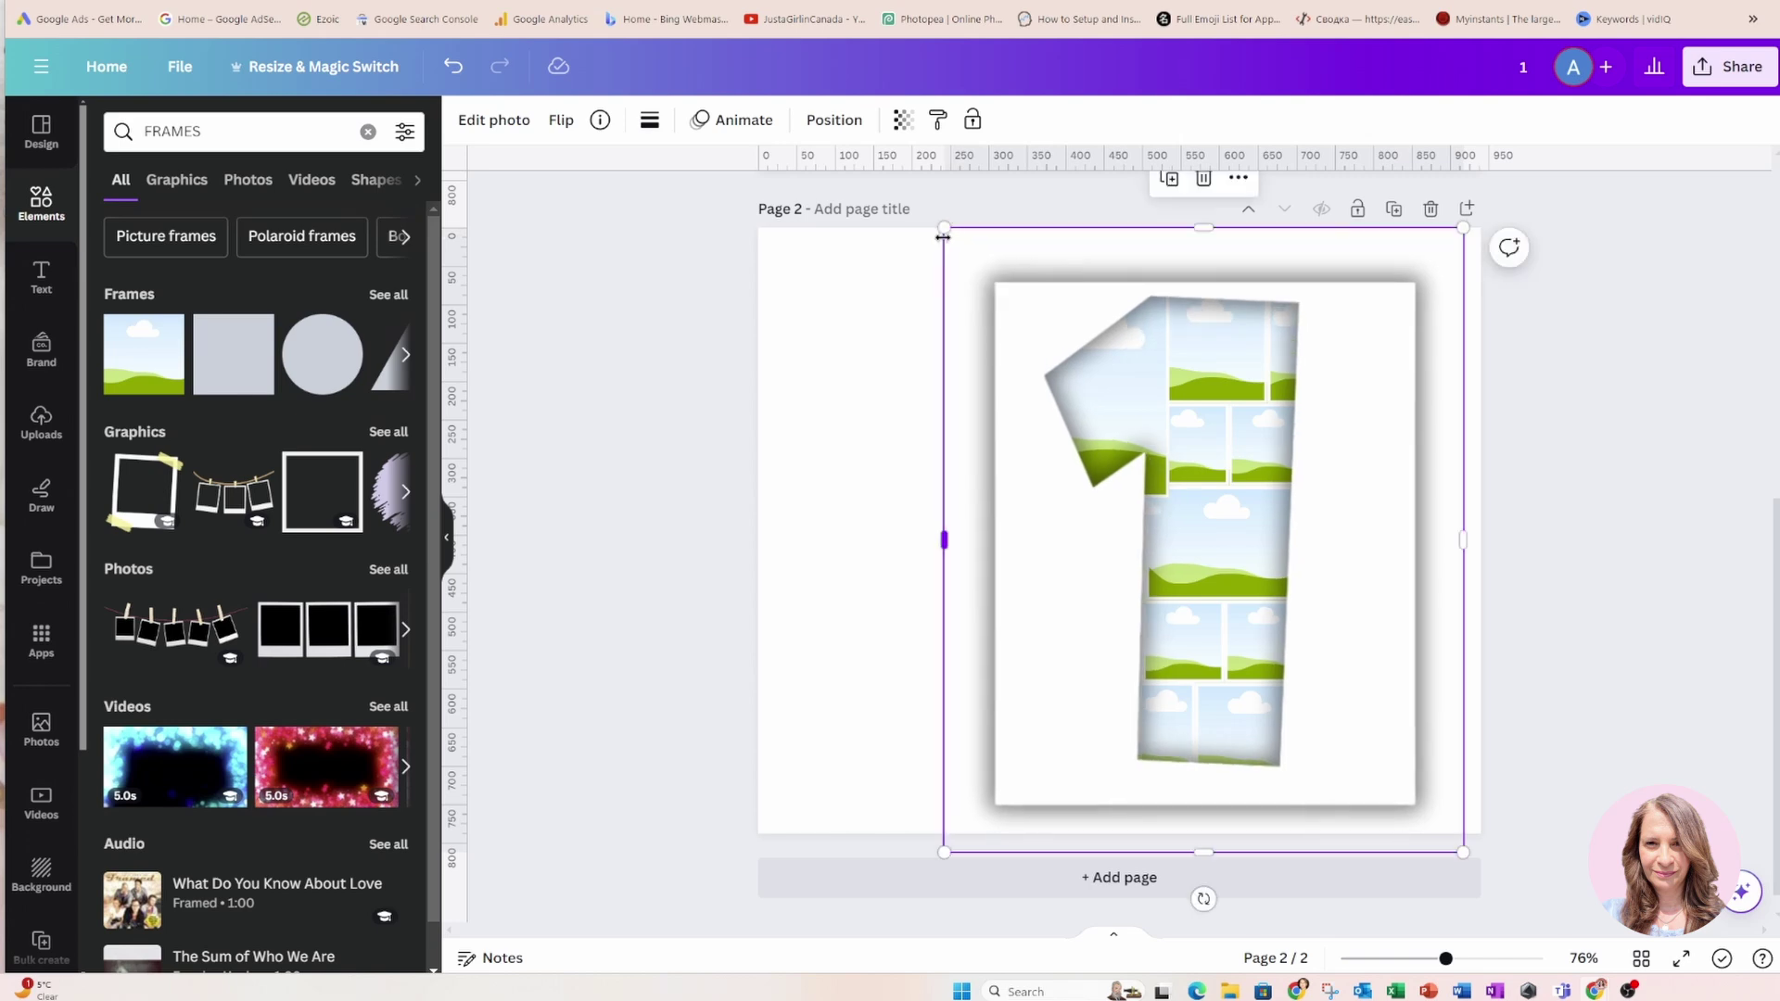
pyautogui.click(898, 333)
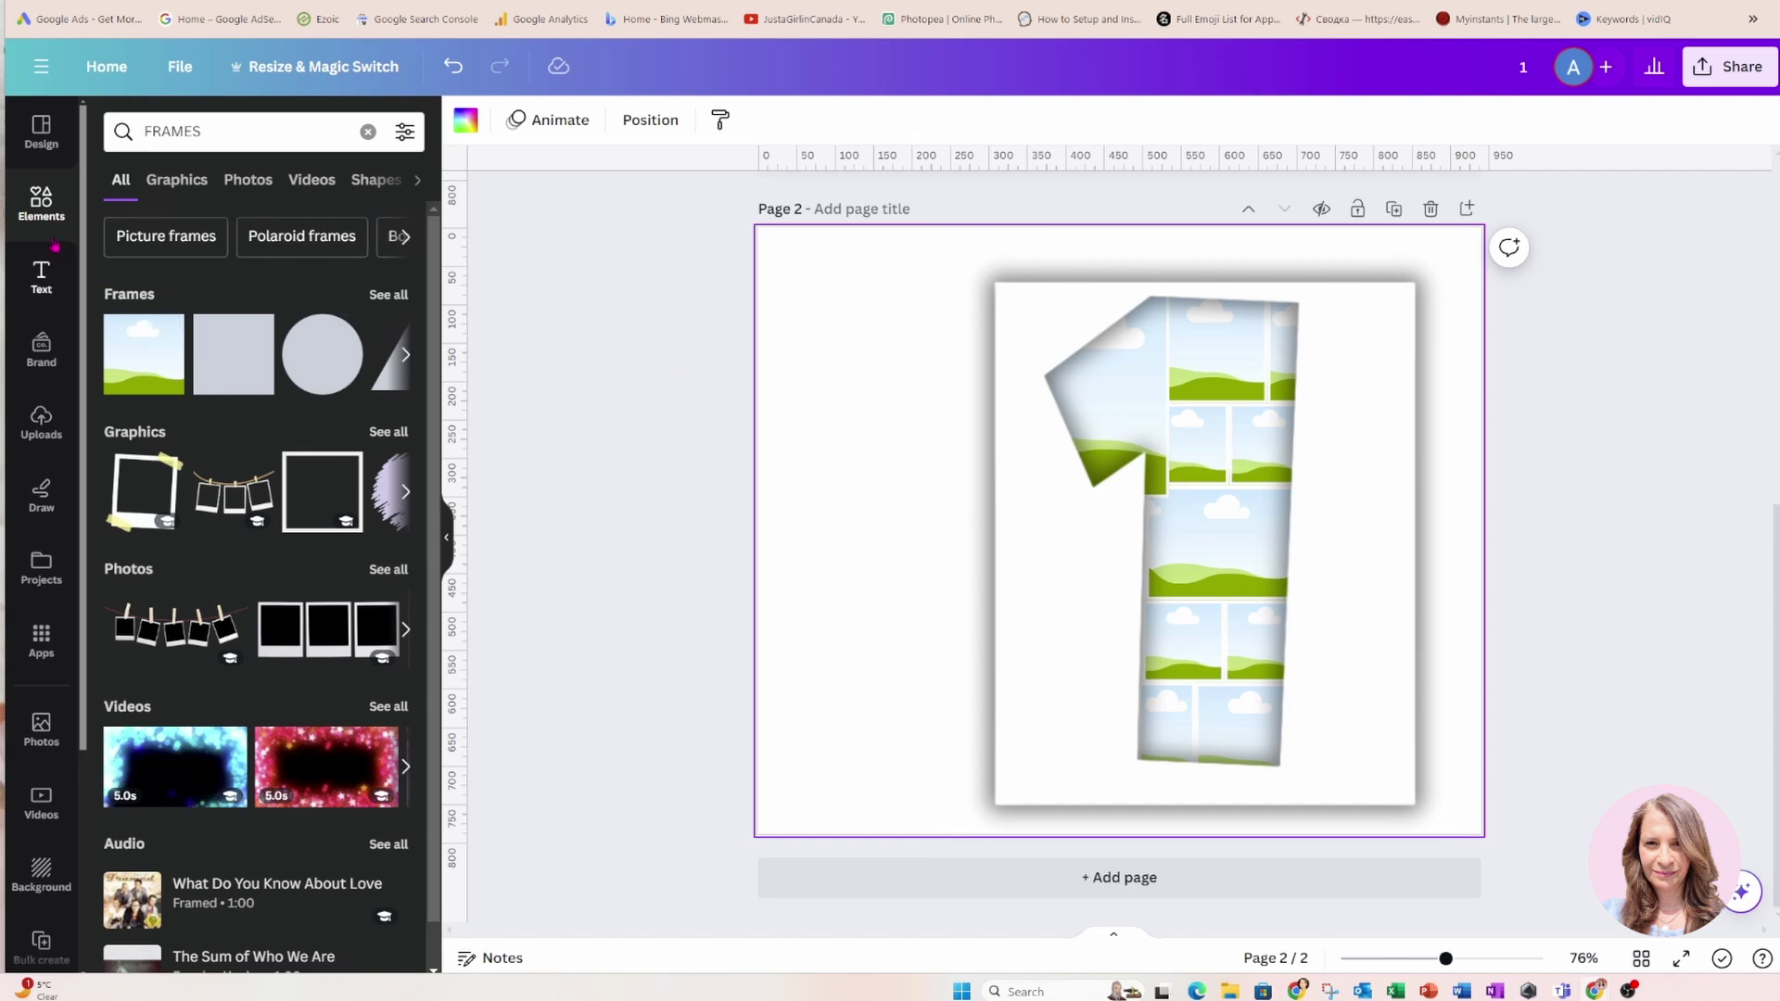
# Search Elements for 'FAMILY', add the first family photo and move it over the 1
pyautogui.moveTo(200, 131); pyautogui.dragTo(123, 130)
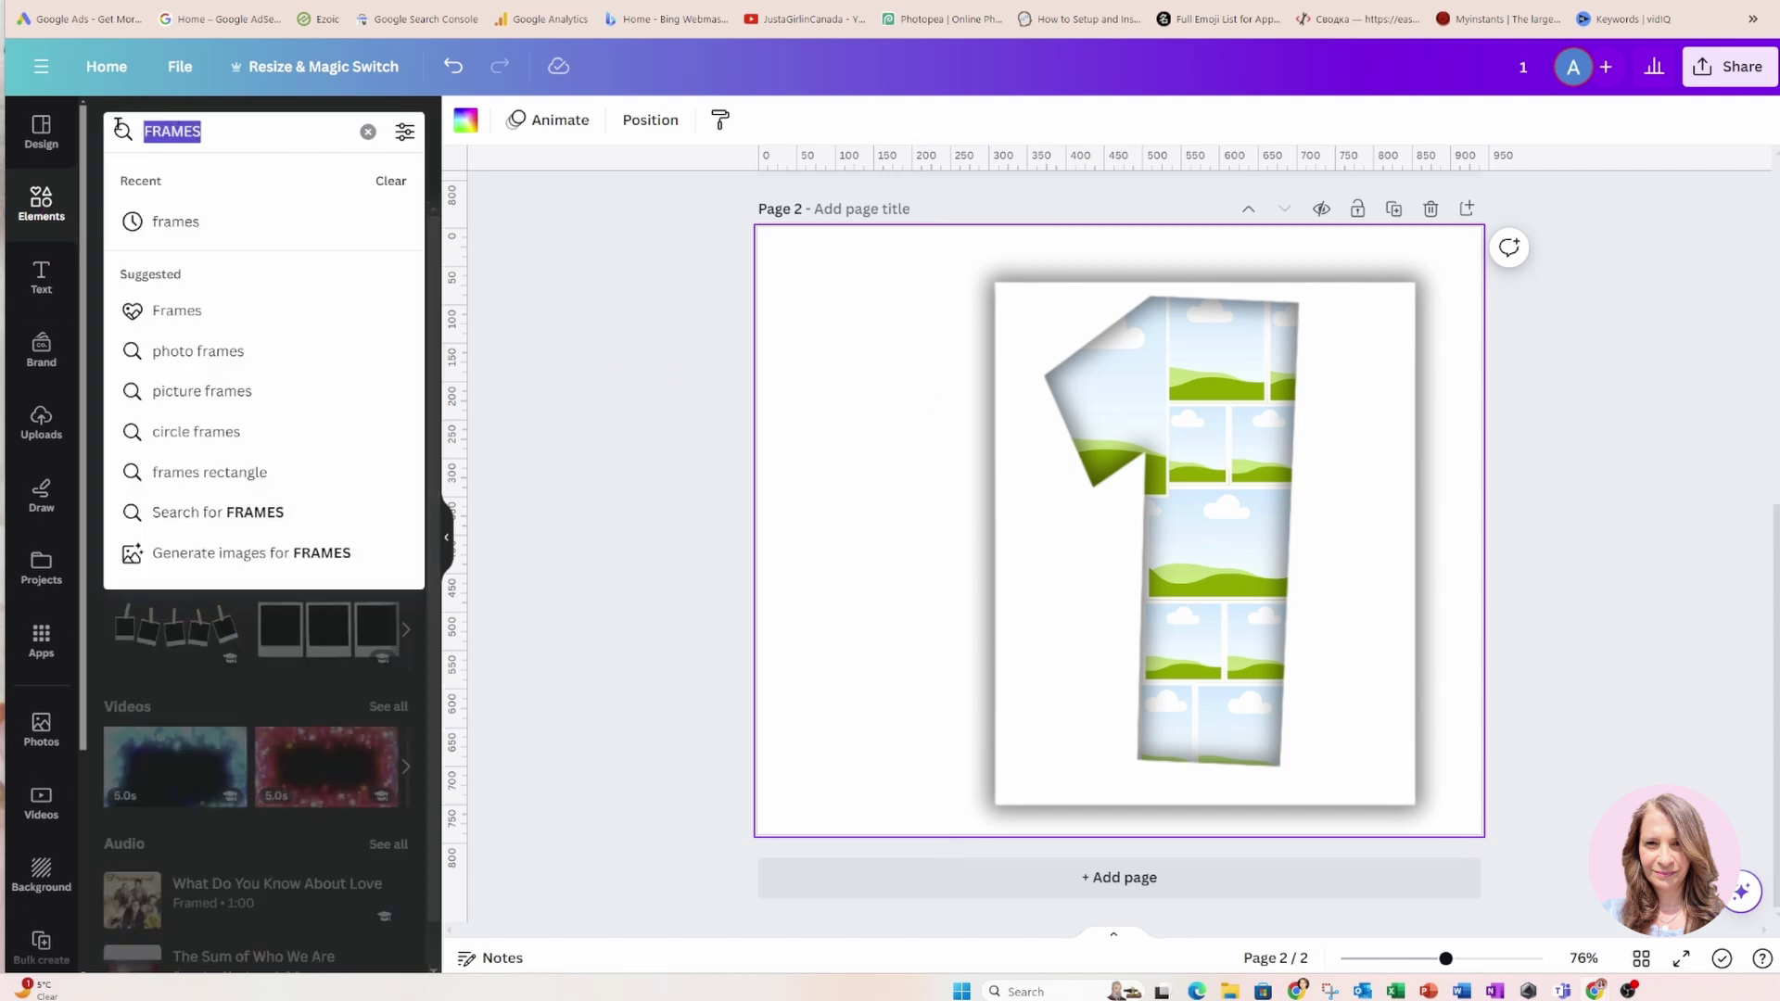
pyautogui.write('FAMILY')
pyautogui.press('Return')
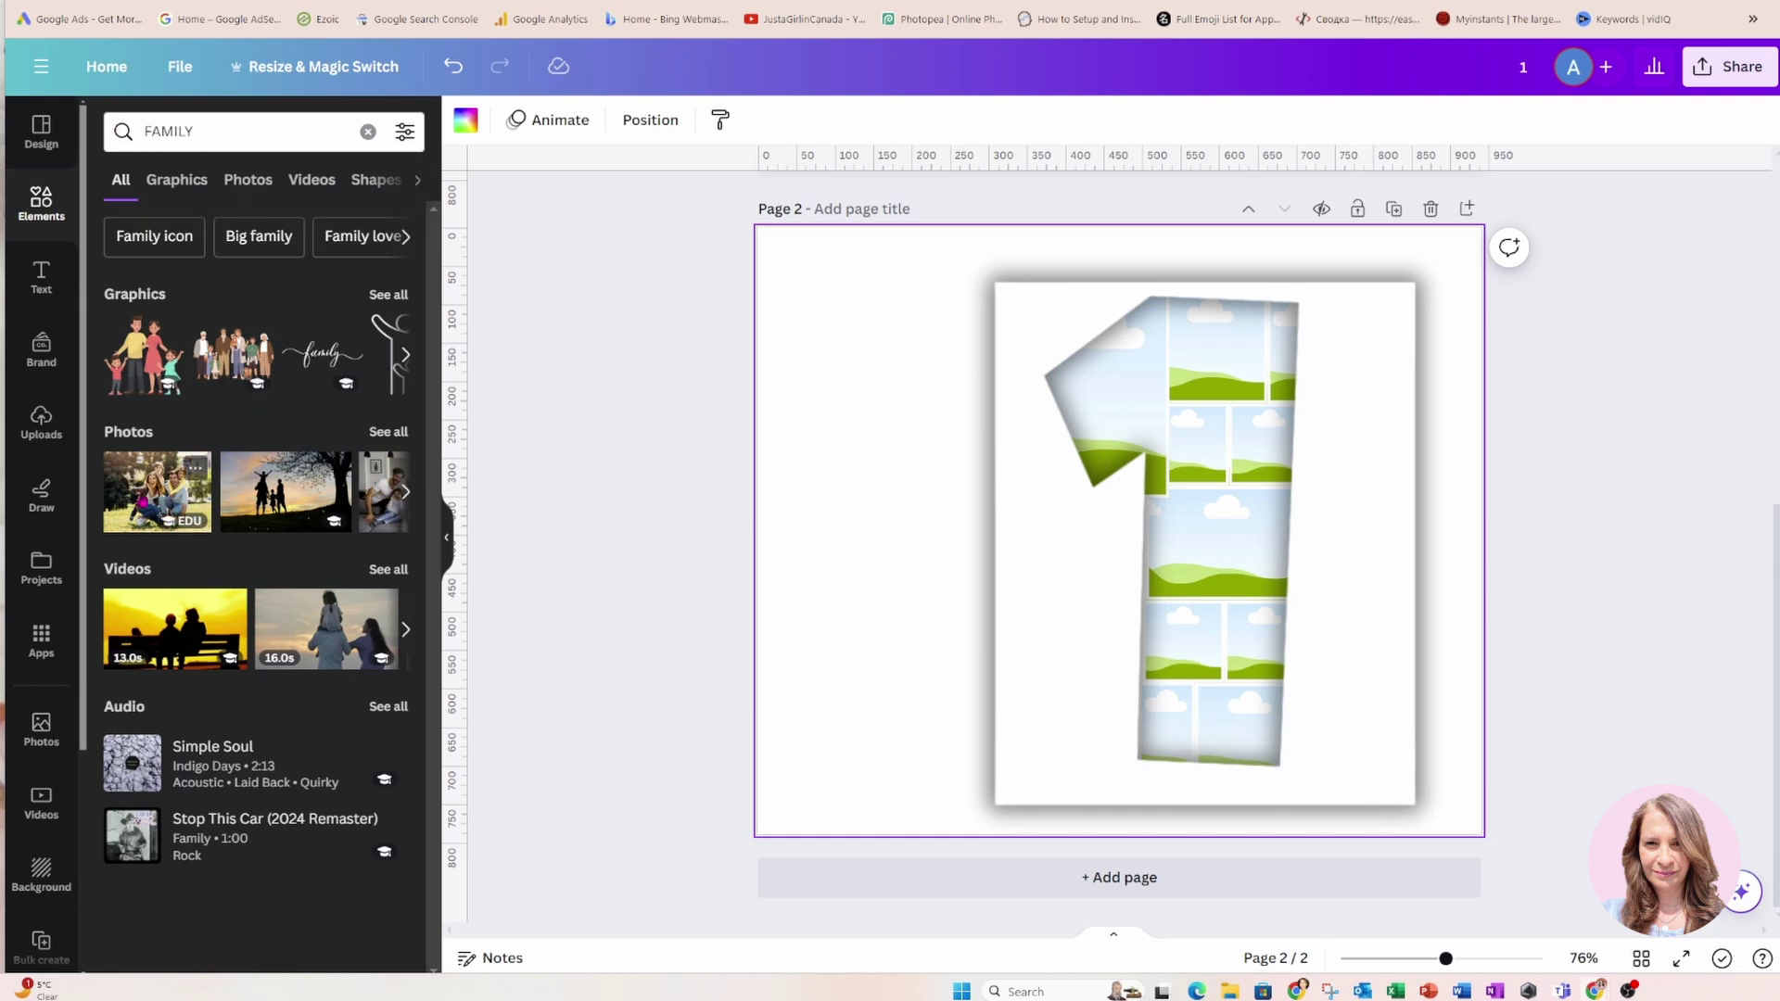
pyautogui.click(158, 491)
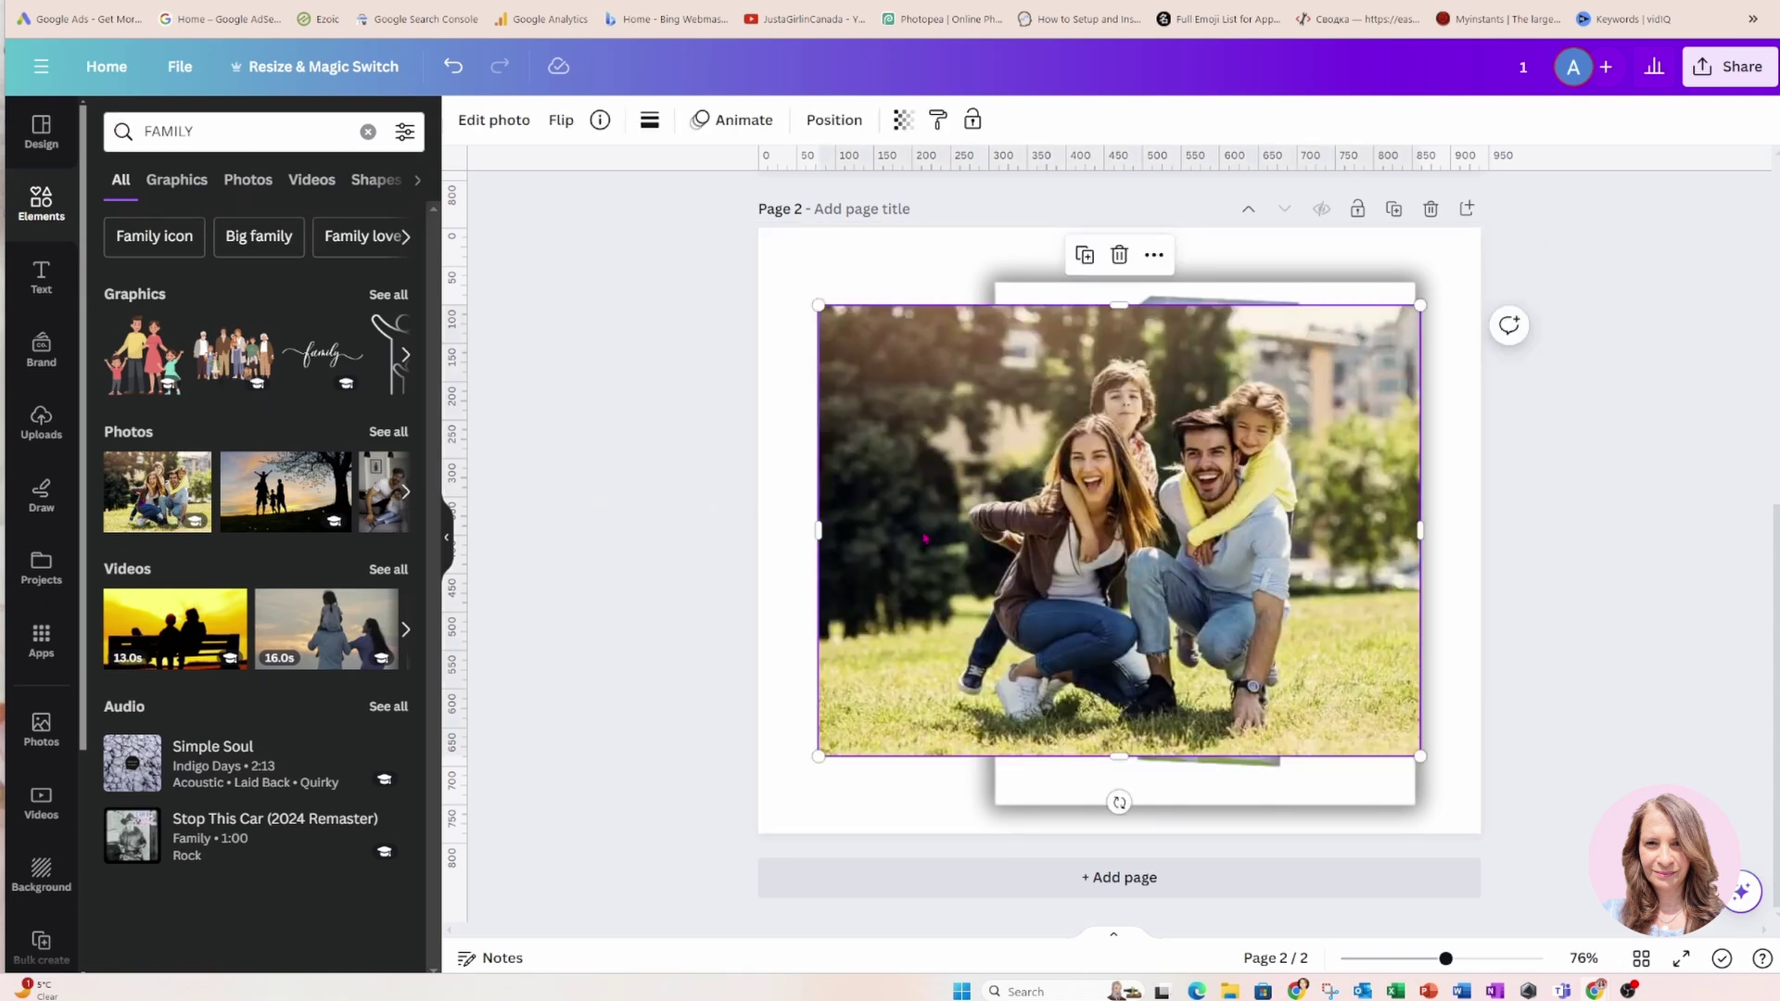
pyautogui.moveTo(924, 537); pyautogui.dragTo(1131, 590)
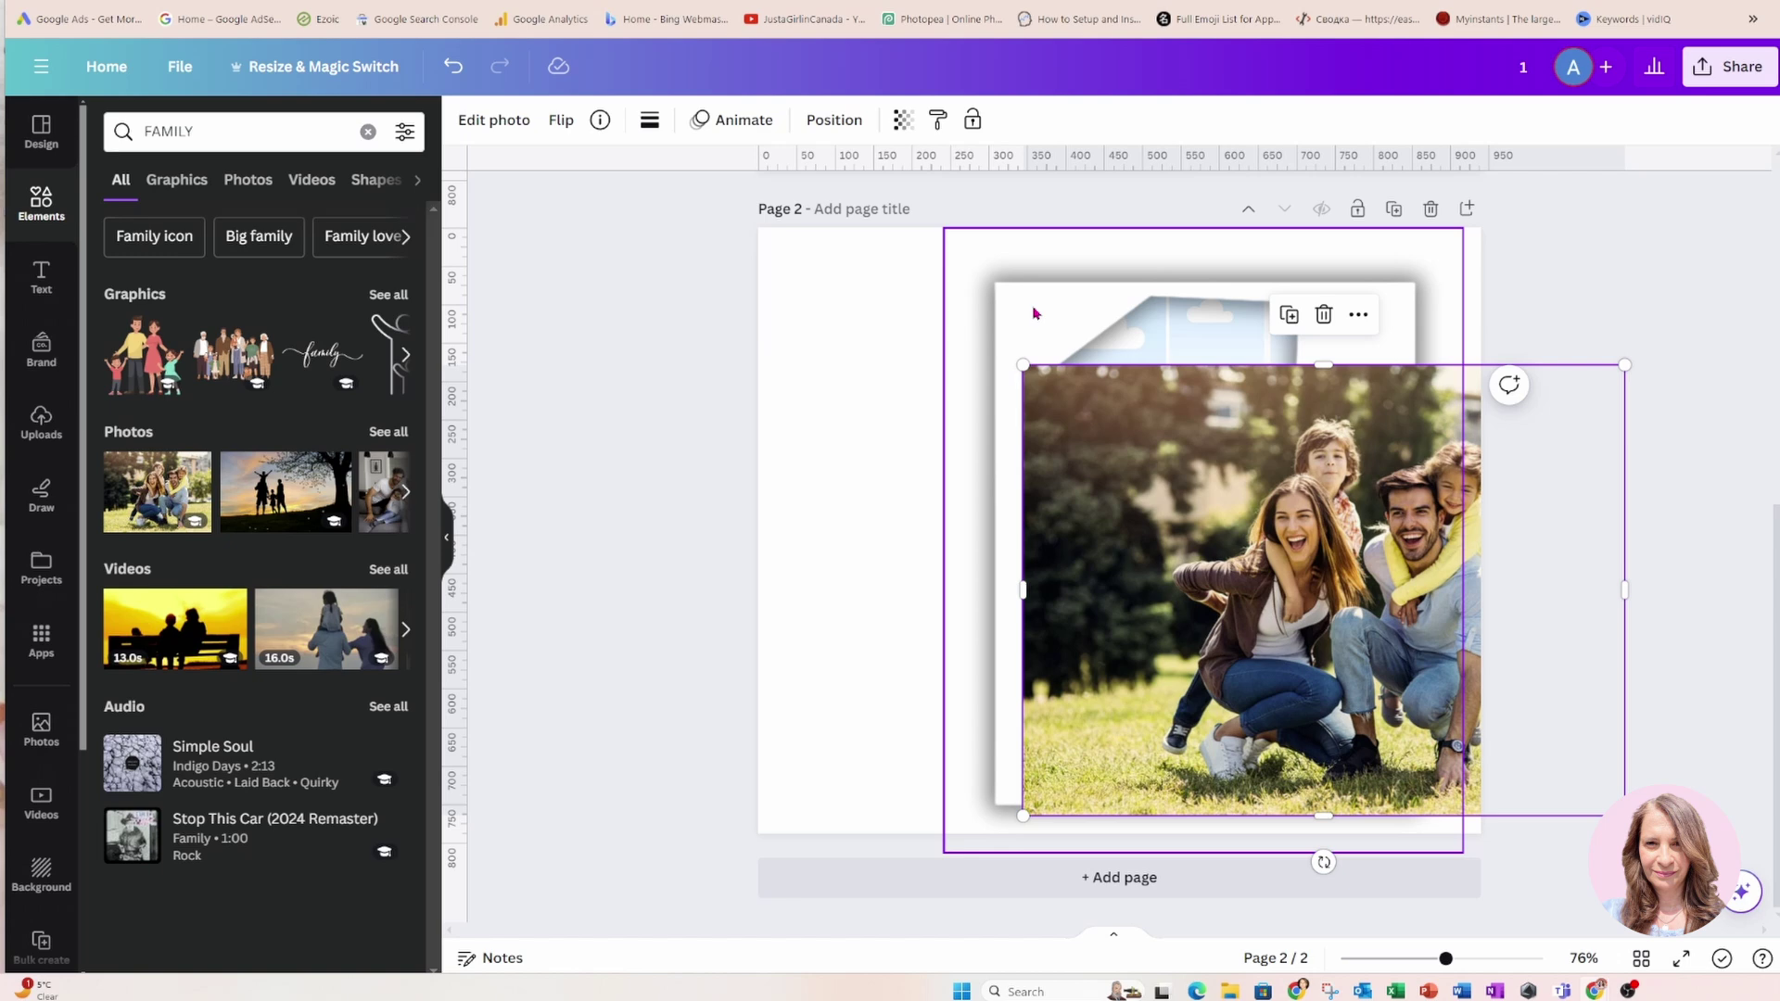
# Drop the family photo into the top-left frame, keeping the cutout layer on top afterward
pyautogui.click(830, 121)
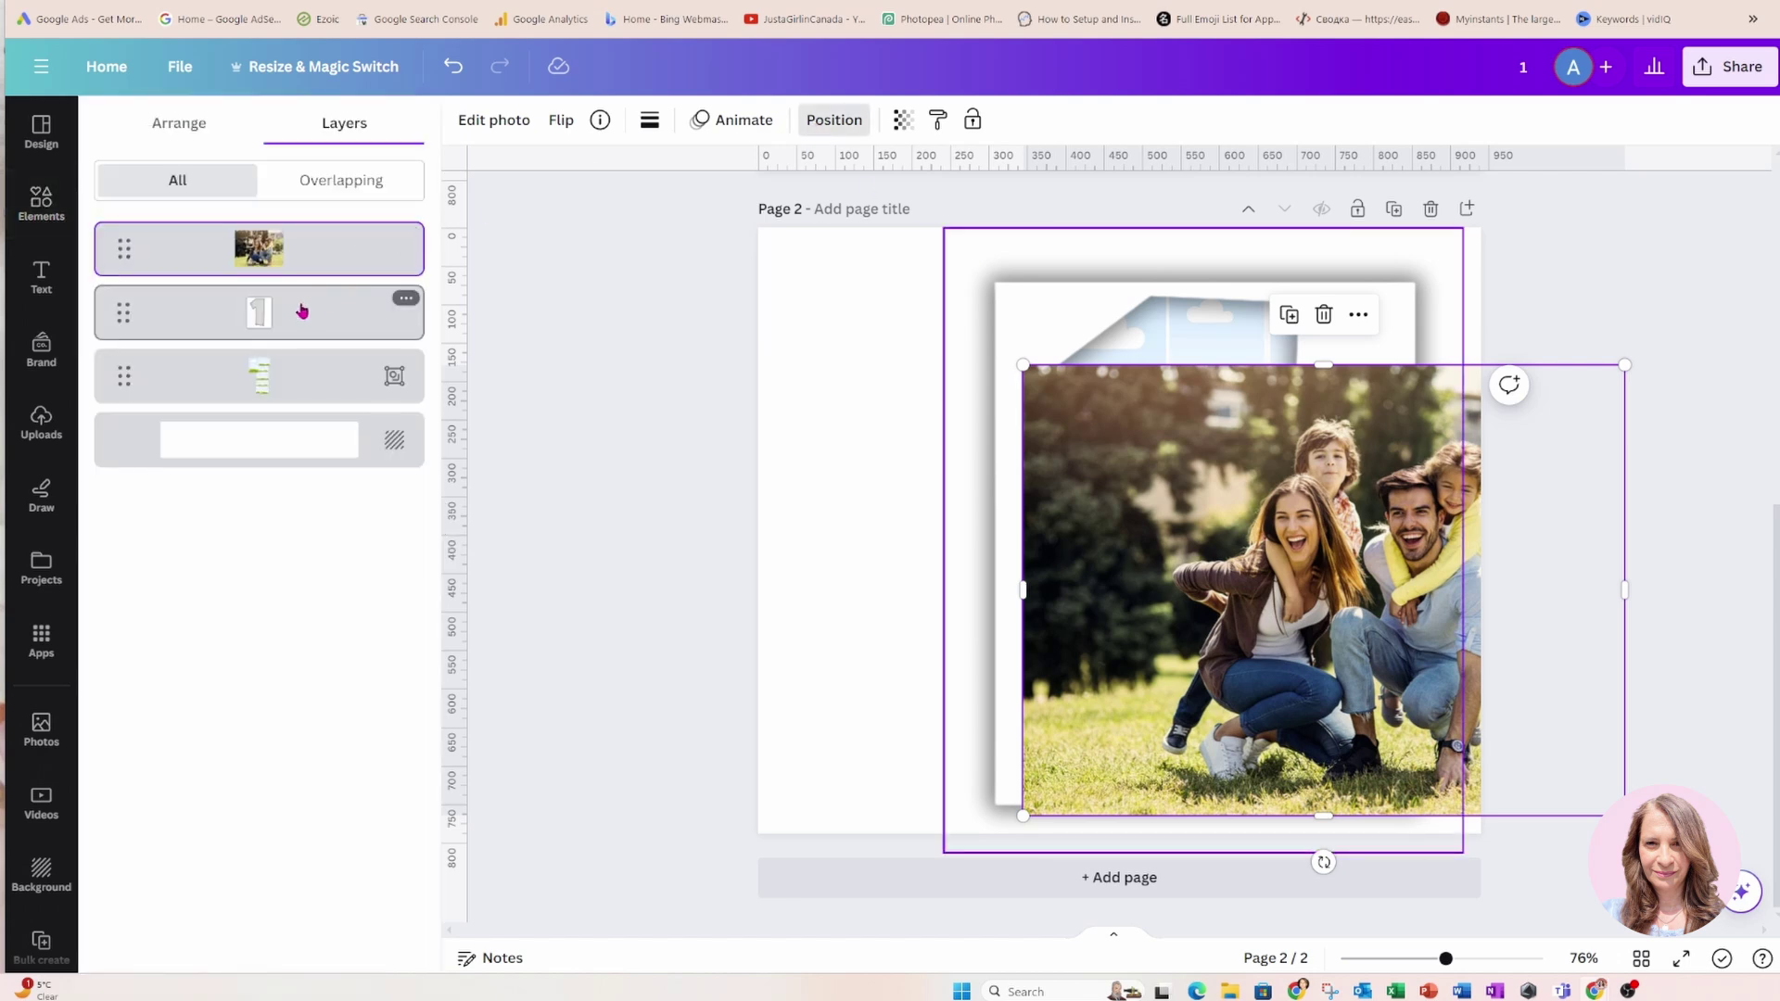
pyautogui.moveTo(302, 311); pyautogui.dragTo(315, 408)
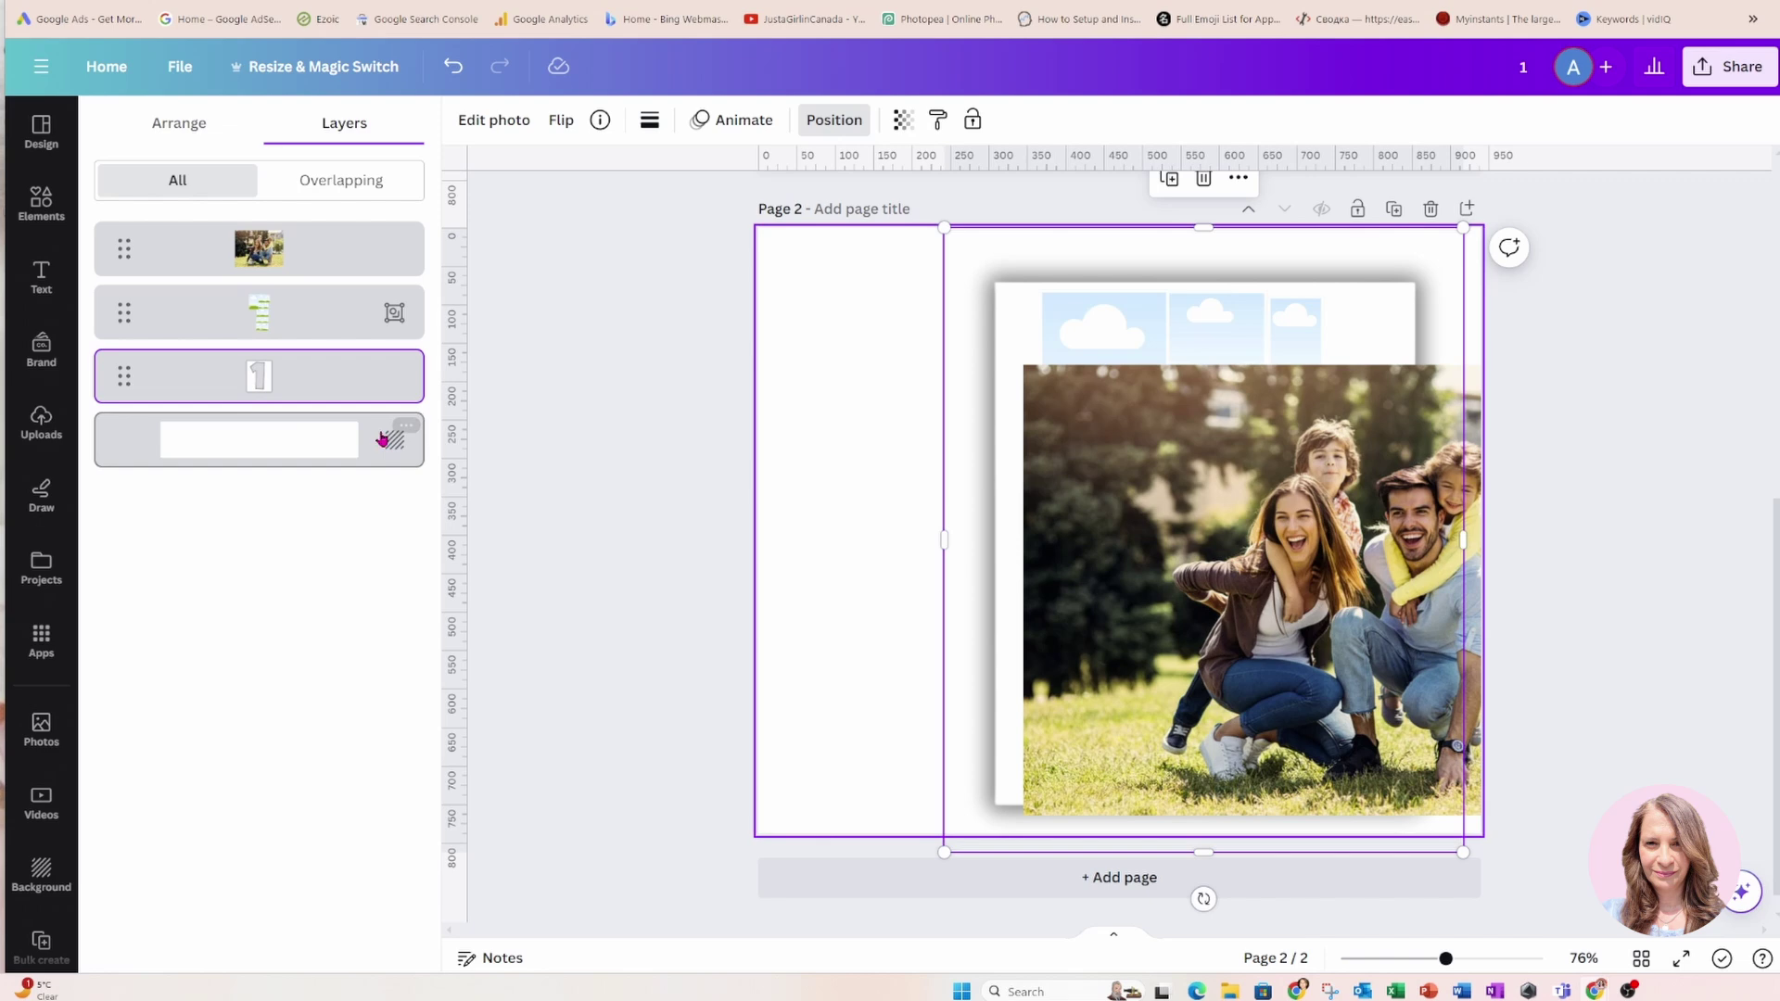
pyautogui.click(1116, 509)
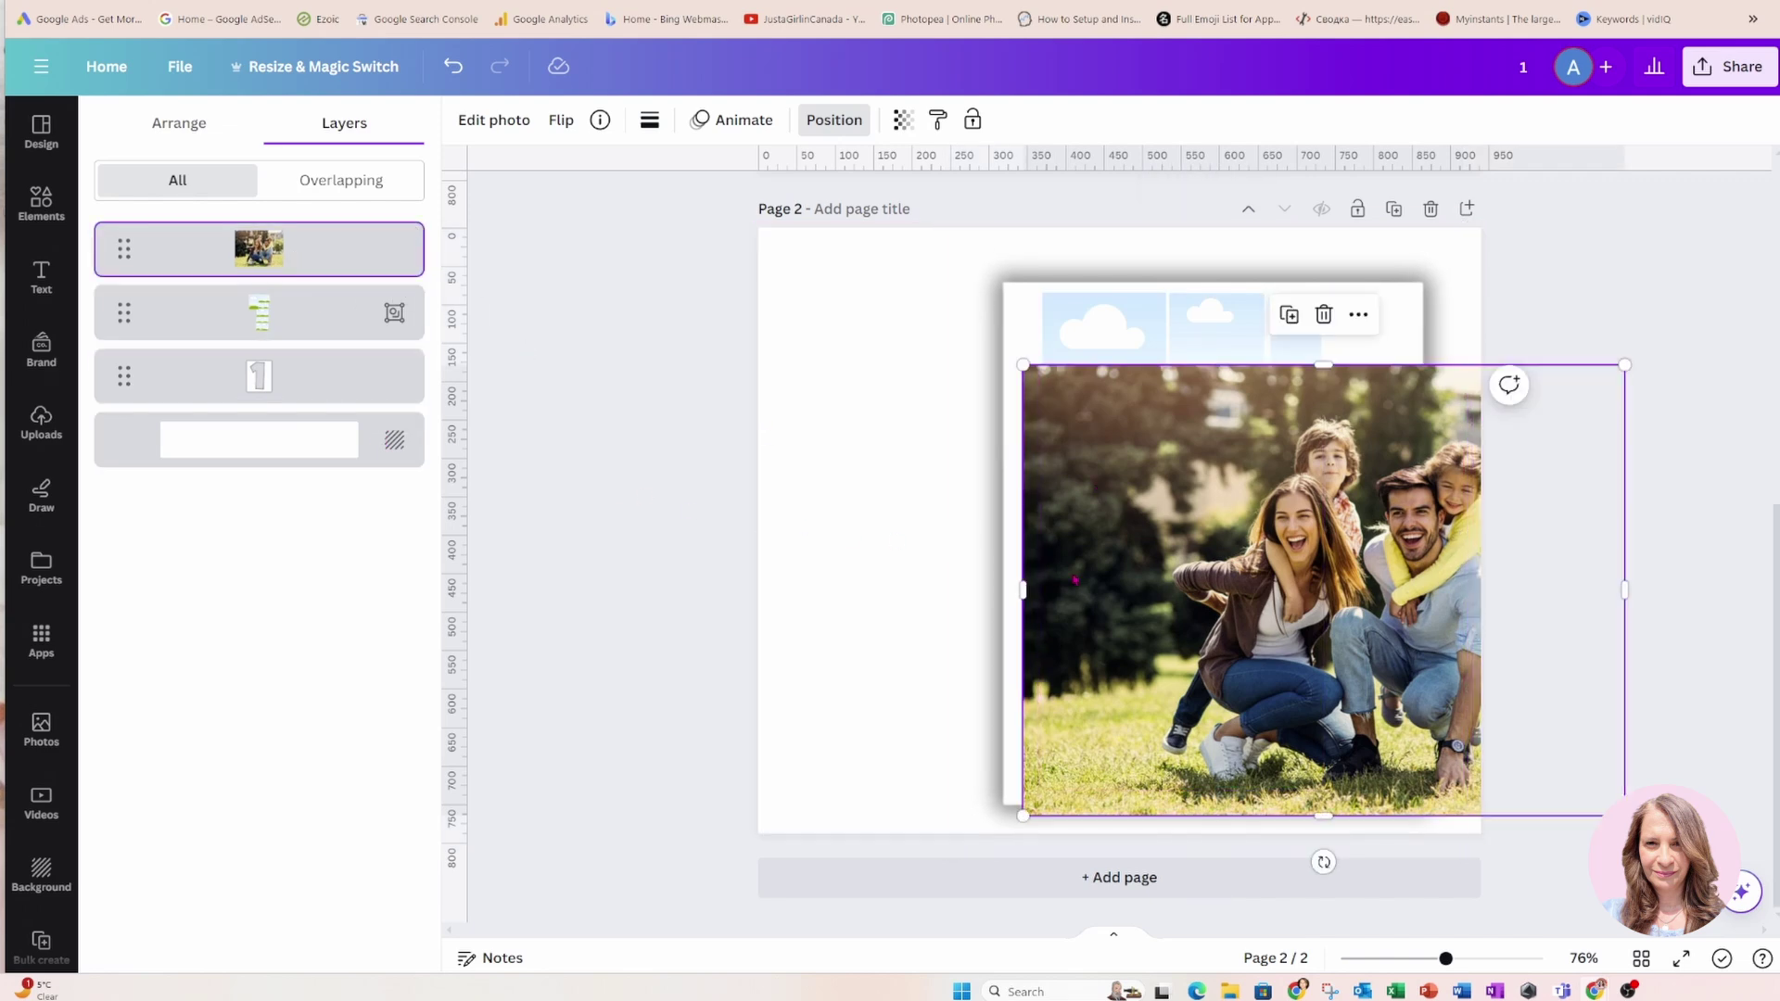
pyautogui.moveTo(1073, 572); pyautogui.dragTo(1096, 479)
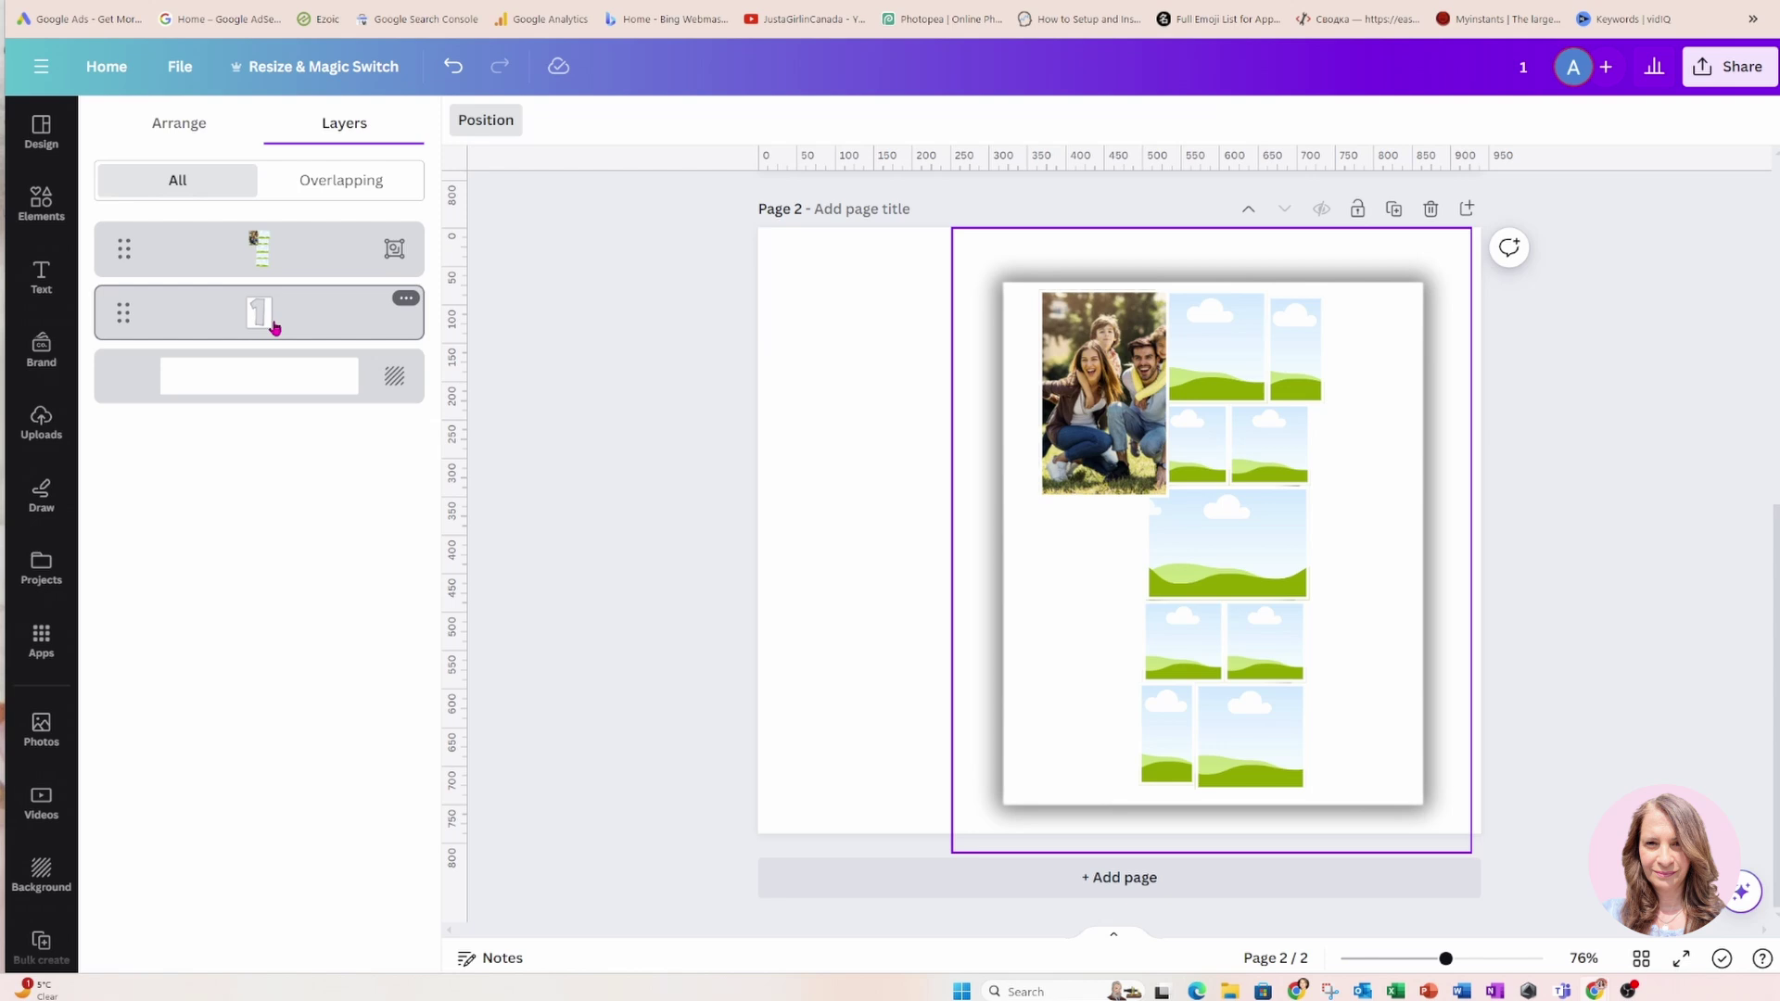
pyautogui.moveTo(274, 326); pyautogui.dragTo(281, 237)
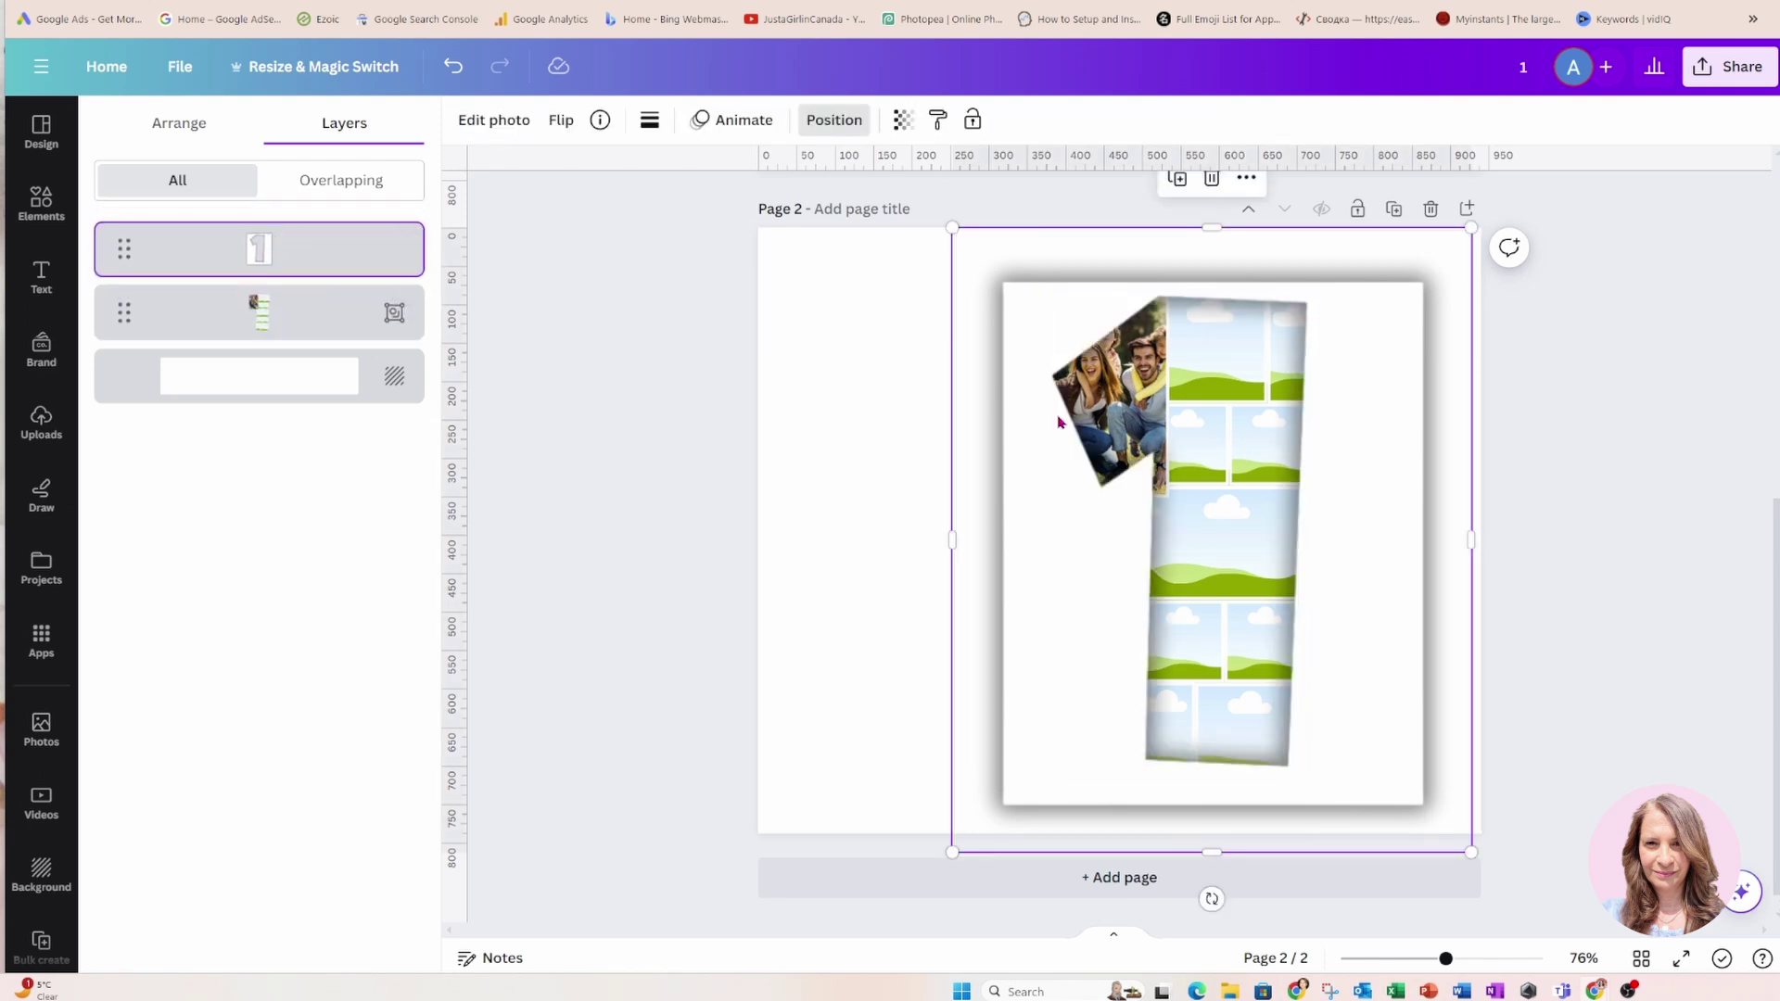